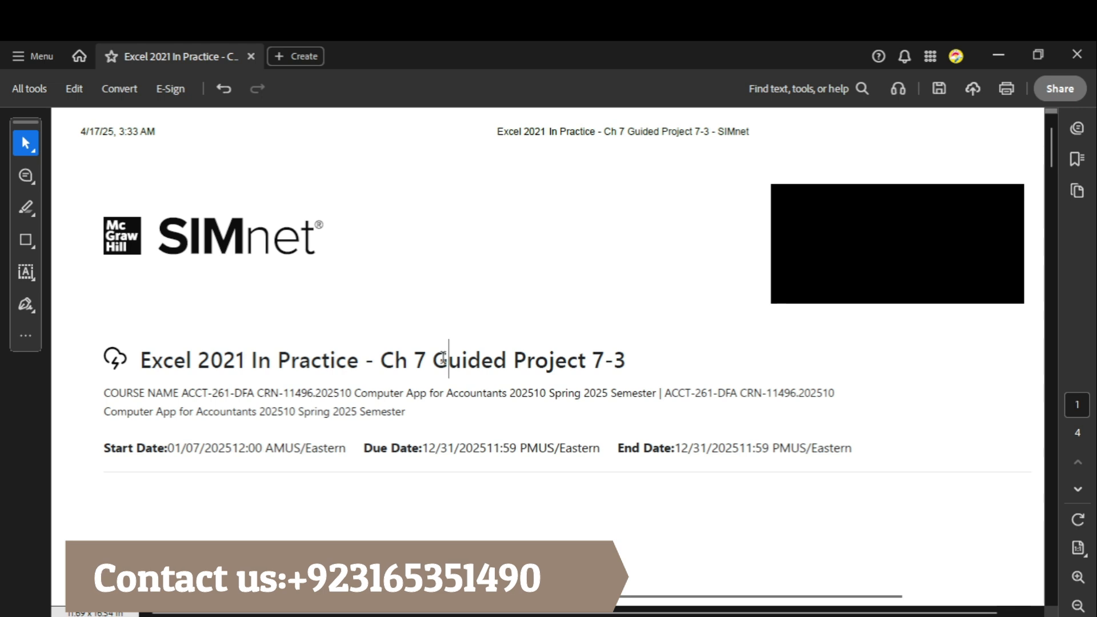
Step: Examine the Guided Project 7-3 instructions, from the title through step 1 about opening the PlacerHills-07 start file
drag(620, 360, 551, 355)
scroll(550, 354, down, 1)
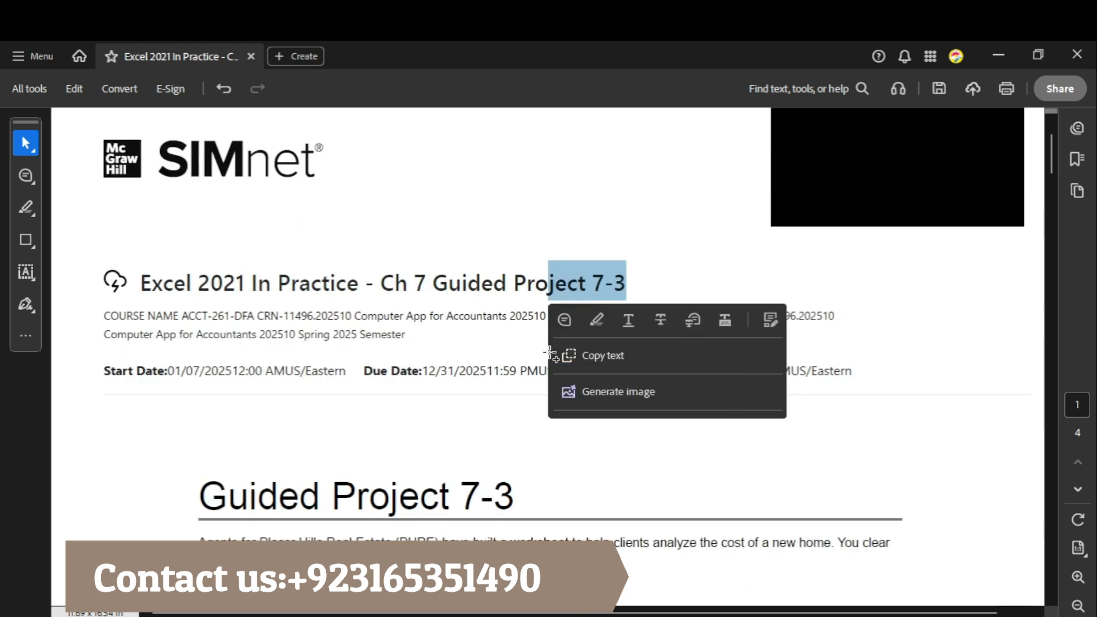
scroll(551, 354, down, 8)
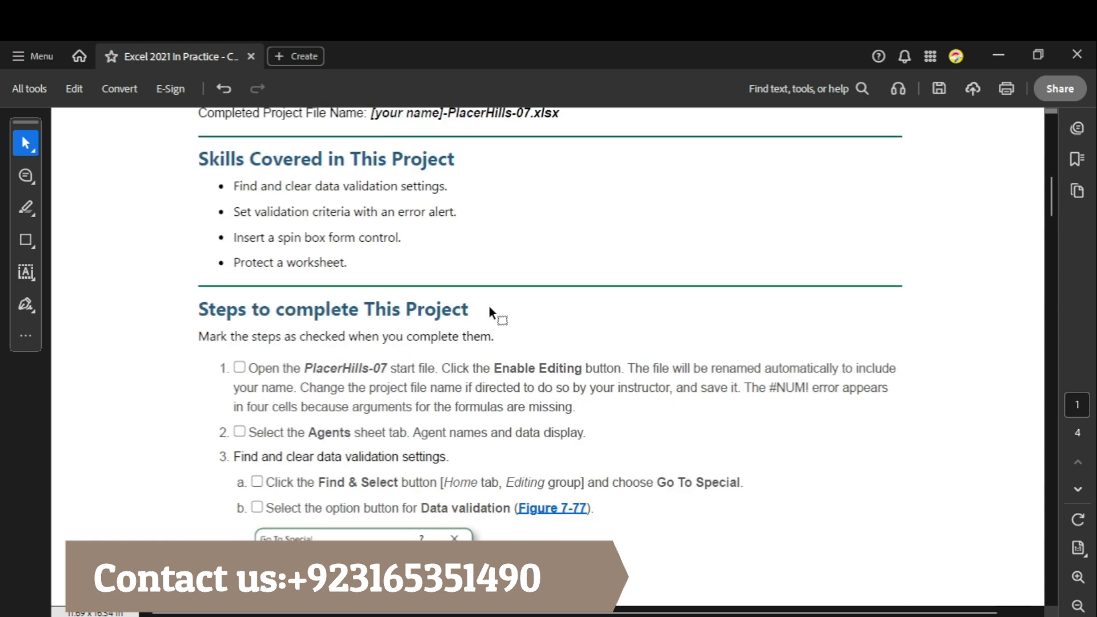
mouse_move(484, 303)
mouse_down()
mouse_move(198, 338)
mouse_move(251, 308)
mouse_move(183, 299)
mouse_move(469, 310)
mouse_up()
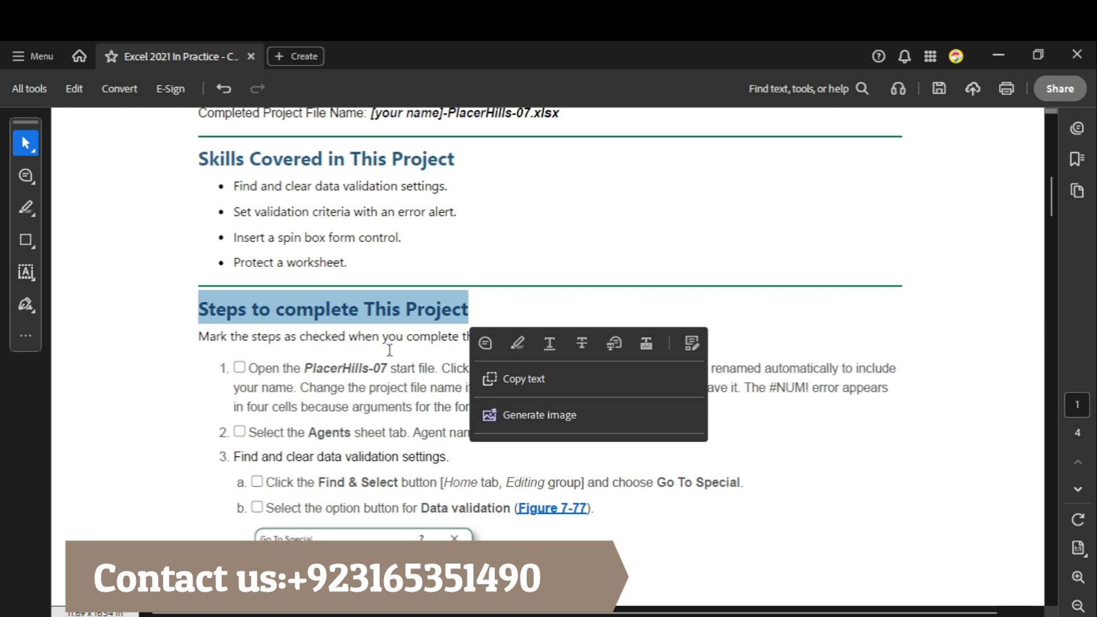
scroll(279, 341, down, 1)
drag(249, 332, 588, 376)
Step: Open the StudentName-PlacerHills-07.xlsx workbook from the project folder in Excel and enable editing
click(990, 50)
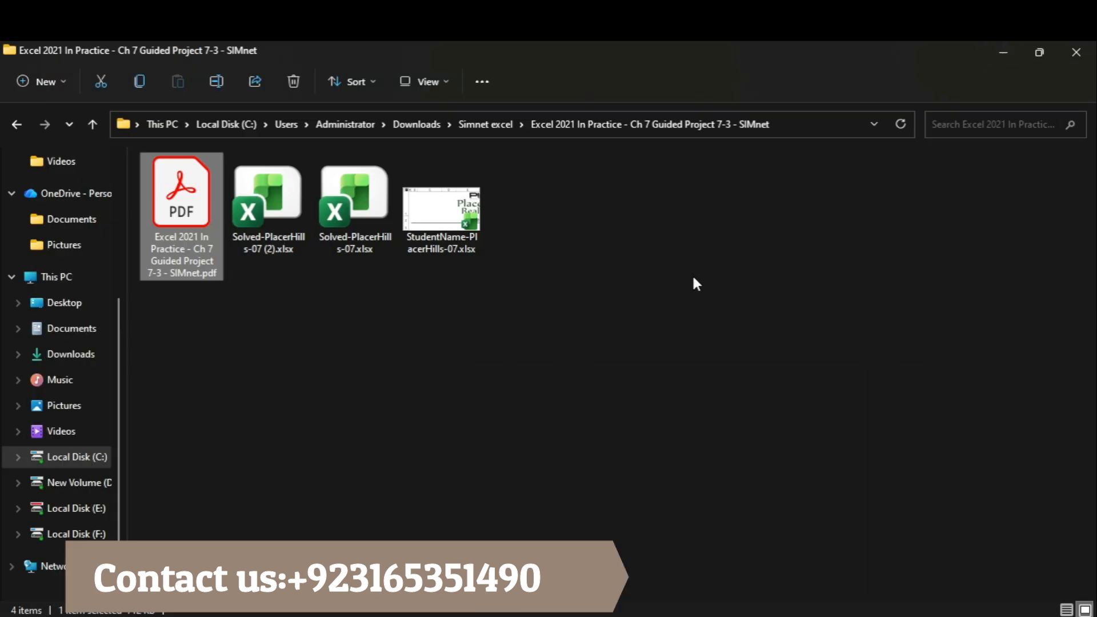
click(448, 221)
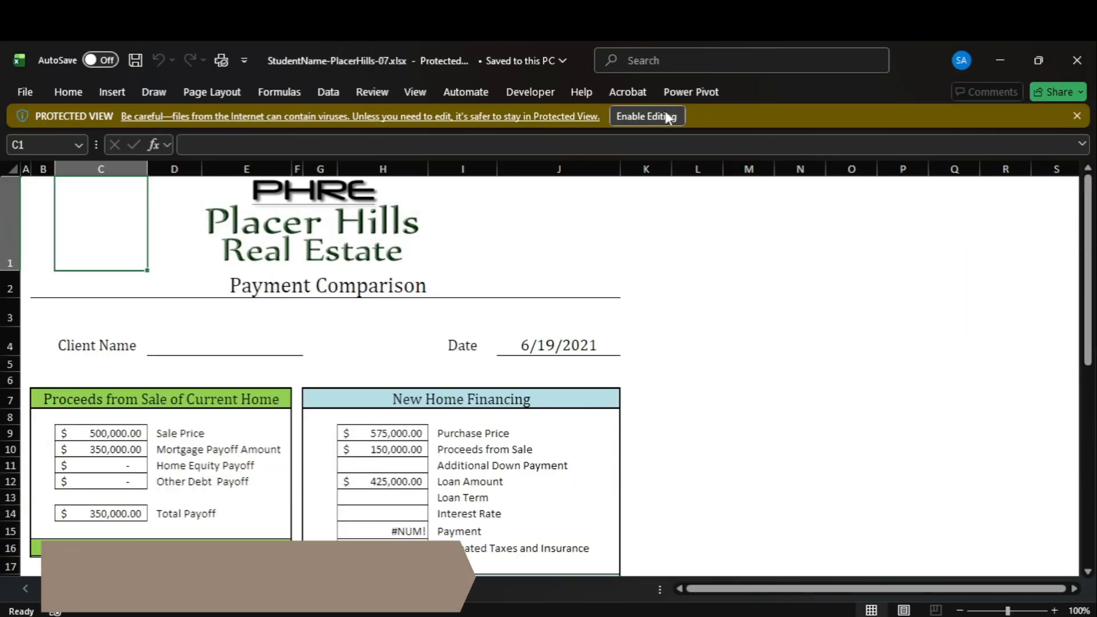
click(664, 115)
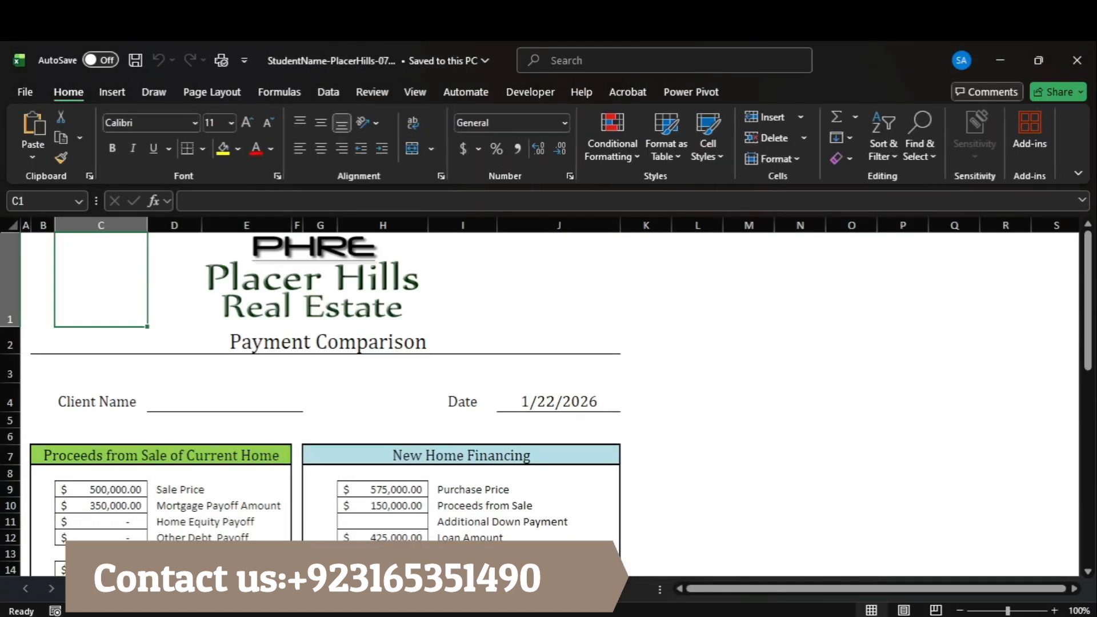
Step: Check step 2 in the instructions PDF in Acrobat, and display the Agents sheet of the workbook in Excel
mouse_move(797, 615)
click(797, 557)
scroll(260, 357, down, 1)
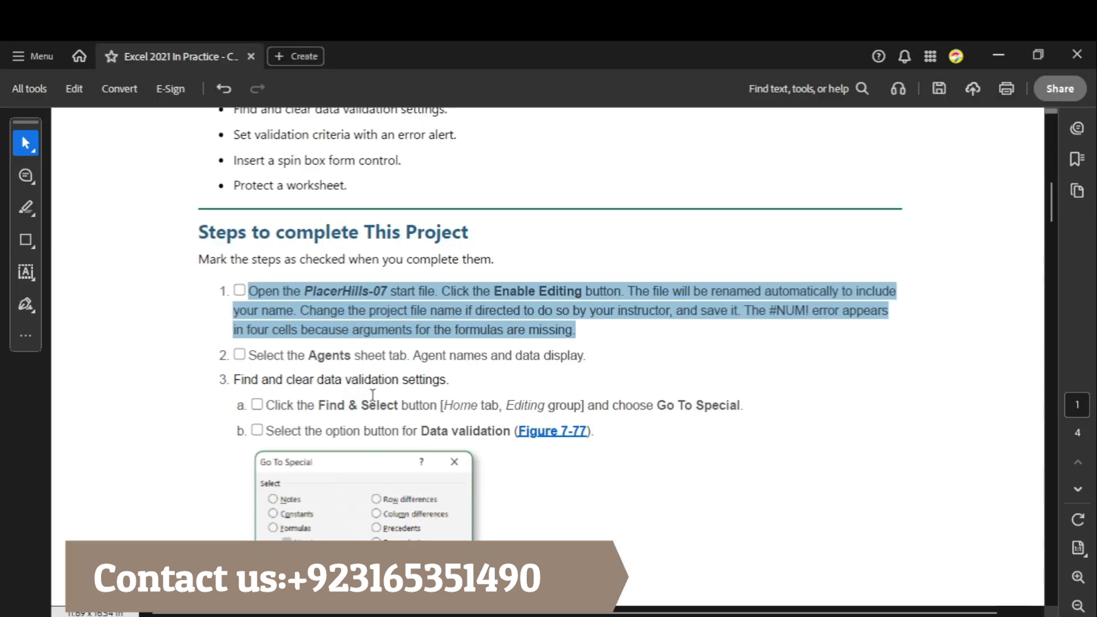
drag(249, 355, 597, 368)
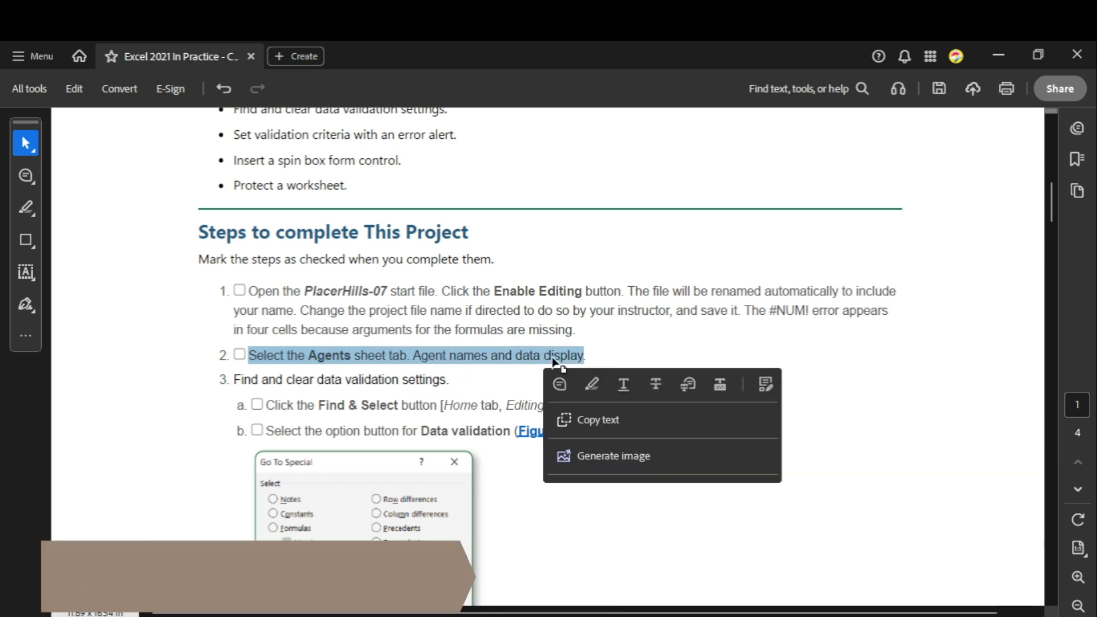
mouse_move(832, 615)
click(829, 569)
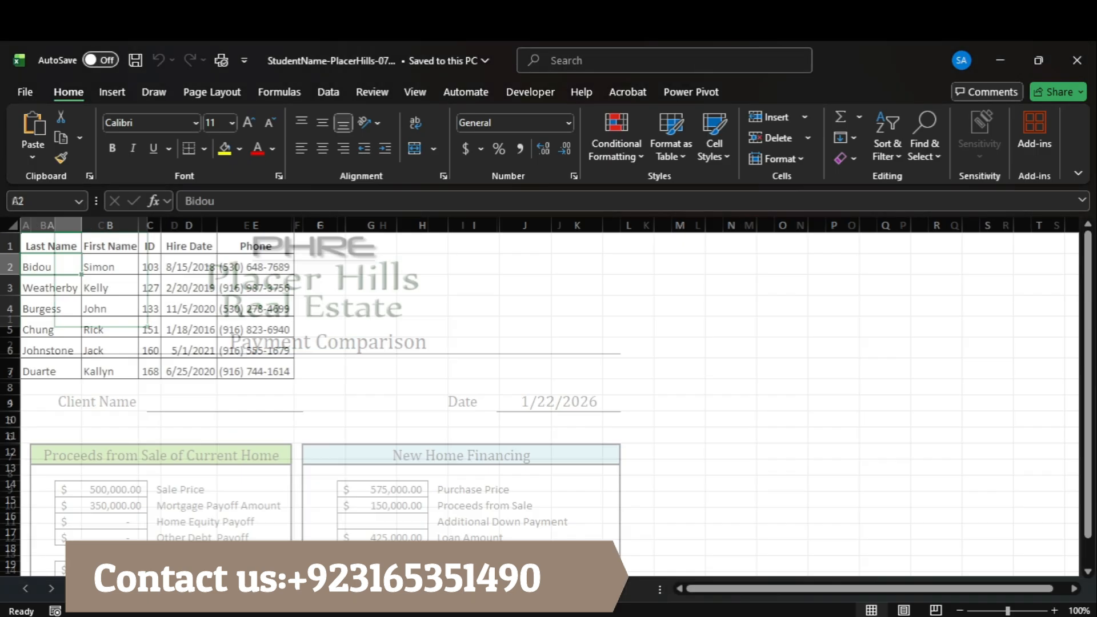
Step: Return to the PDF in Acrobat and examine steps 3a and 3b on finding data validation settings with Go To Special
mouse_move(805, 615)
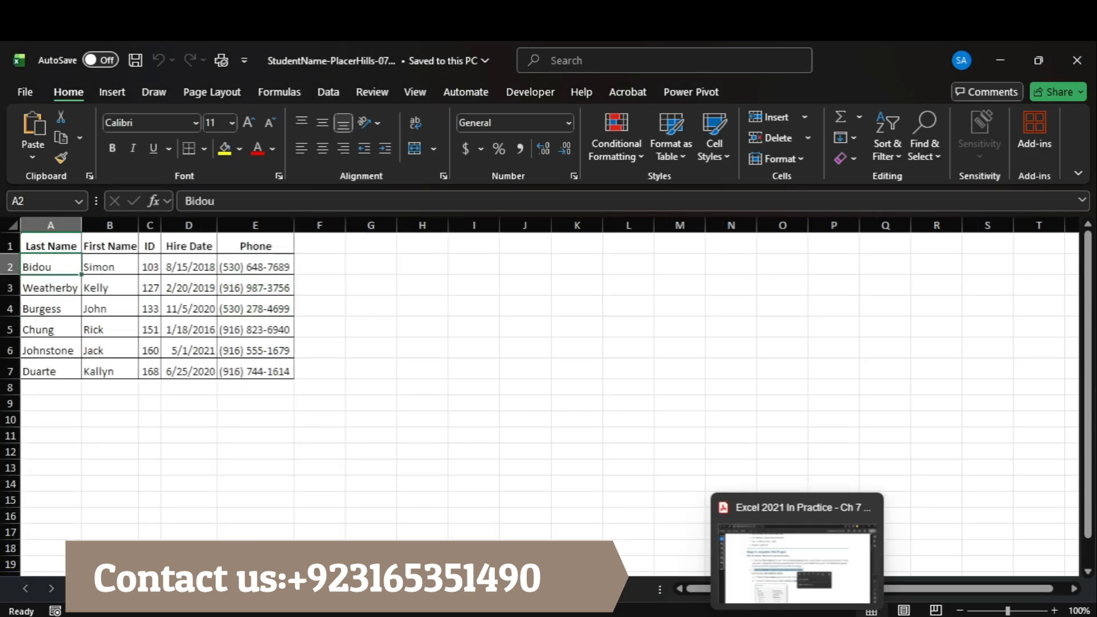
click(806, 565)
click(367, 393)
scroll(367, 393, down, 3)
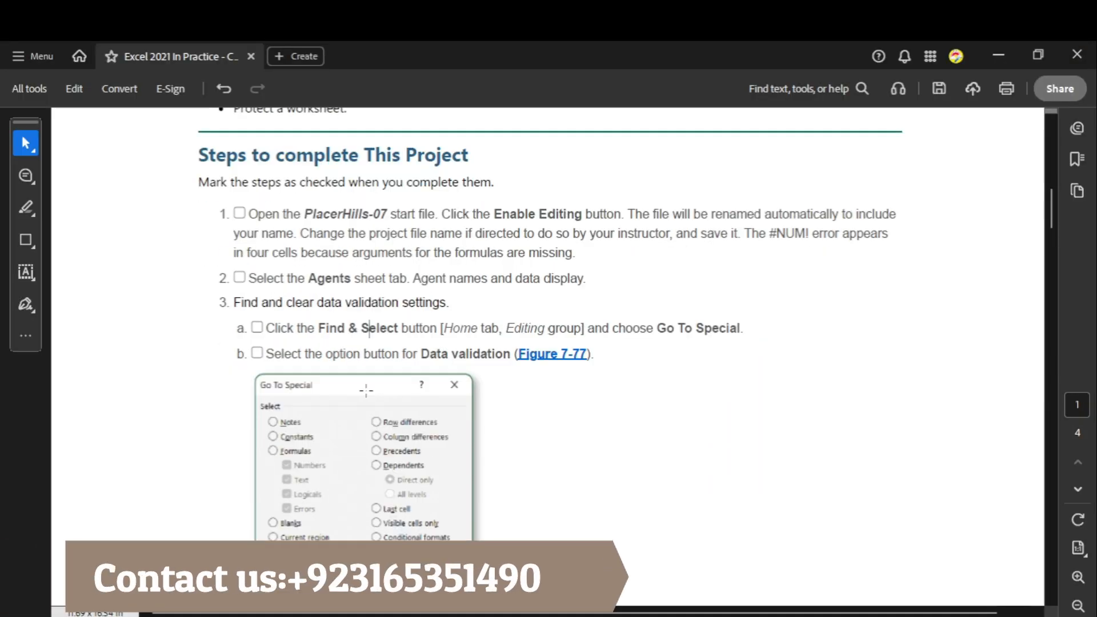
scroll(355, 348, down, 2)
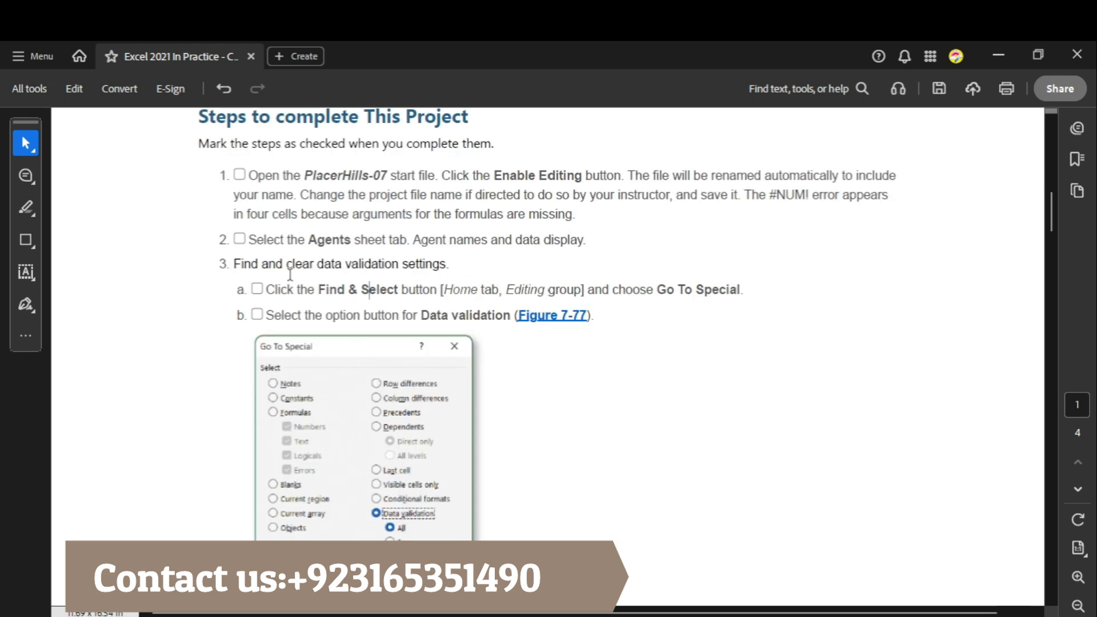
drag(274, 298, 362, 292)
drag(265, 265, 424, 265)
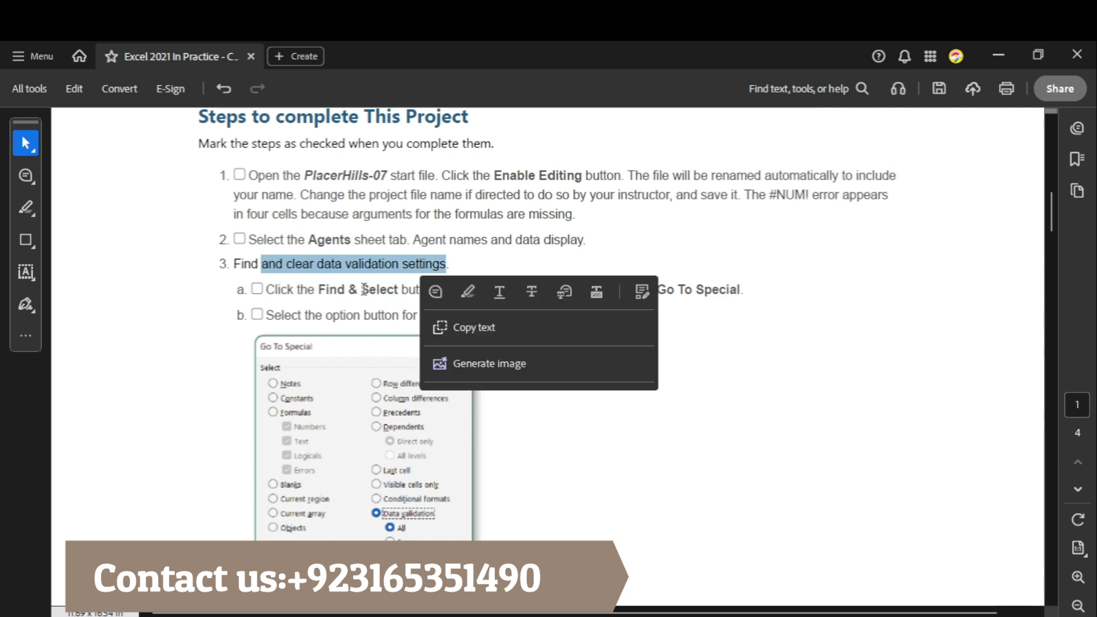
click(329, 293)
drag(274, 290, 740, 293)
drag(267, 315, 527, 323)
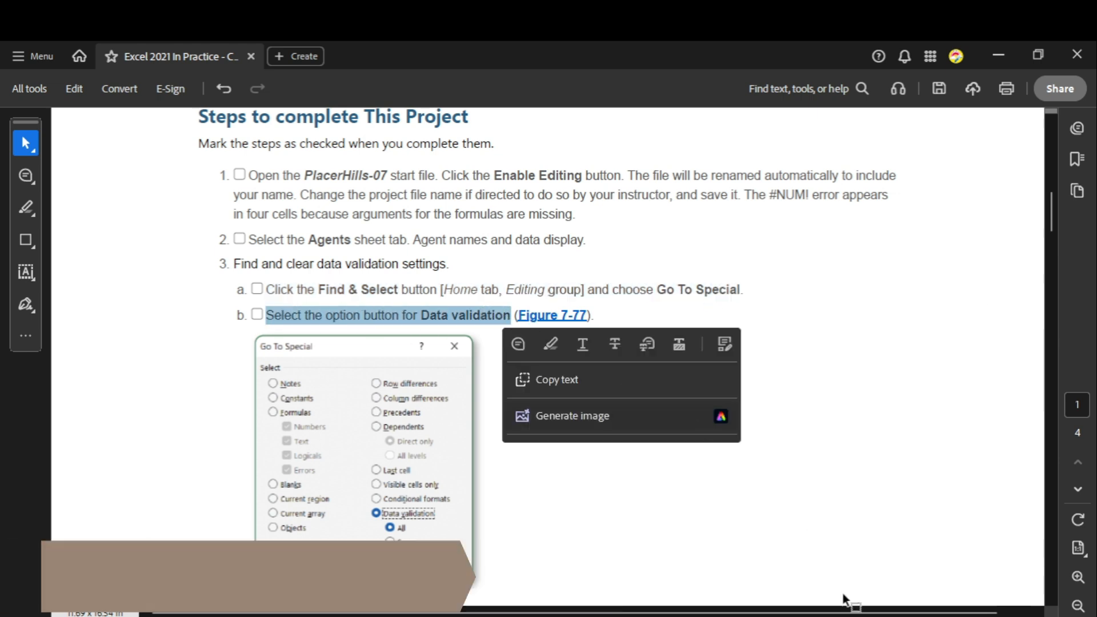
Step: In Excel, search the Agents sheet for all cells with data validation using Go To Special, checking the outcome against the PDF
click(865, 615)
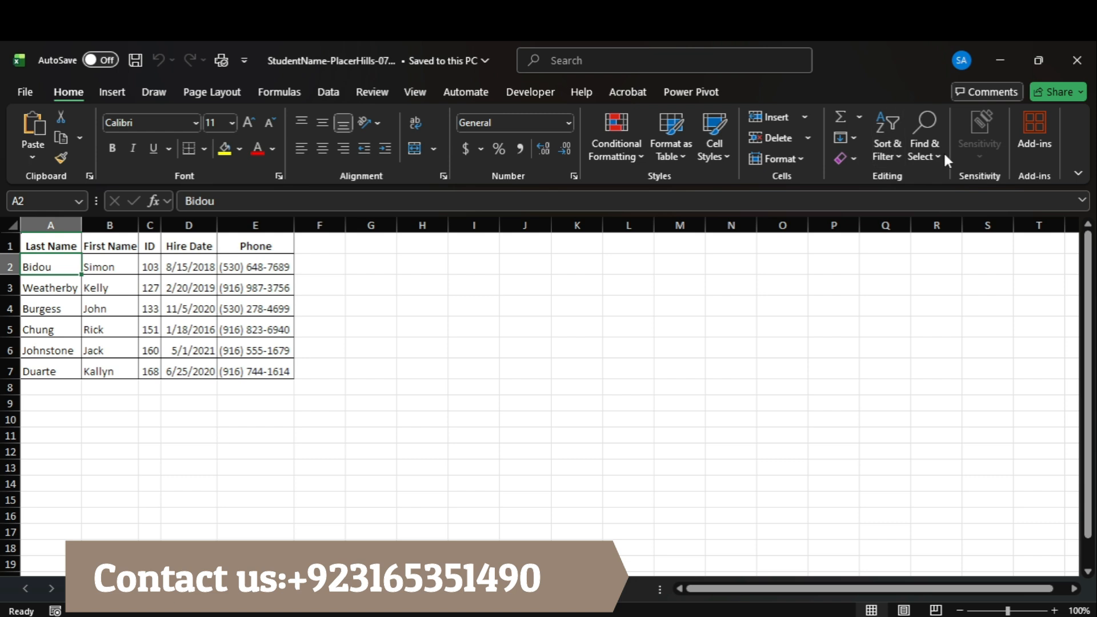
click(920, 150)
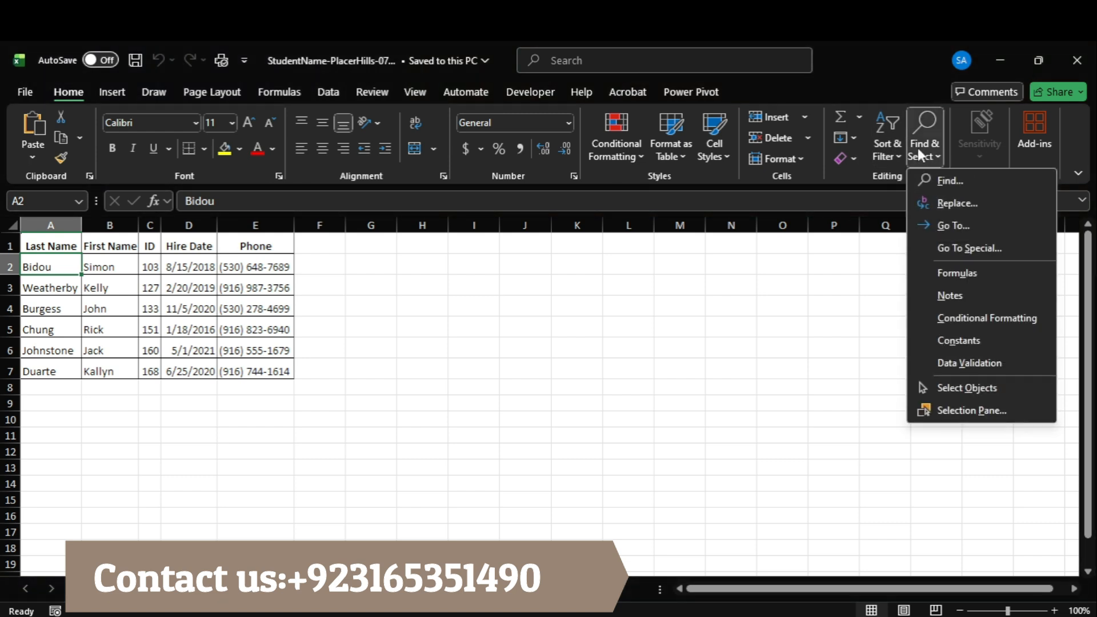
click(971, 249)
click(778, 419)
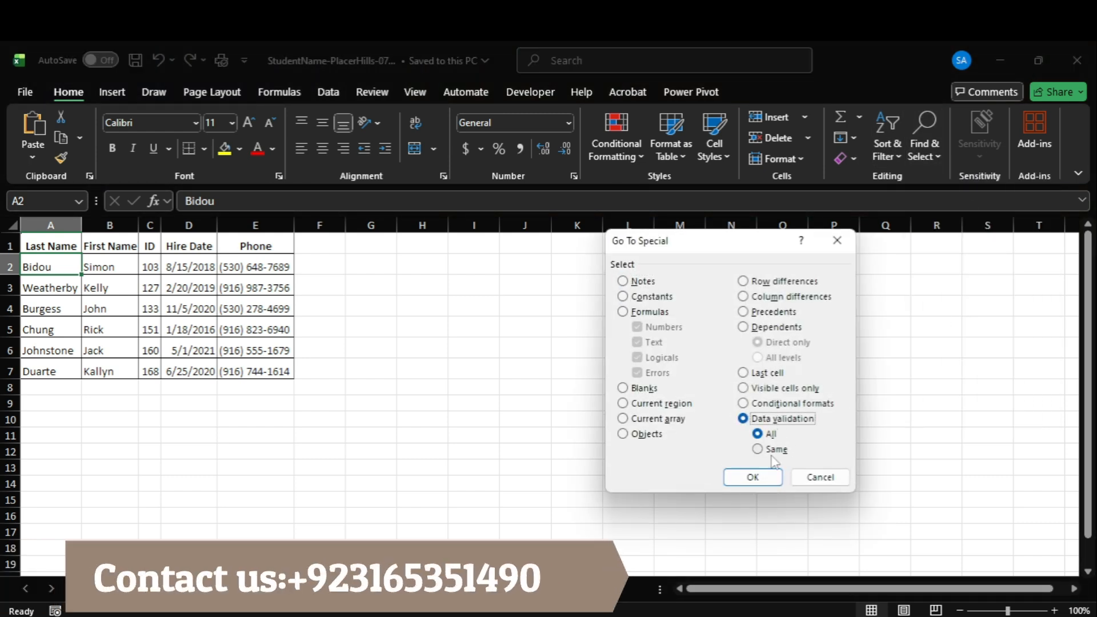
click(754, 478)
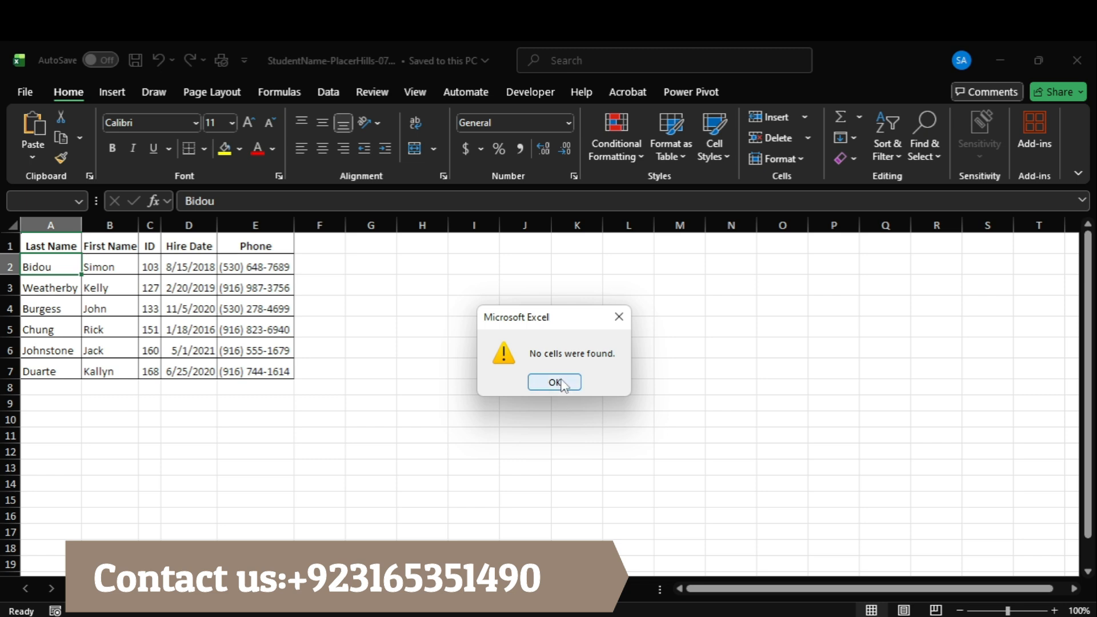
click(812, 534)
scroll(516, 427, down, 6)
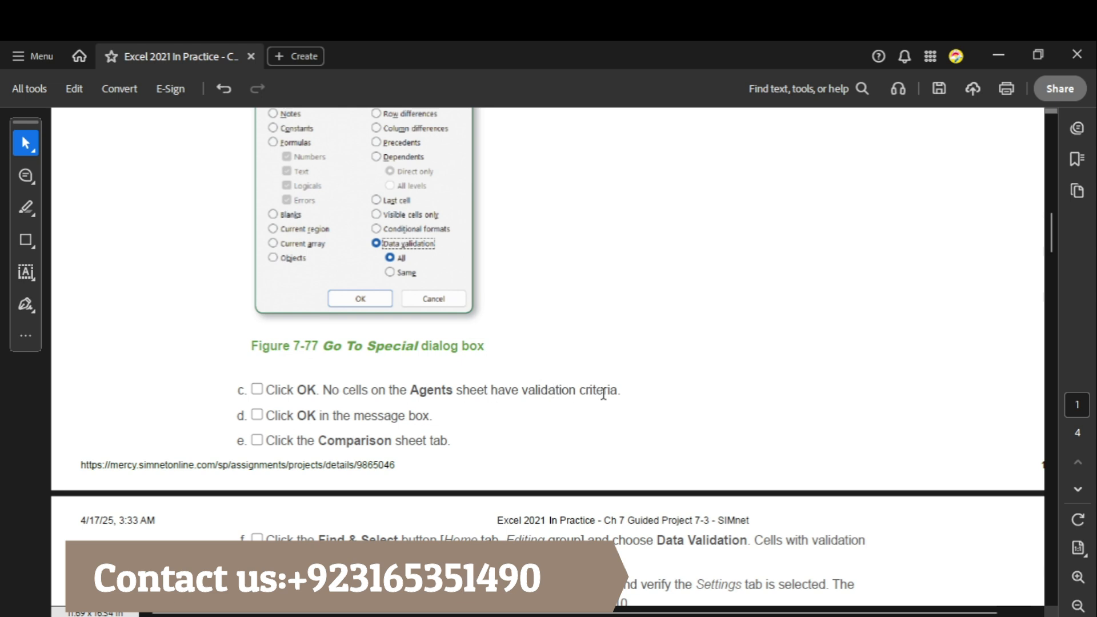
mouse_move(829, 606)
click(834, 566)
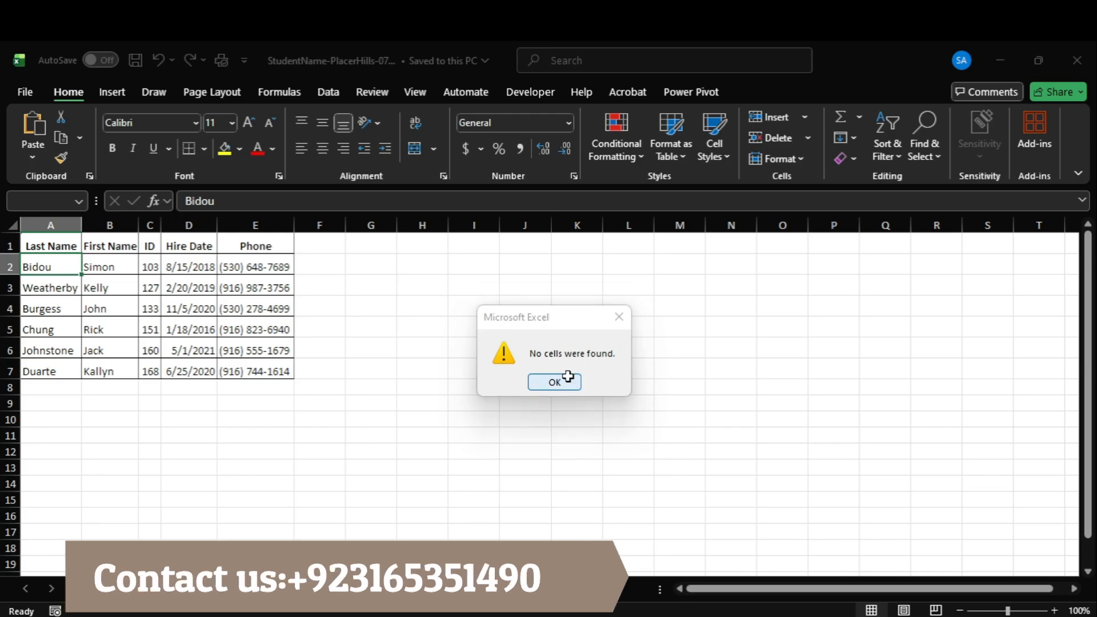
click(555, 382)
Step: Check step 3e in the instructions PDF and display the Comparison sheet of the workbook in Excel
click(817, 542)
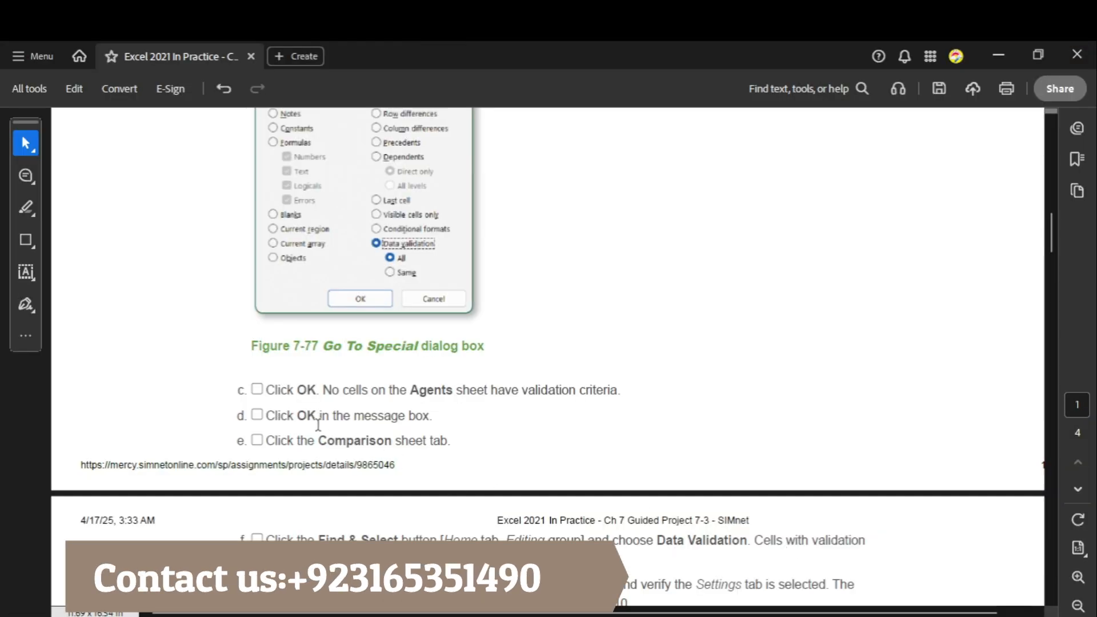
scroll(286, 420, down, 1)
drag(246, 402, 435, 405)
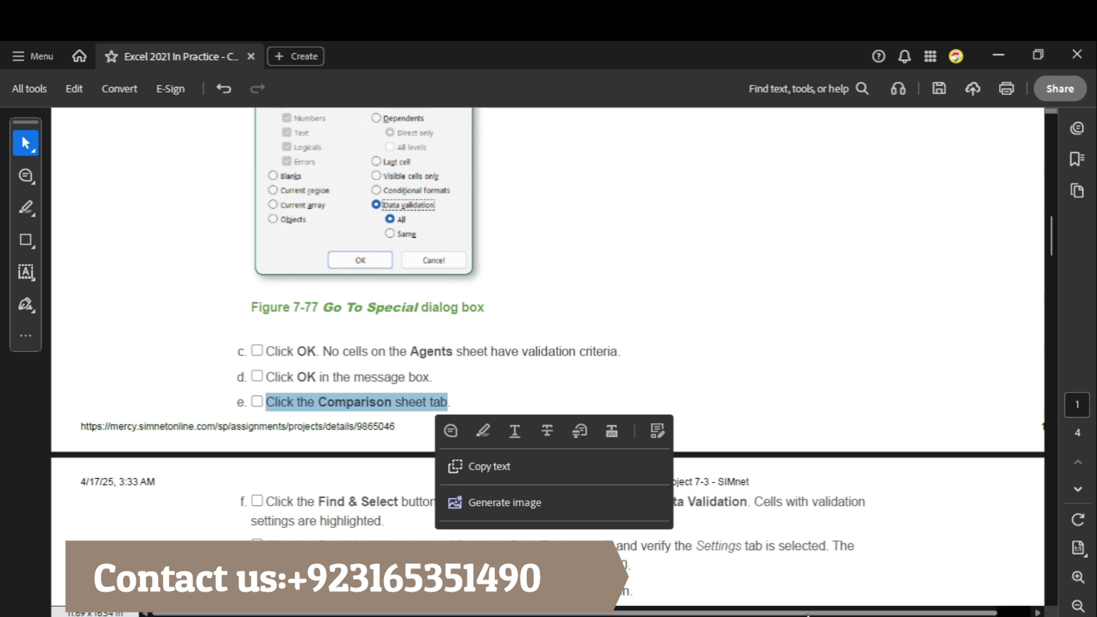
click(835, 520)
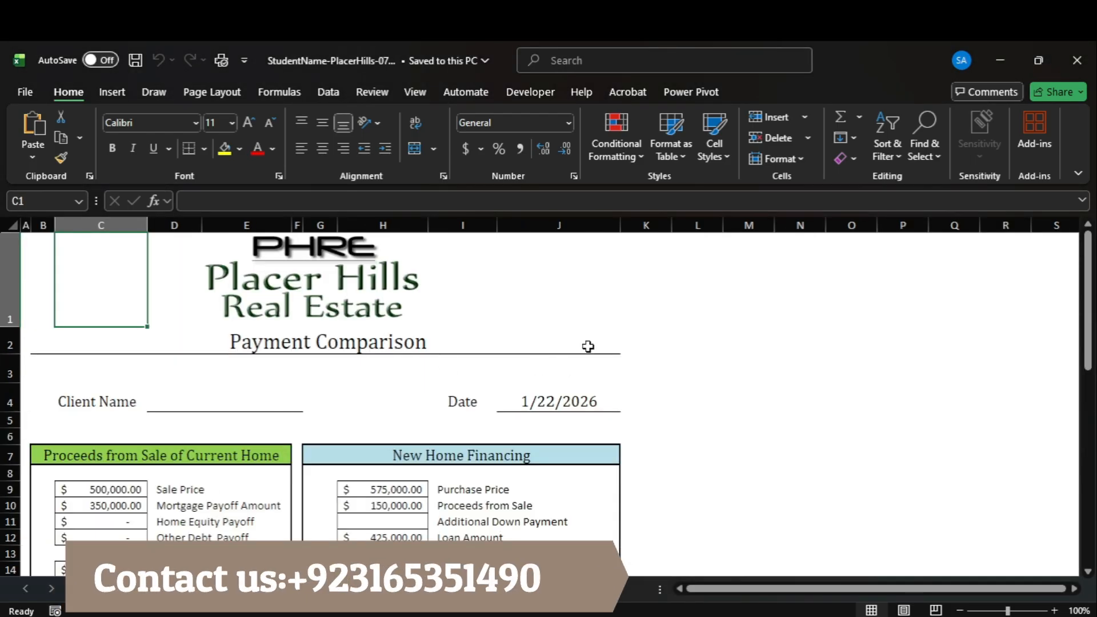
Step: Check steps 3f and 3g in the PDF, and select all data-validated cells on Excel's Comparison sheet using Go To Special
mouse_move(807, 611)
click(794, 549)
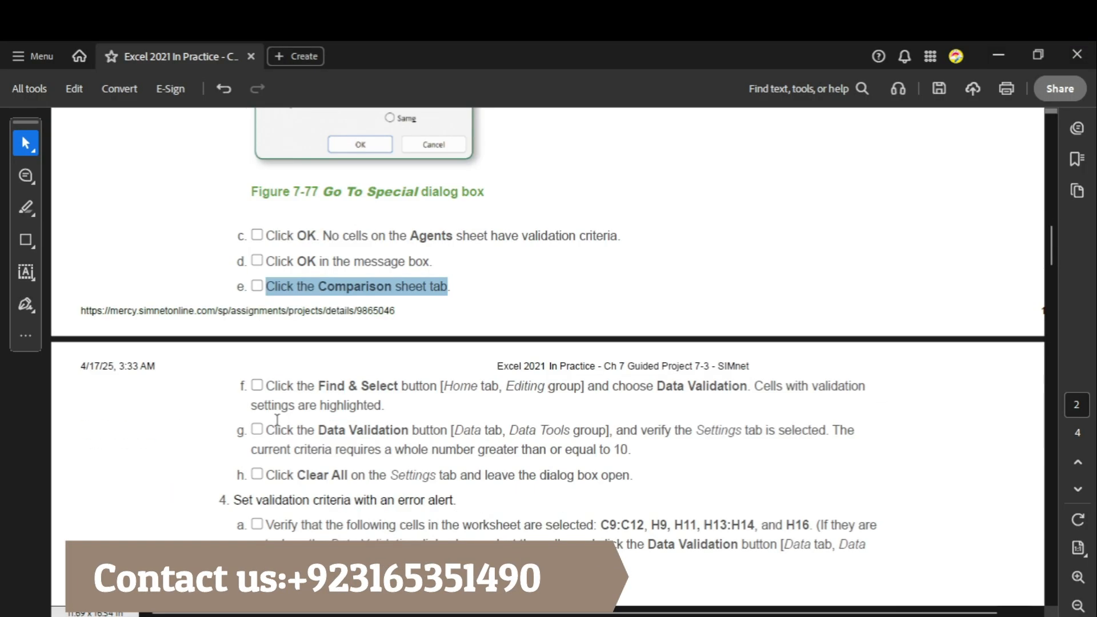
drag(273, 384, 852, 393)
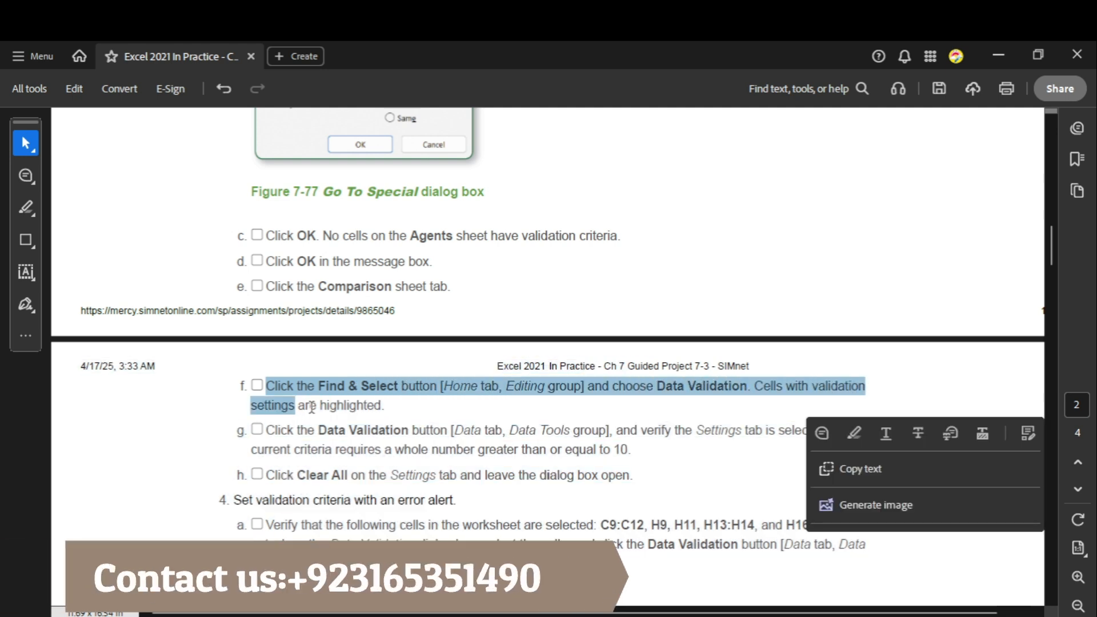
drag(266, 430, 421, 431)
click(789, 501)
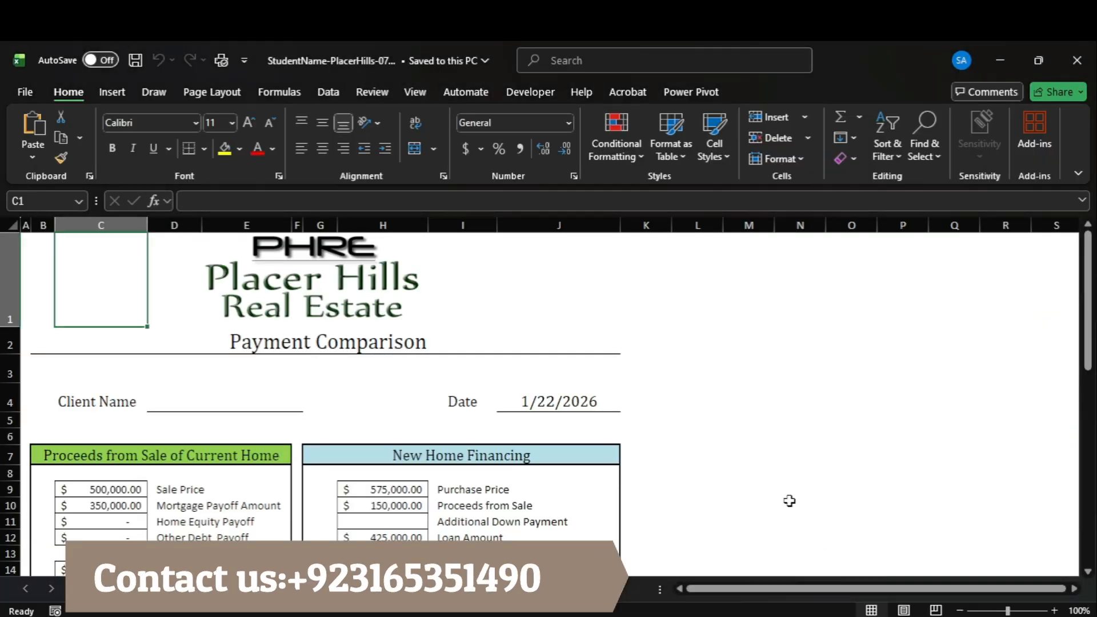
click(925, 151)
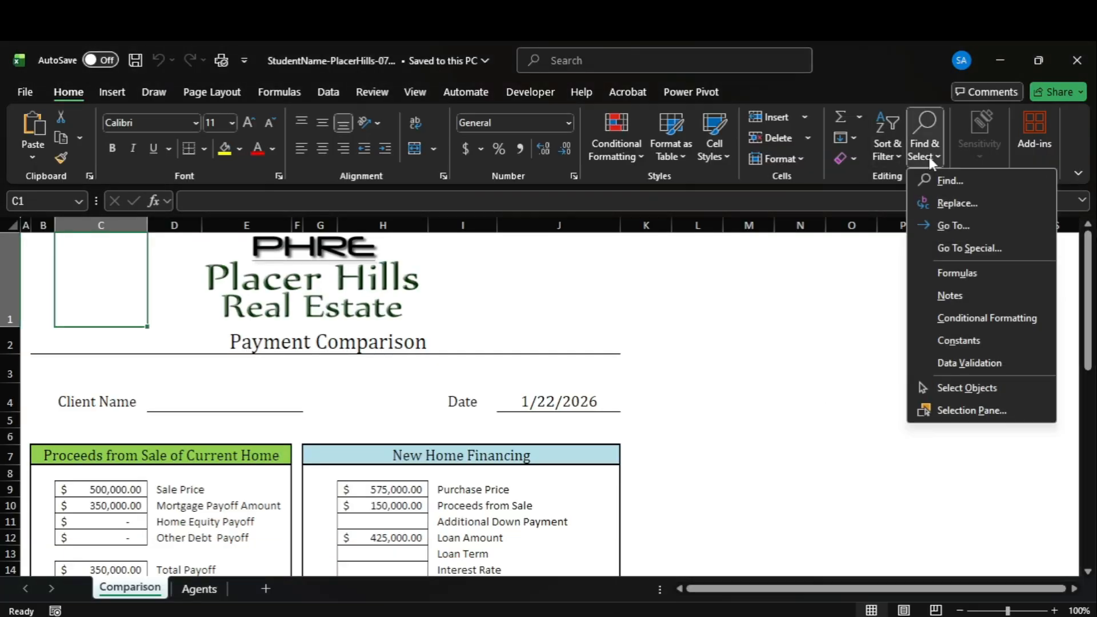
click(954, 249)
click(782, 419)
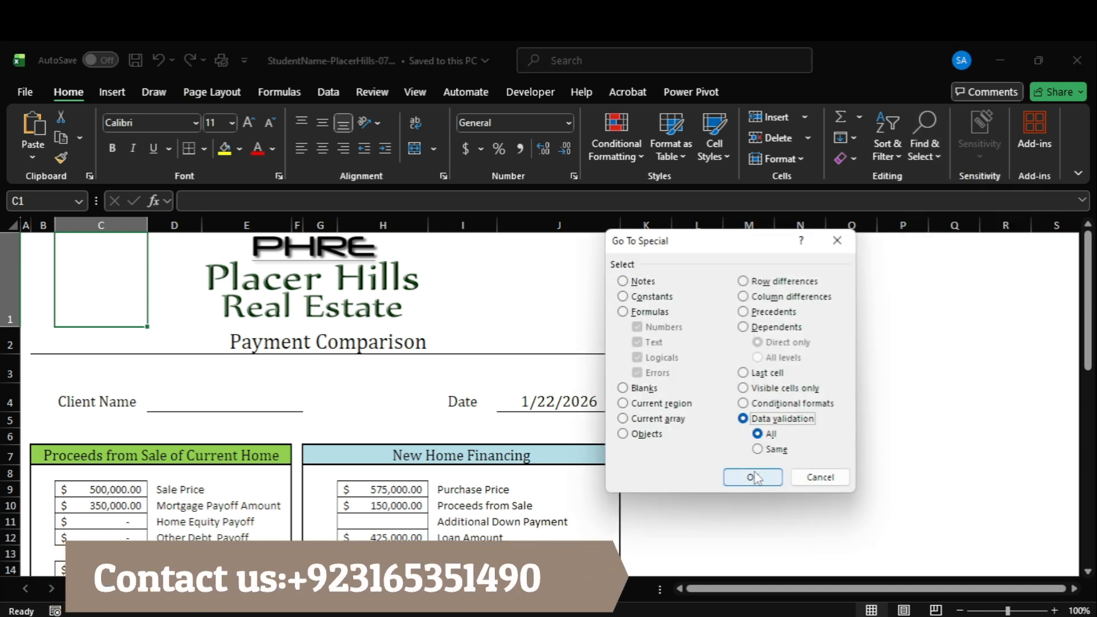
click(753, 477)
scroll(420, 283, down, 2)
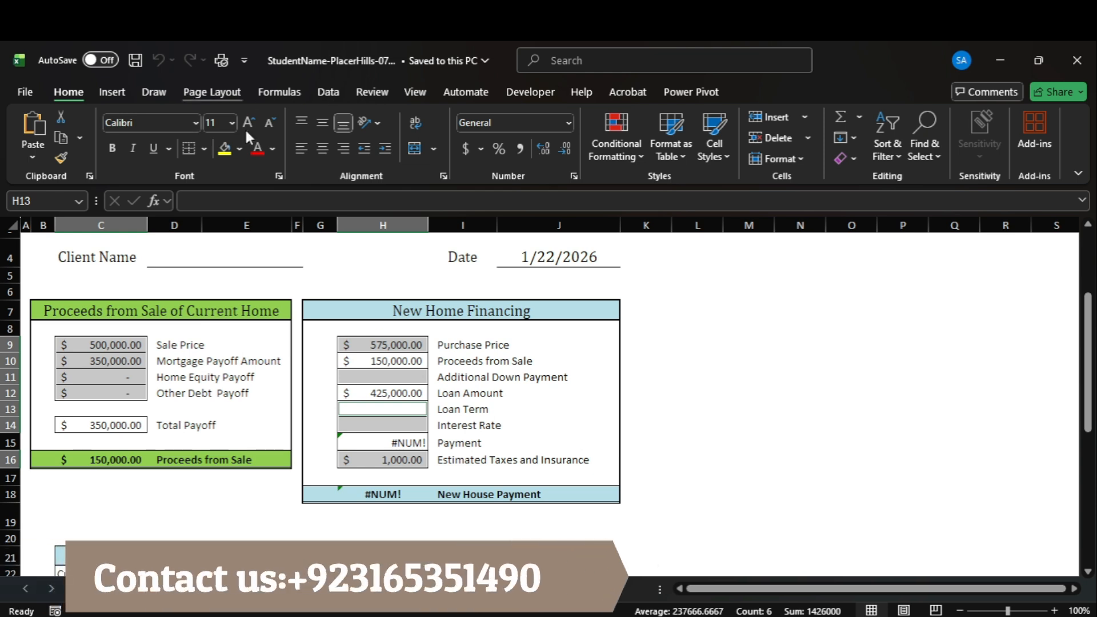
Step: Clear all data validation settings from the selected cells on the Comparison sheet and apply the change
click(329, 93)
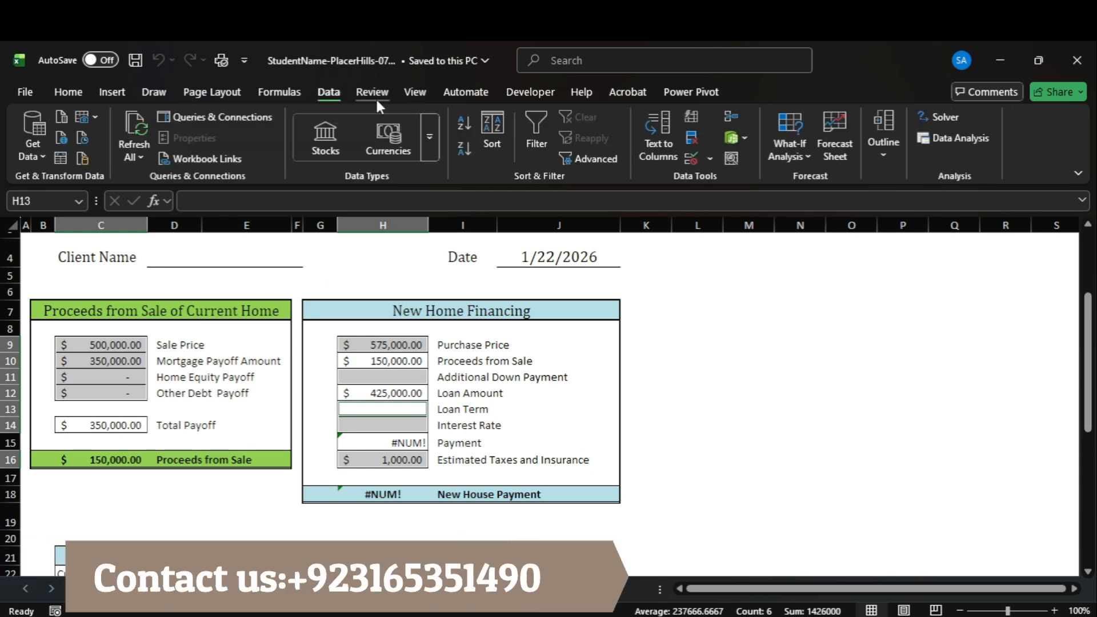
click(707, 160)
click(716, 177)
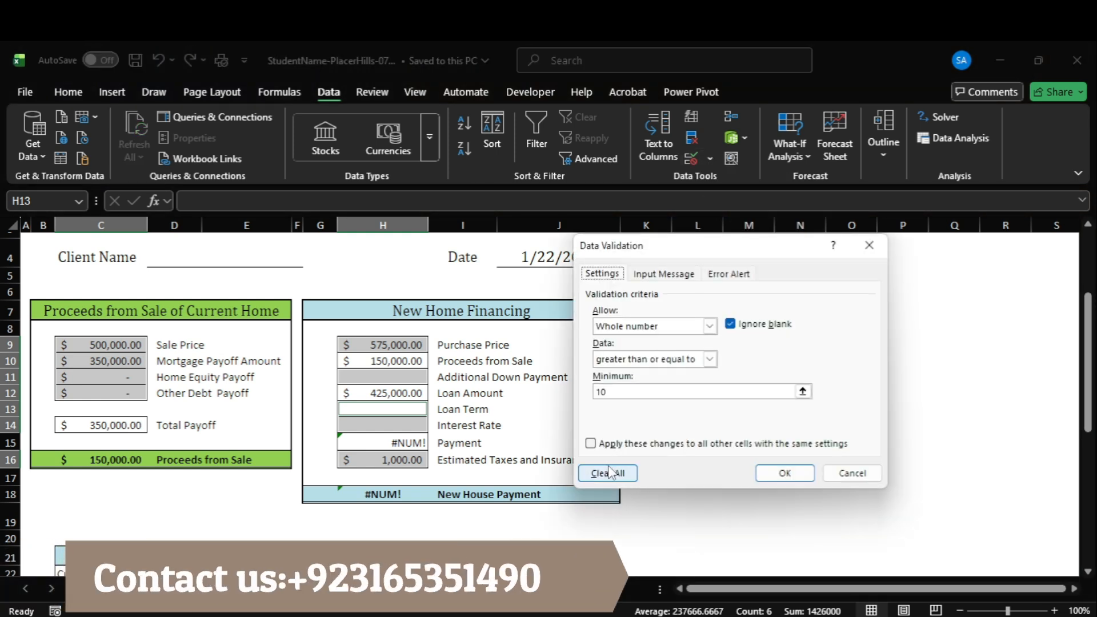
mouse_move(797, 614)
click(803, 572)
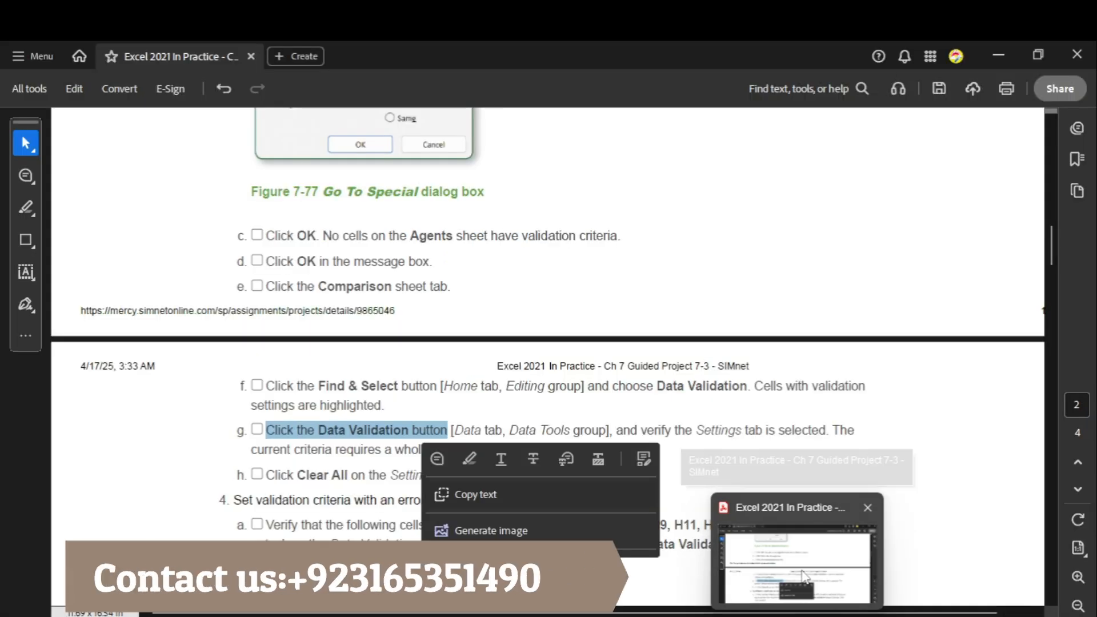
key(alt+Tab)
click(617, 474)
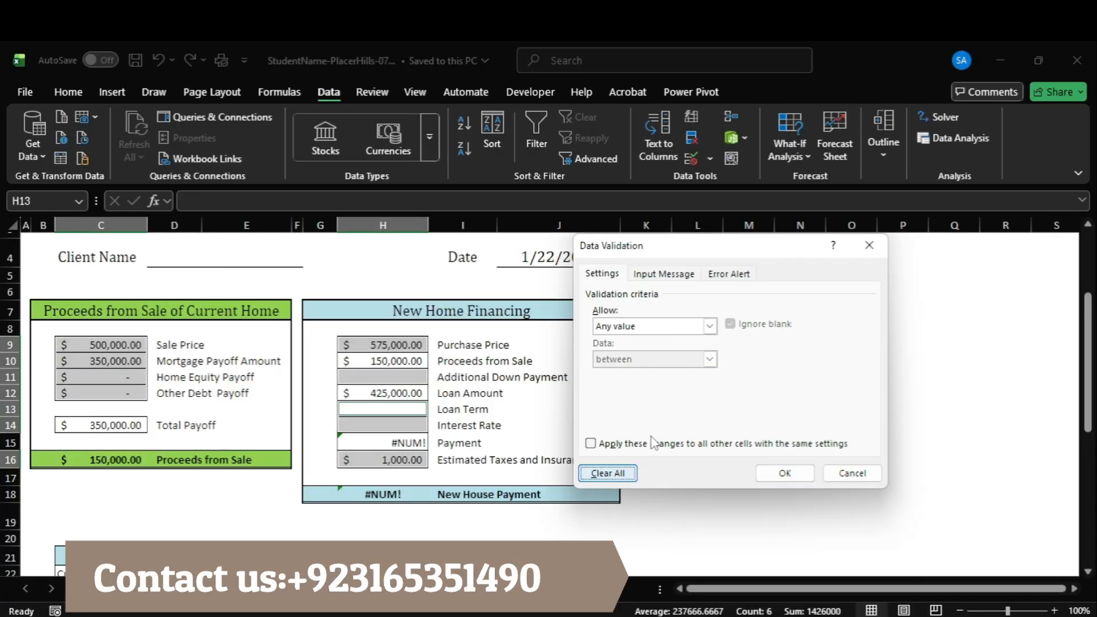
click(784, 473)
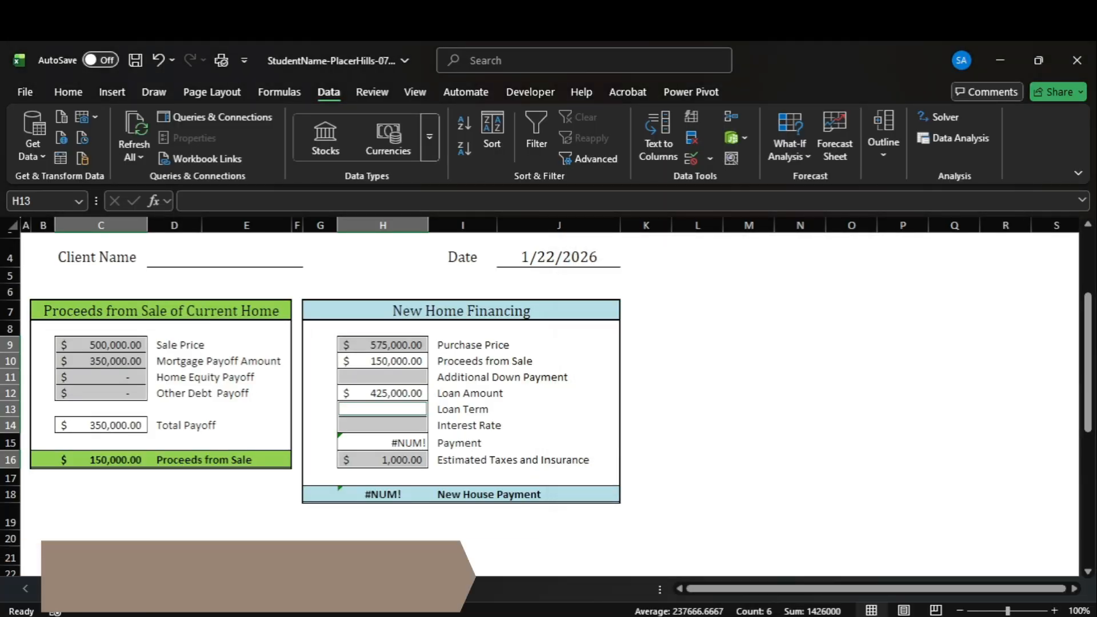
Step: Switch to the instructions PDF and read step 4a about which cells should be selected for the validation criteria
mouse_move(797, 614)
click(800, 571)
click(327, 475)
scroll(327, 475, down, 1)
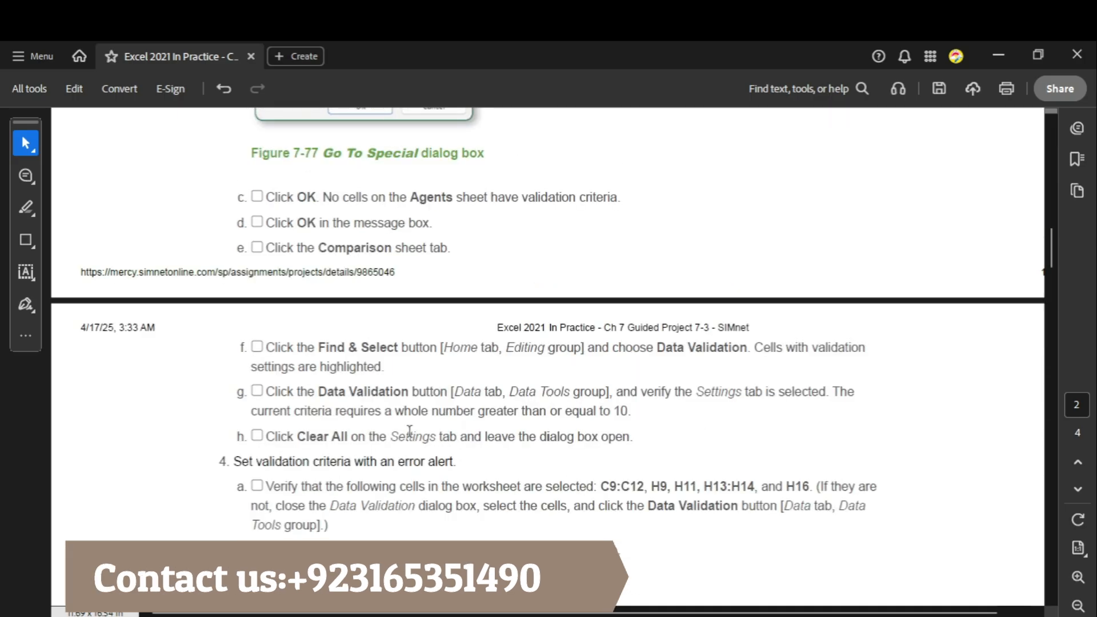
scroll(509, 406, down, 1)
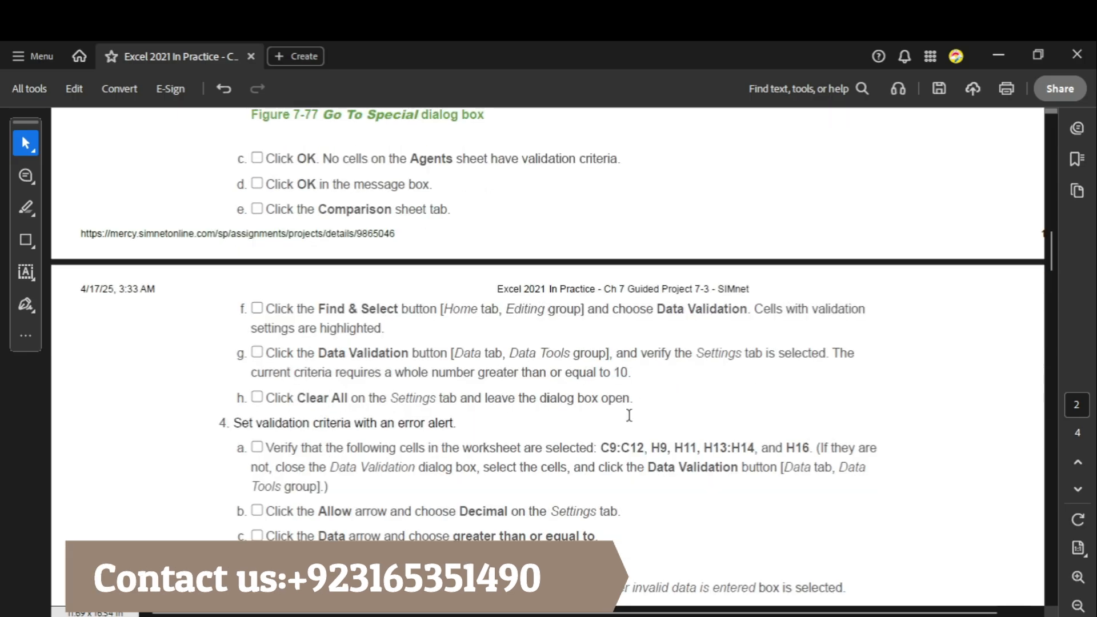
scroll(629, 415, down, 2)
drag(244, 347, 454, 350)
click(445, 354)
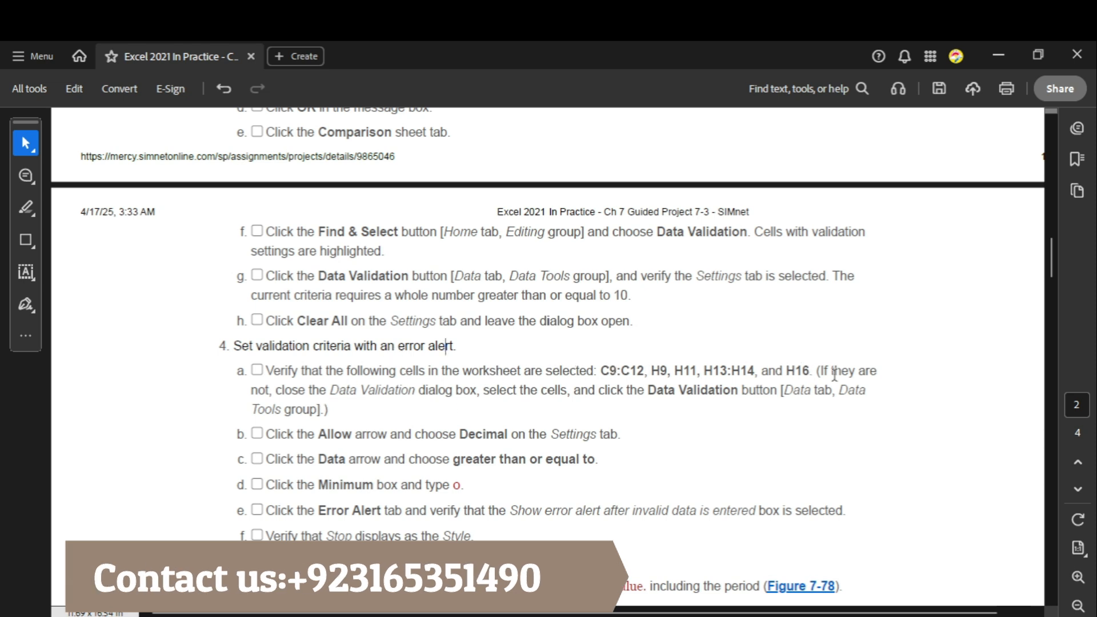
Step: Compare the selected cells on Excel's Comparison sheet with the C9:C12, H9, H11, H13:H14 and H16 list in the PDF
mouse_move(832, 615)
click(834, 563)
scroll(515, 393, down, 5)
scroll(512, 392, up, 2)
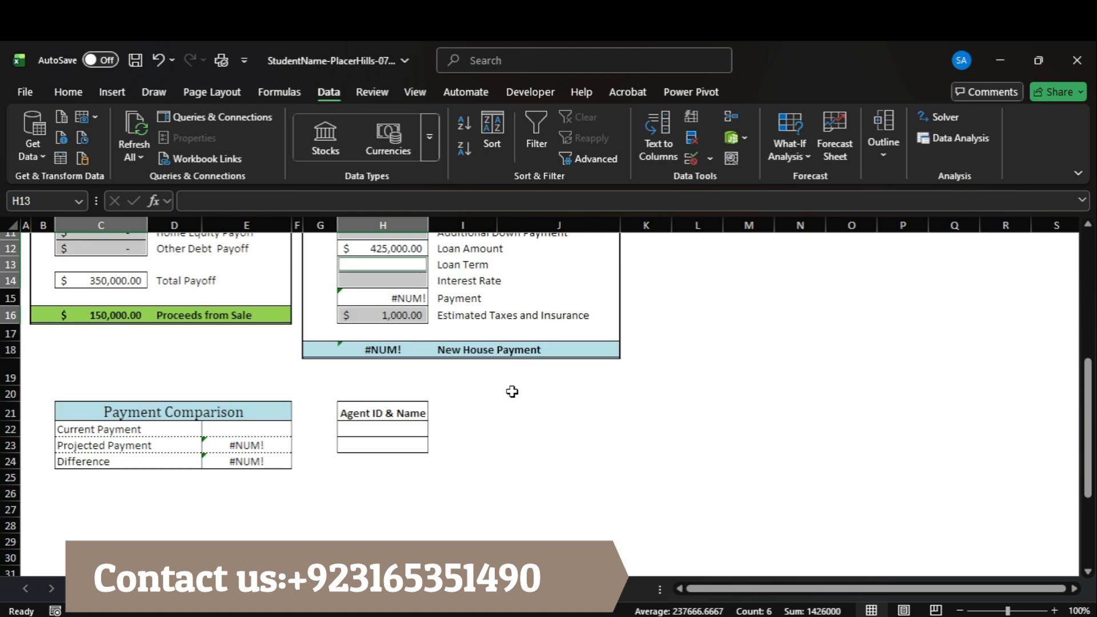
scroll(512, 391, up, 2)
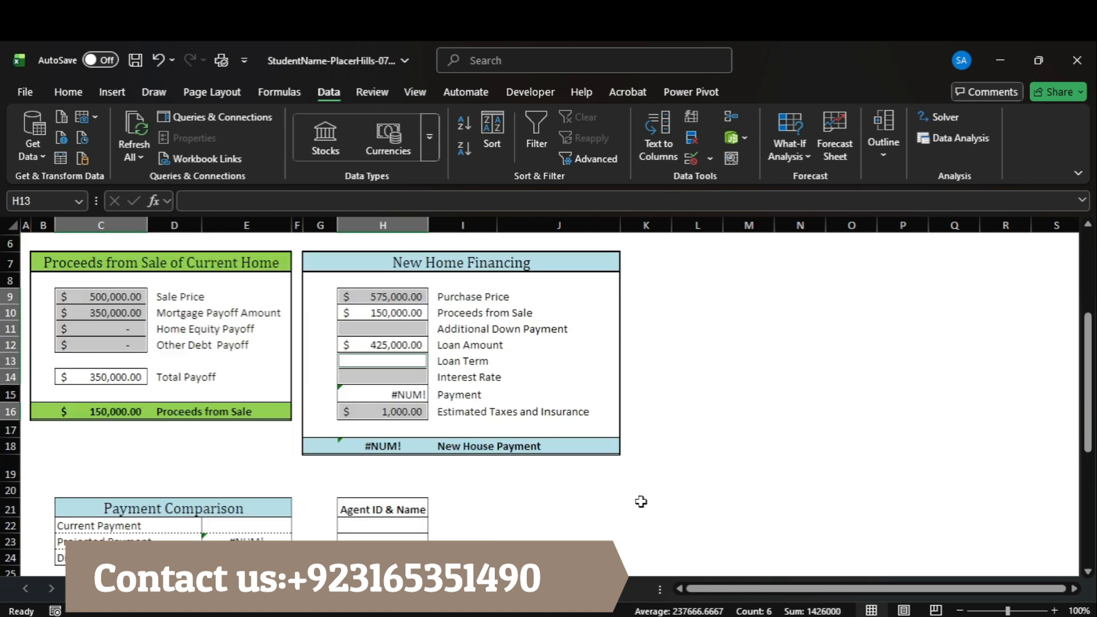
mouse_move(821, 615)
click(821, 549)
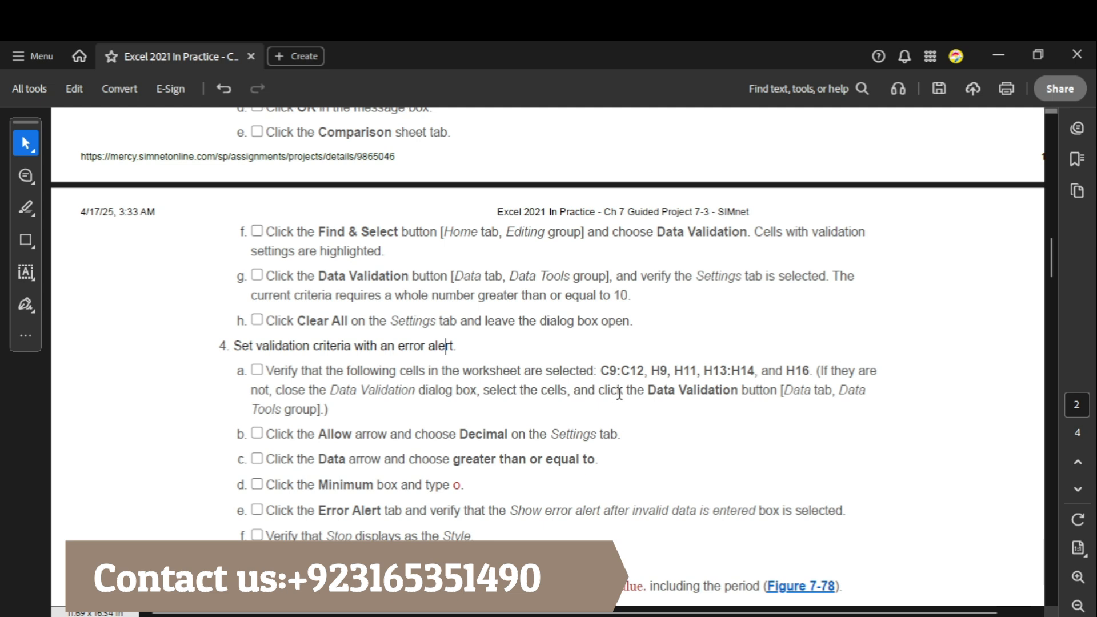
Step: In Excel, open Data Validation for the selected cells and allow Decimal values, following step 4b of the PDF
mouse_move(828, 607)
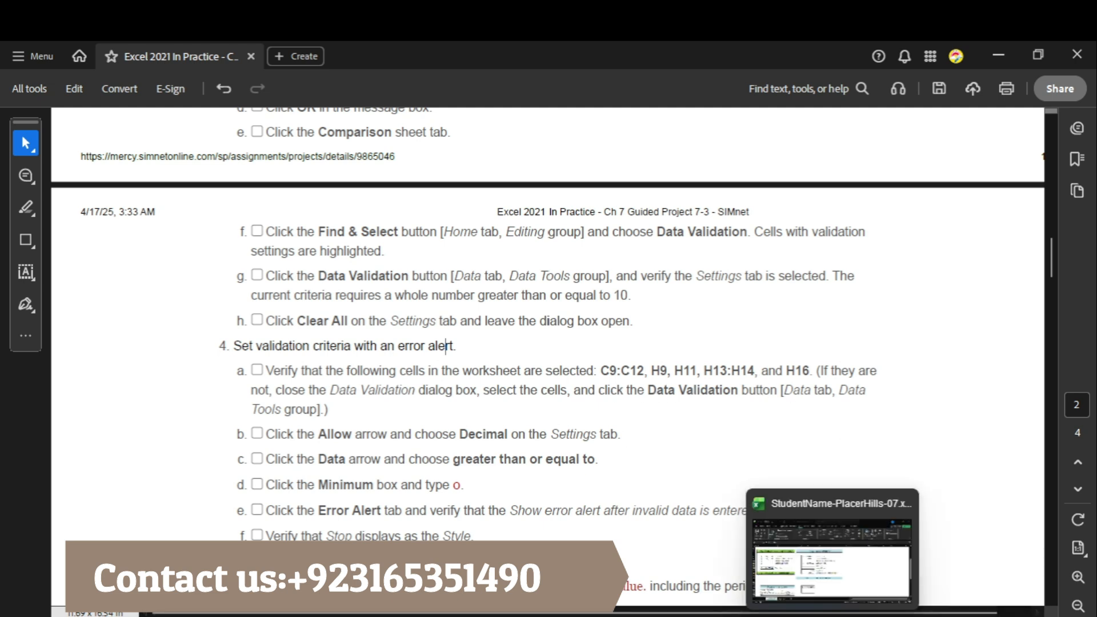
click(828, 548)
click(691, 158)
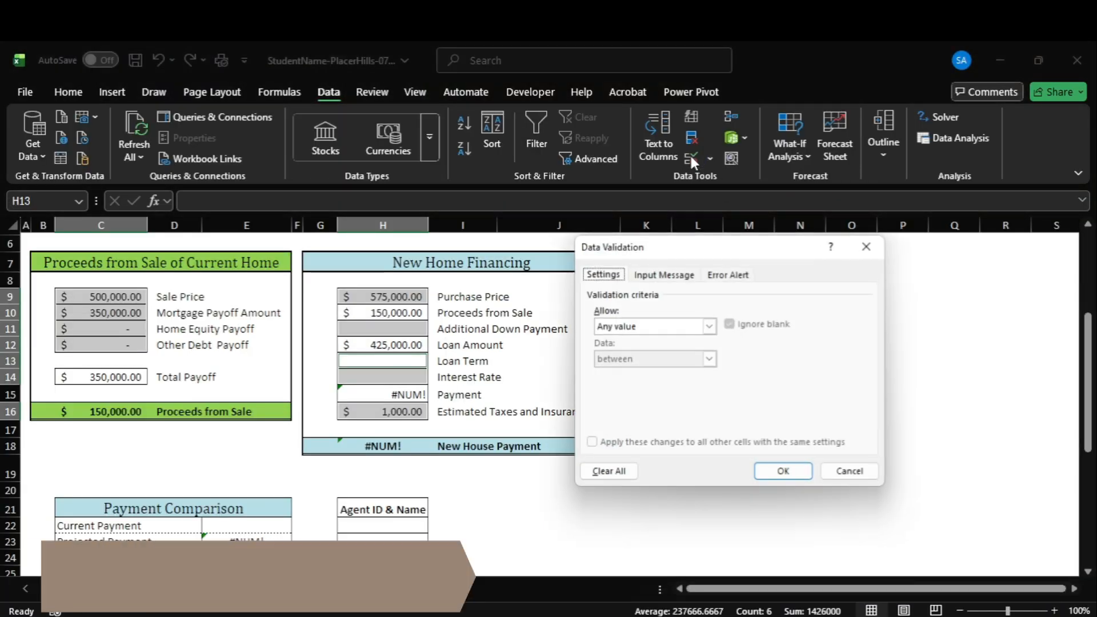
mouse_move(831, 614)
mouse_move(796, 614)
click(789, 558)
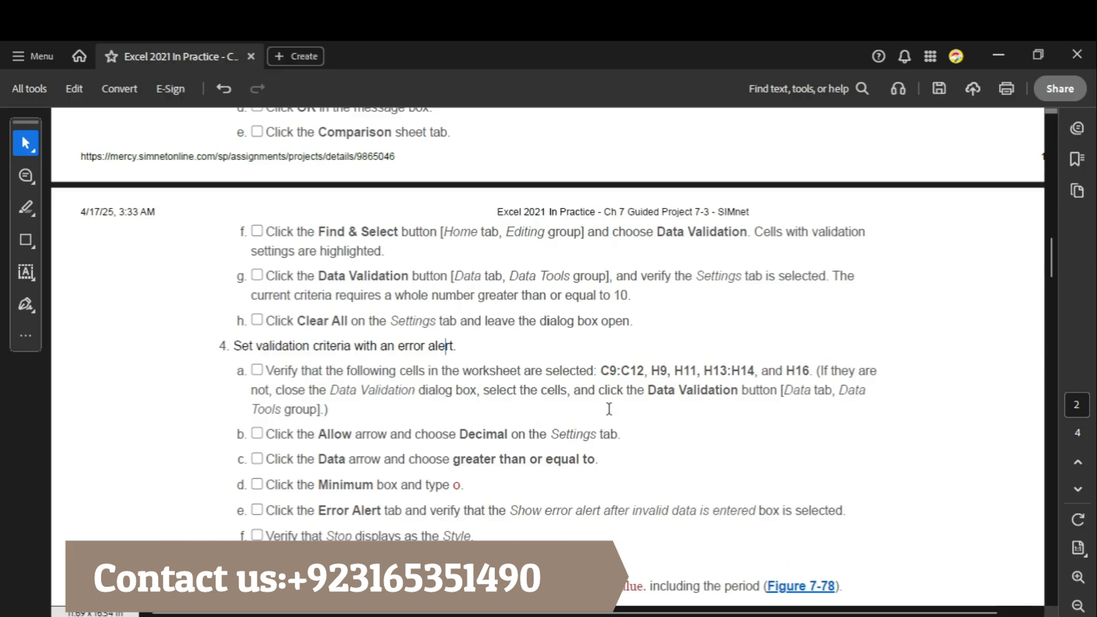
drag(272, 433, 564, 431)
mouse_move(832, 614)
click(829, 553)
click(714, 329)
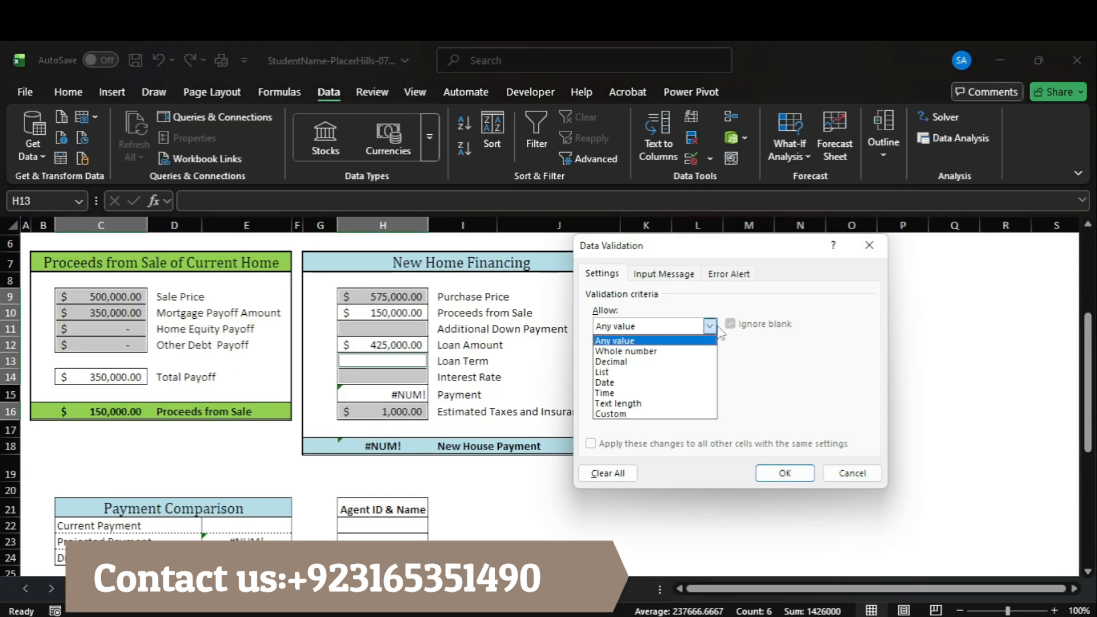
click(628, 360)
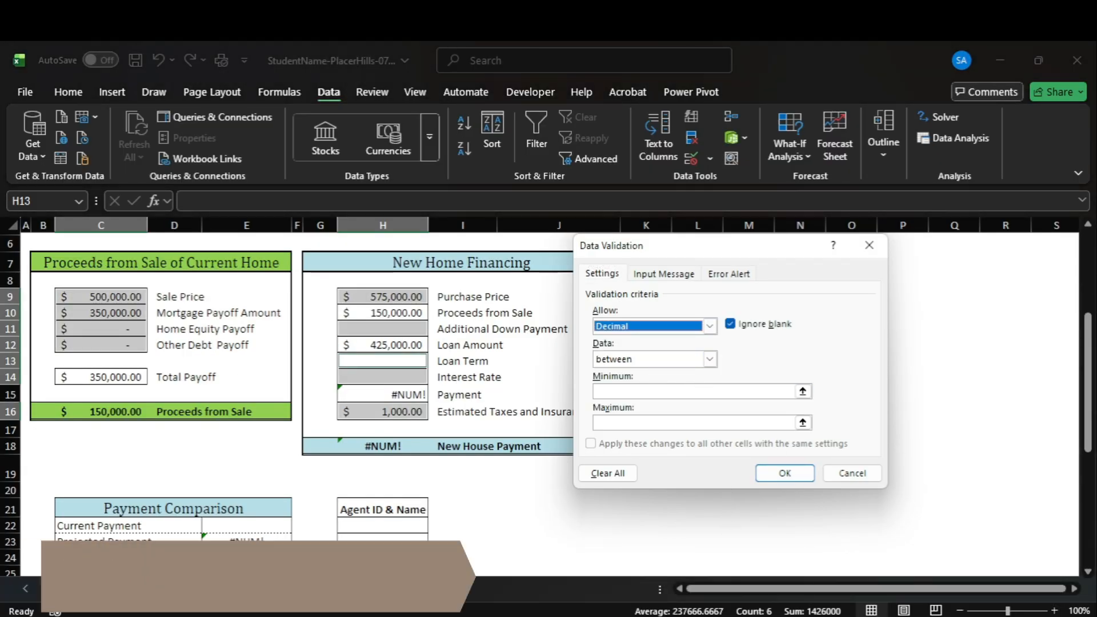
Step: Check step 4c in the PDF and set Excel's validation data condition to greater than or equal to
mouse_move(798, 615)
click(791, 557)
scroll(346, 451, down, 1)
scroll(347, 452, down, 2)
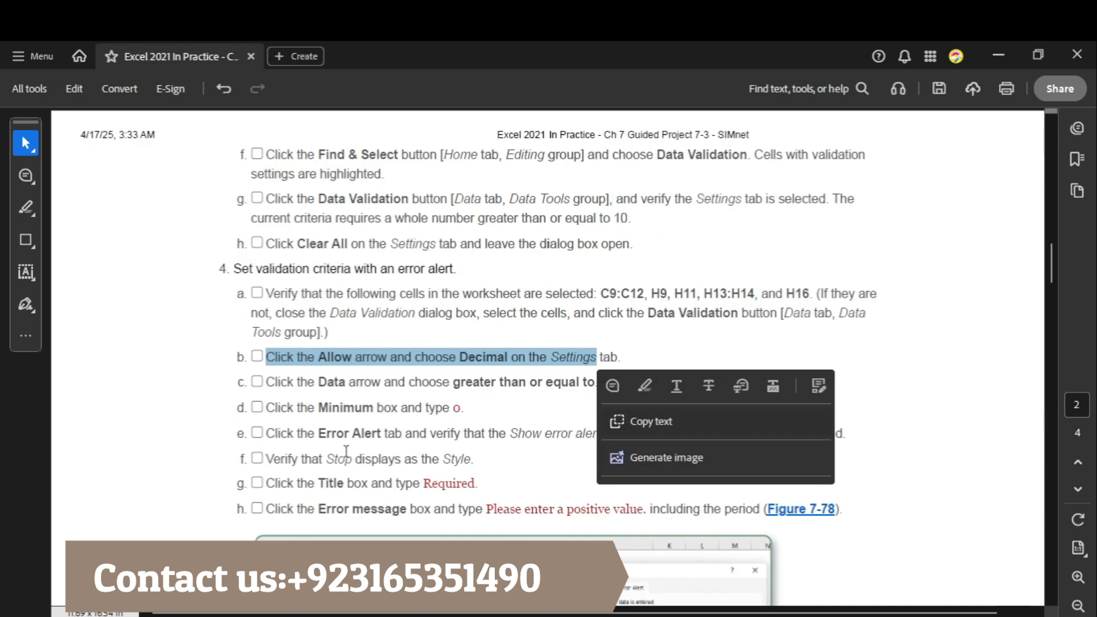
drag(265, 343, 594, 343)
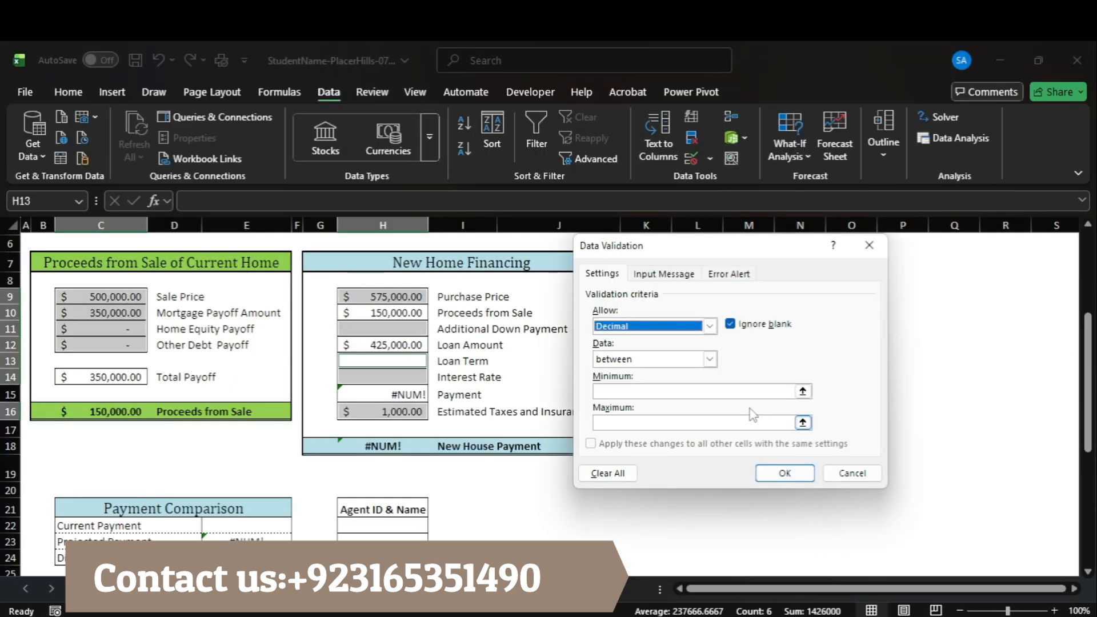
click(709, 359)
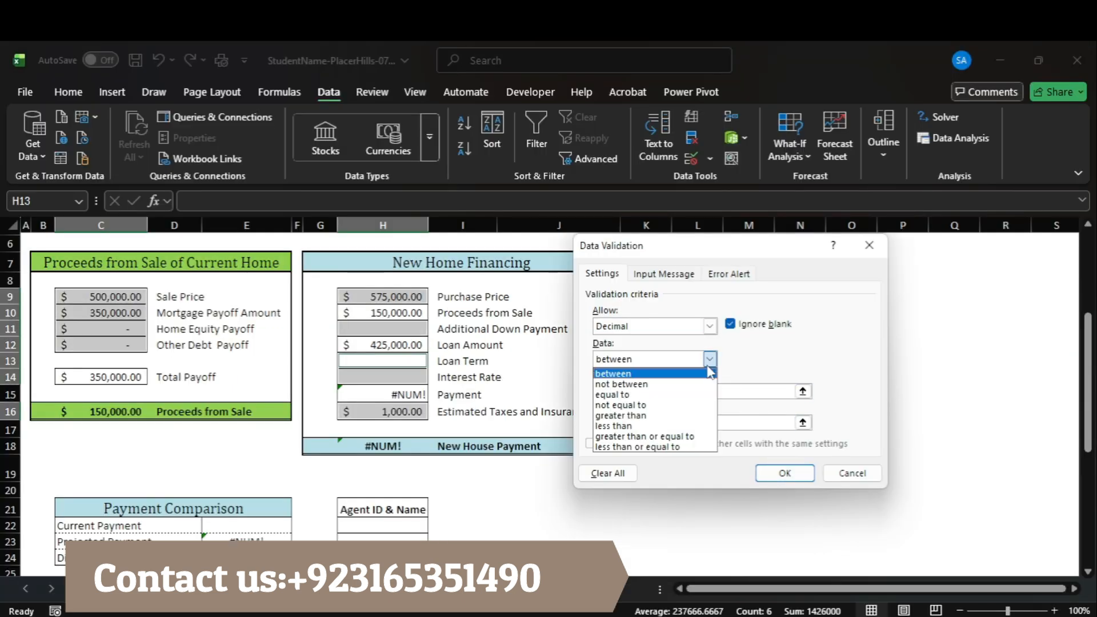
click(645, 436)
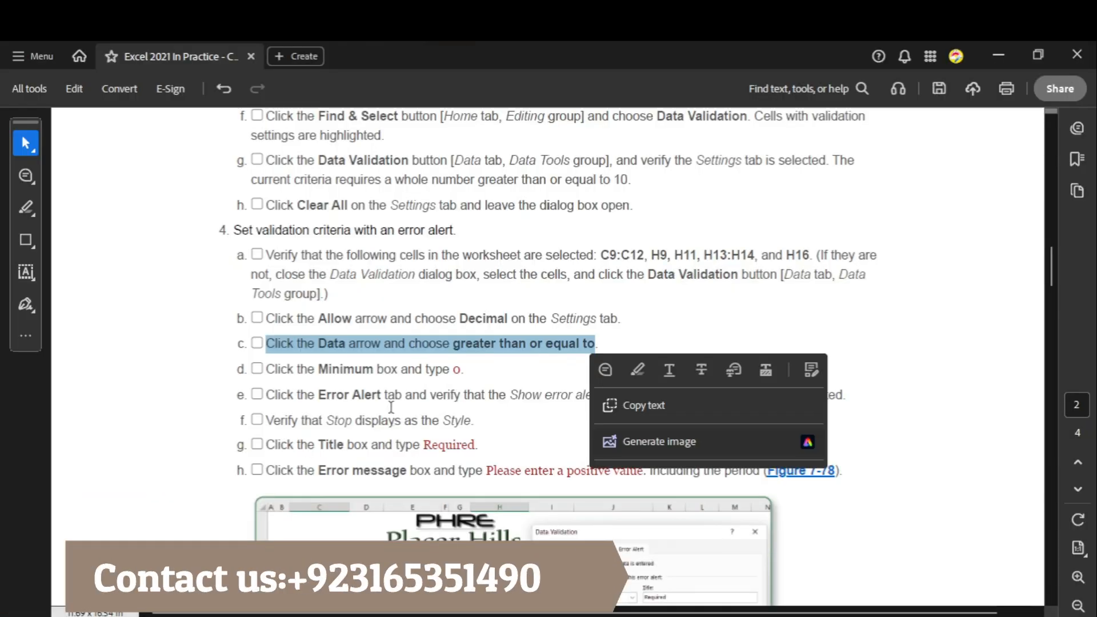
Step: Check step 4d in the PDF and set the validation minimum to 0 in Excel
click(296, 369)
drag(272, 369, 471, 374)
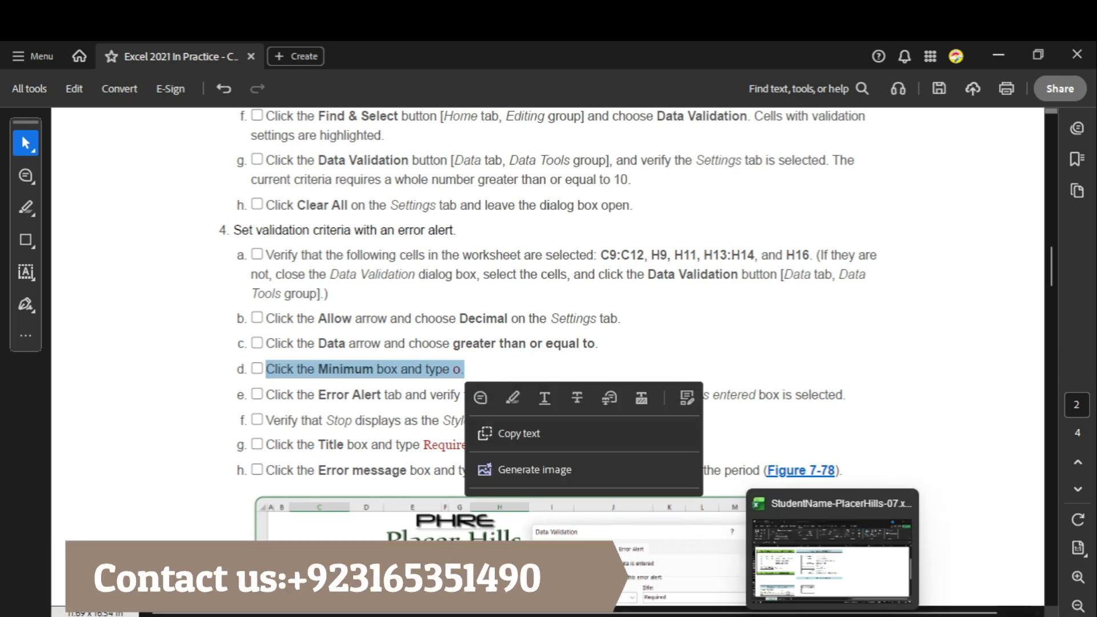
click(832, 551)
click(652, 391)
text(0)
Step: Check step 4e in the PDF, then display Excel's Error Alert settings and choose the Stop style
click(831, 551)
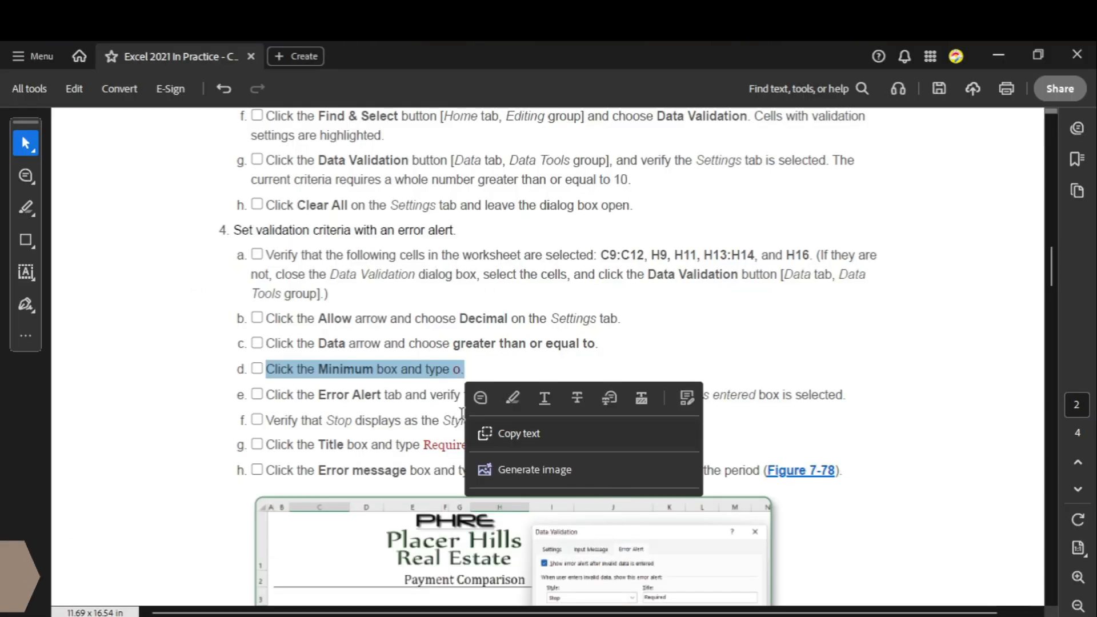
click(462, 412)
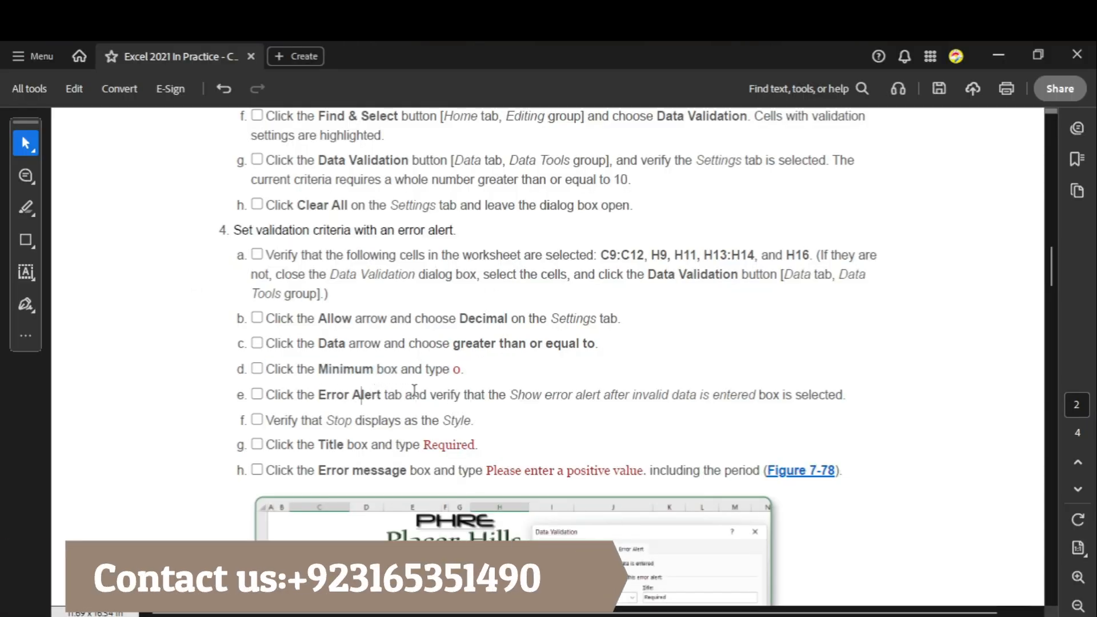
mouse_move(832, 614)
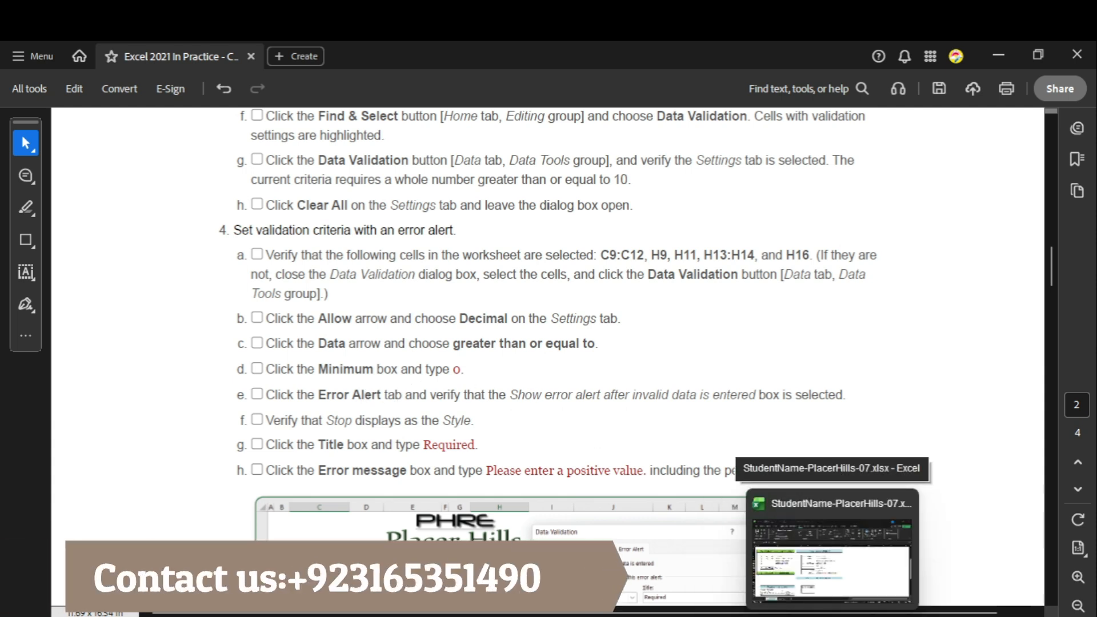
click(831, 557)
click(733, 275)
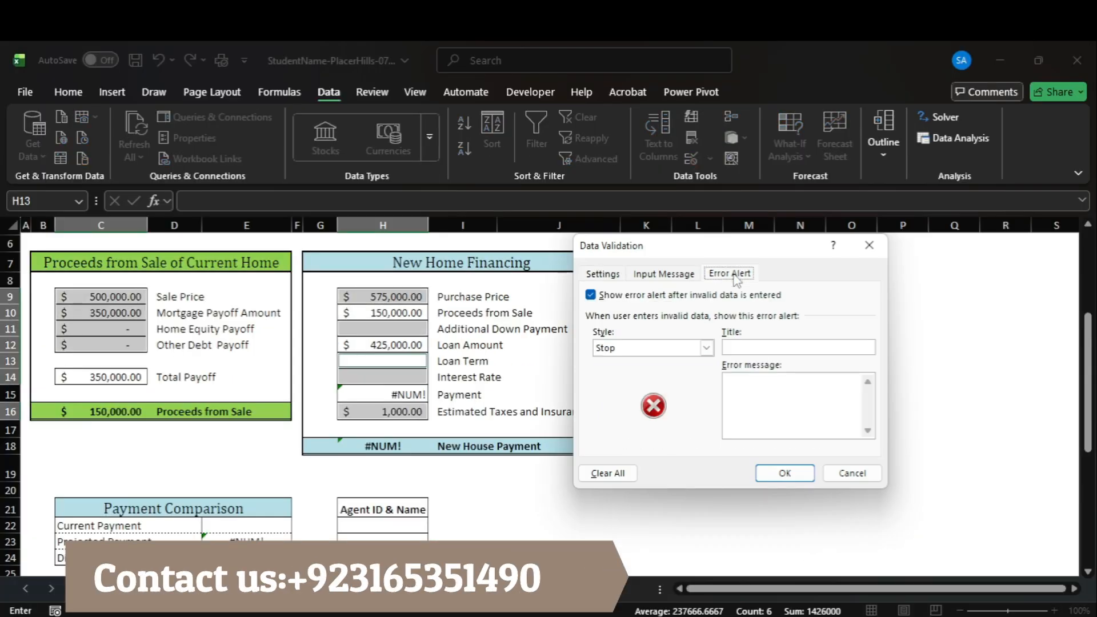
click(707, 348)
click(671, 363)
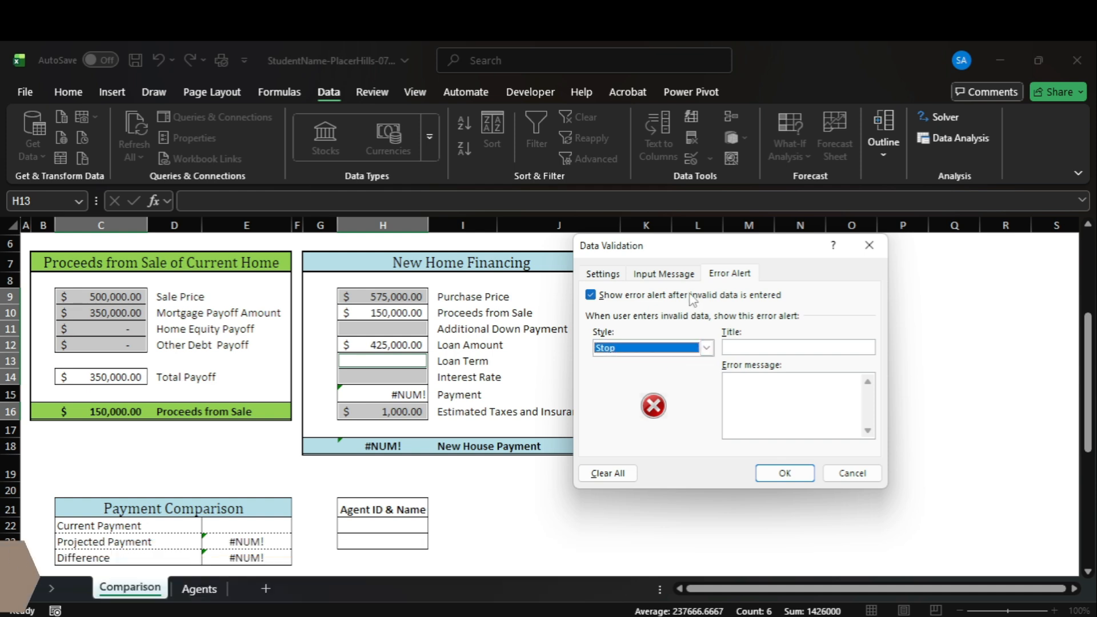
Step: Verify the error alert checkbox and the Stop style in Excel against steps 4e and 4f of the PDF
click(829, 549)
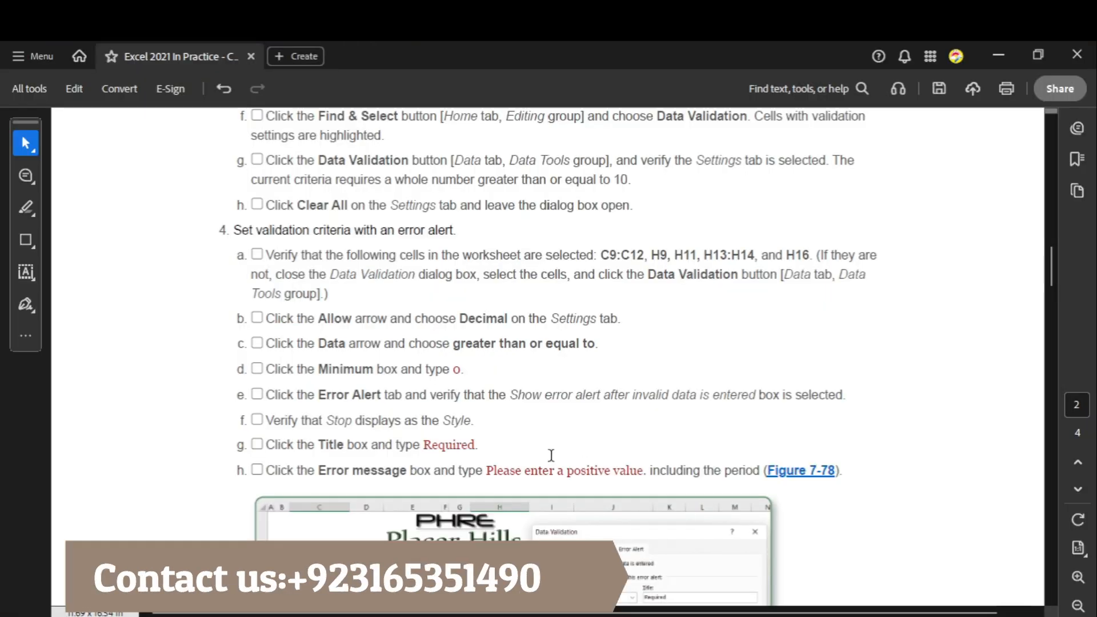
click(814, 571)
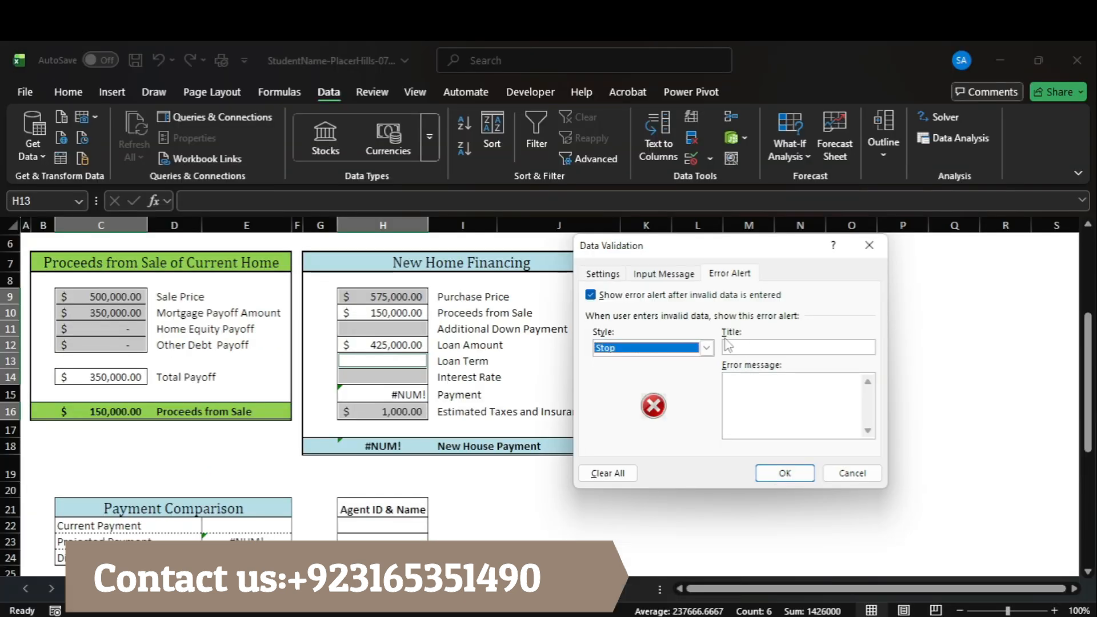
click(706, 348)
click(635, 362)
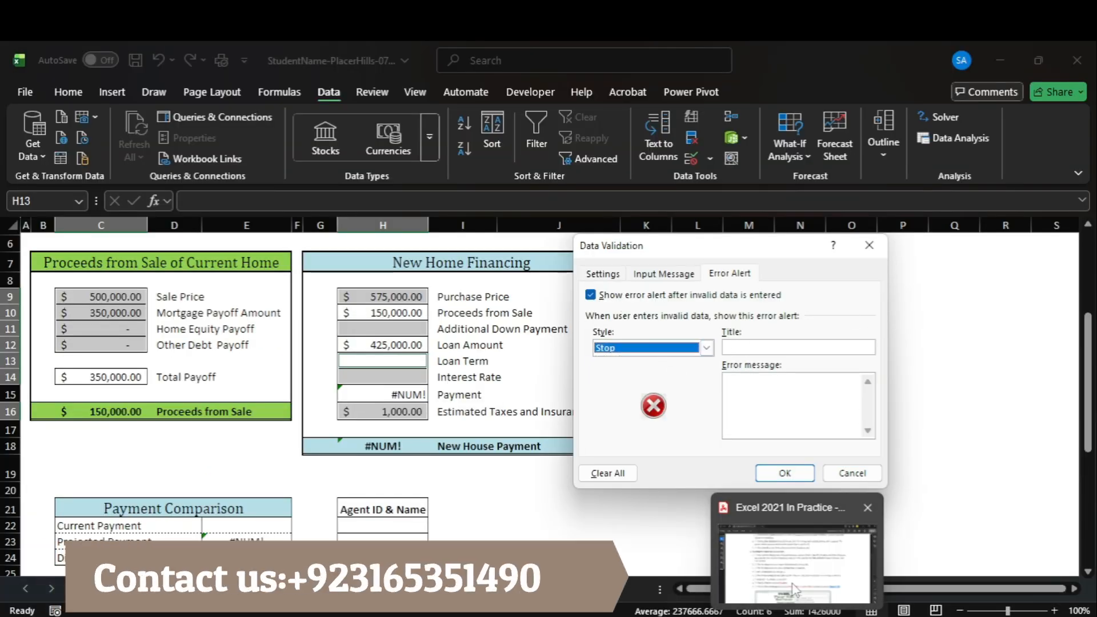
click(800, 583)
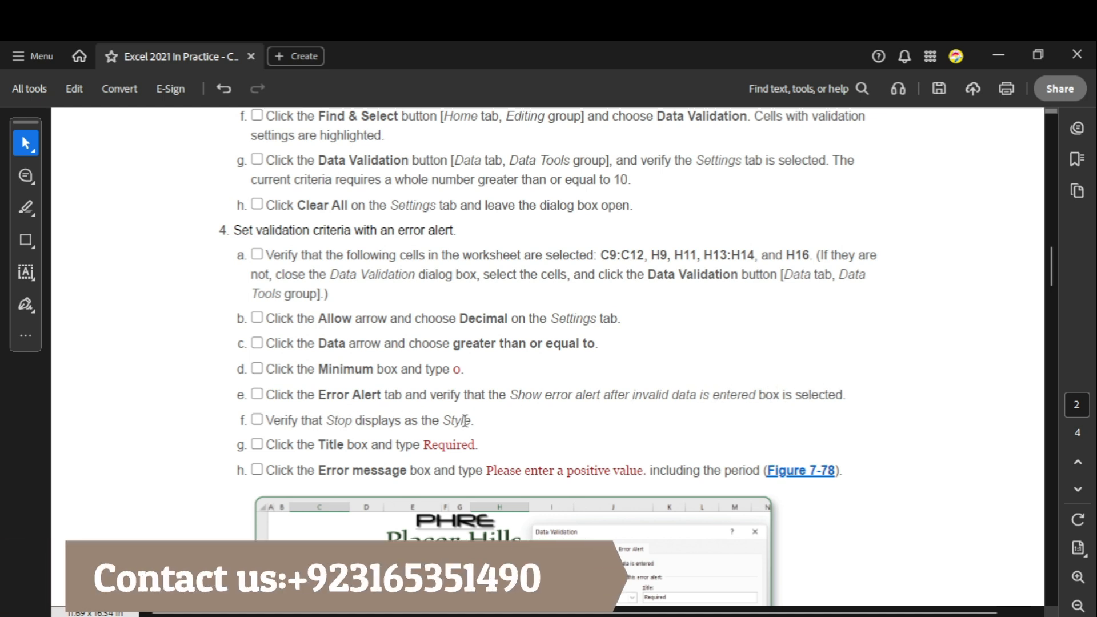
click(834, 548)
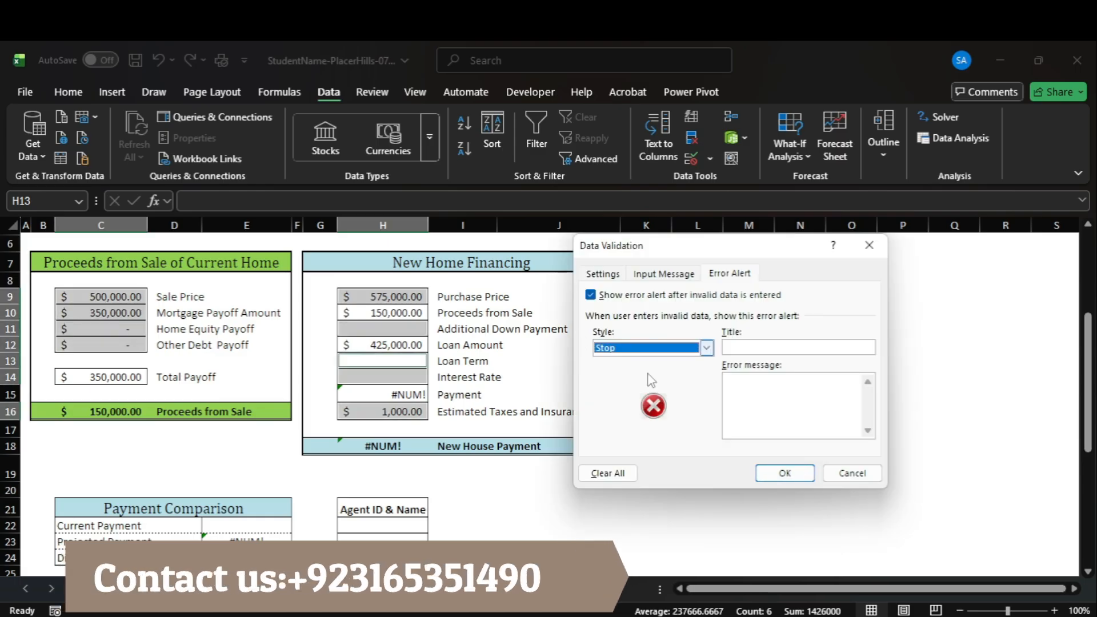
Step: Copy the title from step 4g of the PDF and enter "Required" as the error alert title in Excel
click(797, 577)
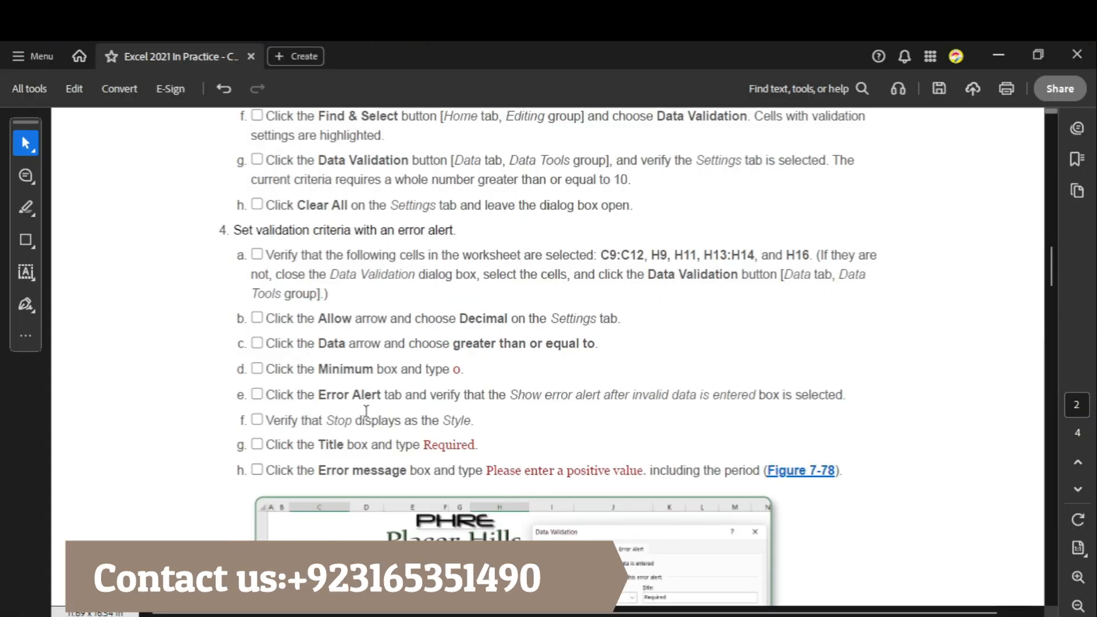
double_click(450, 445)
key(ctrl+c)
mouse_move(832, 616)
click(830, 558)
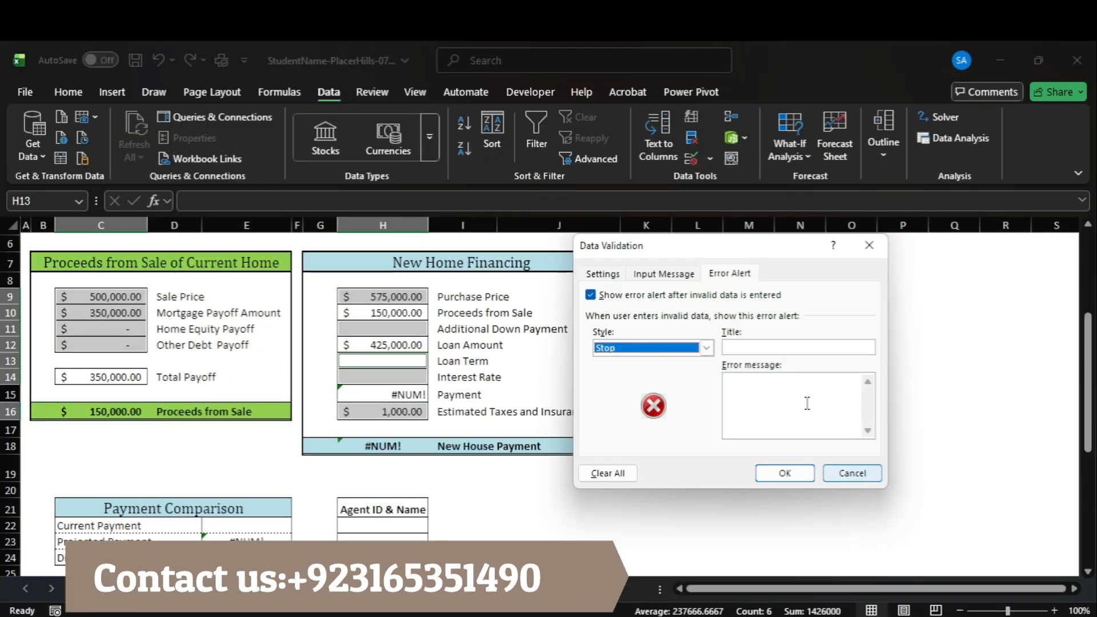
click(783, 347)
Step: Copy the message from step 4h of the PDF and enter "Please enter a positive value." as Excel's error message
mouse_move(795, 612)
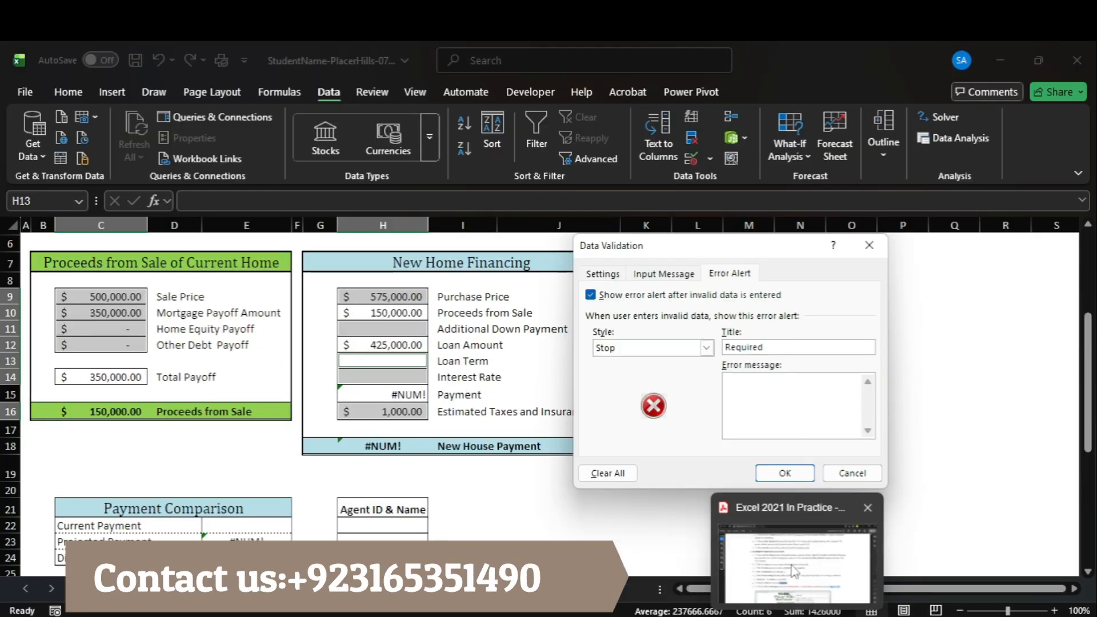
click(800, 548)
scroll(540, 399, down, 2)
drag(486, 393, 645, 391)
key(ctrl+c)
mouse_move(857, 613)
click(846, 551)
click(793, 406)
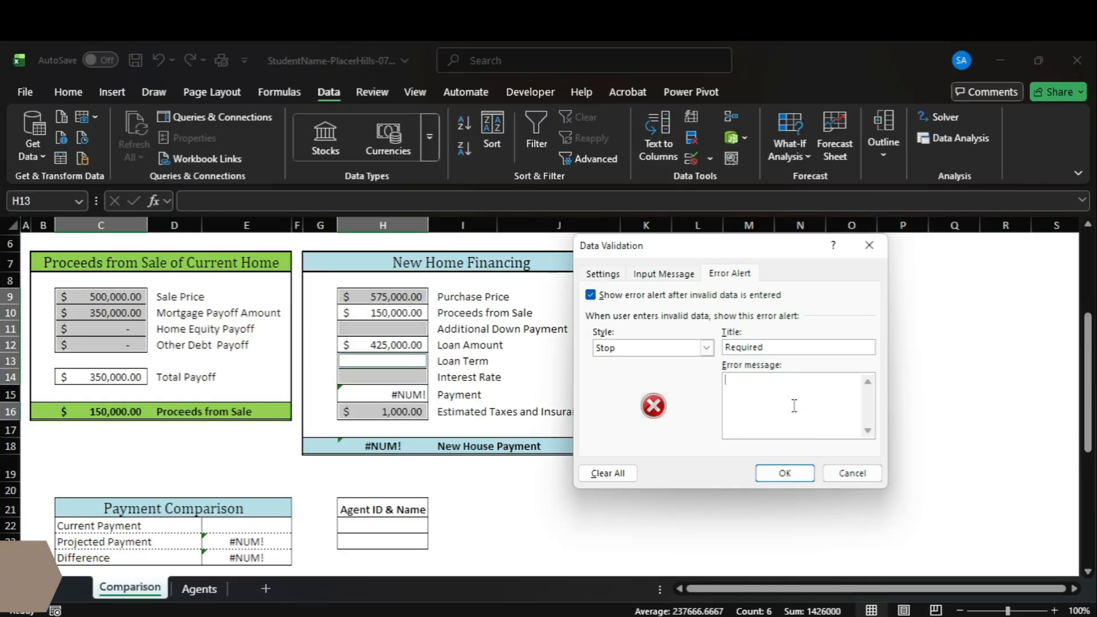
key(ctrl+v)
Step: Compare the error alert with Figure 7-78 and step 4i in the PDF, and apply the data validation in Excel
mouse_move(794, 611)
click(800, 549)
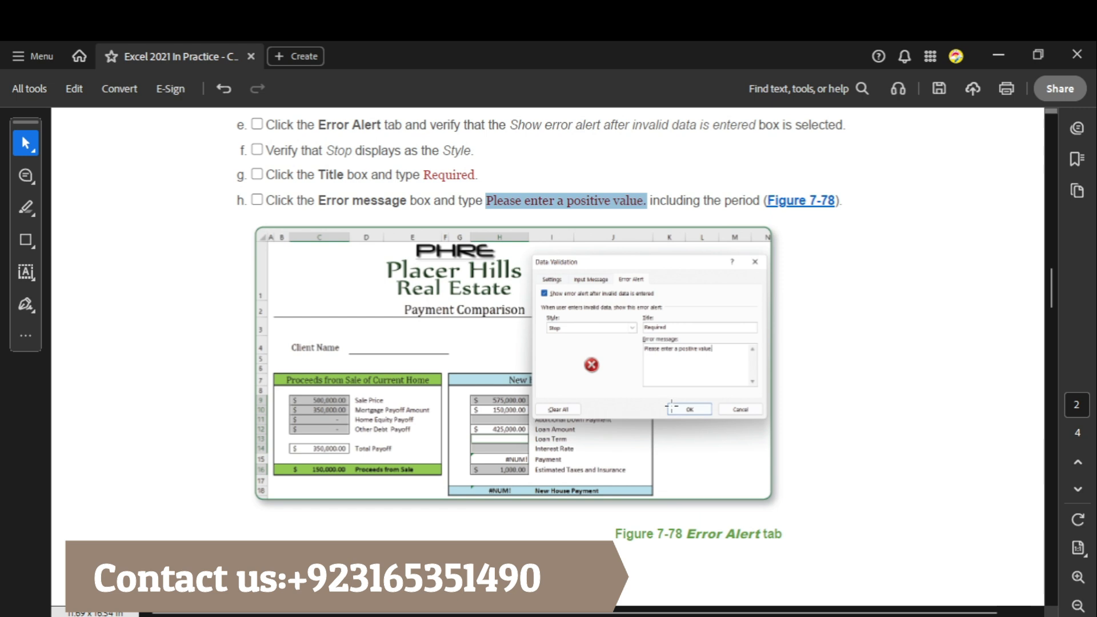
scroll(503, 329, down, 5)
mouse_move(857, 612)
click(846, 532)
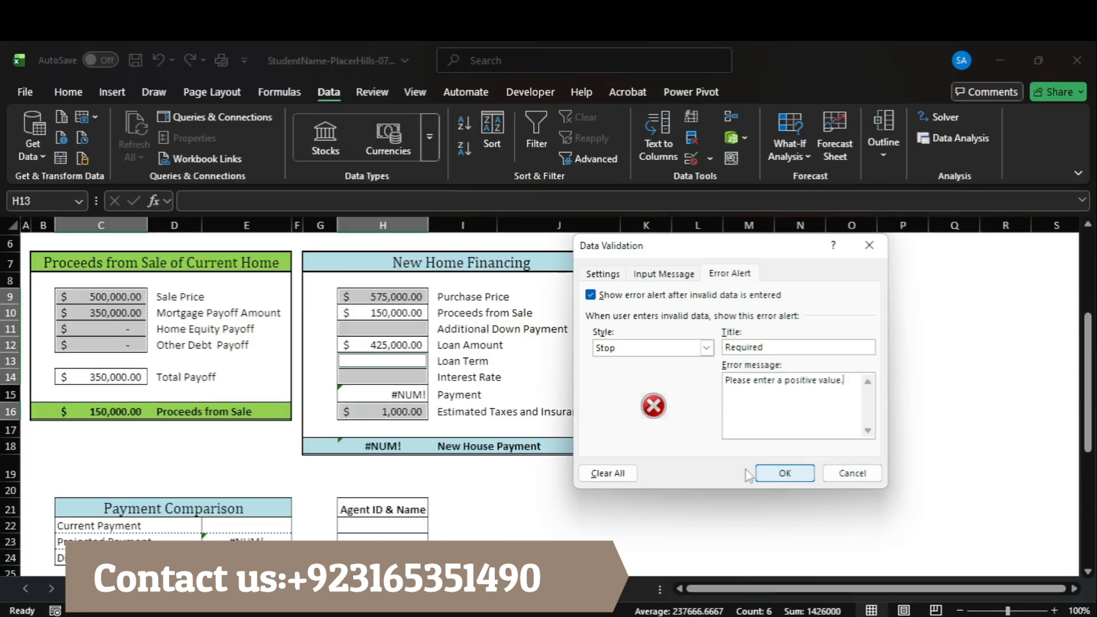
click(784, 474)
Step: Switch to the PDF, read step 5a about displaying the Developer tab, and return to Excel
click(811, 548)
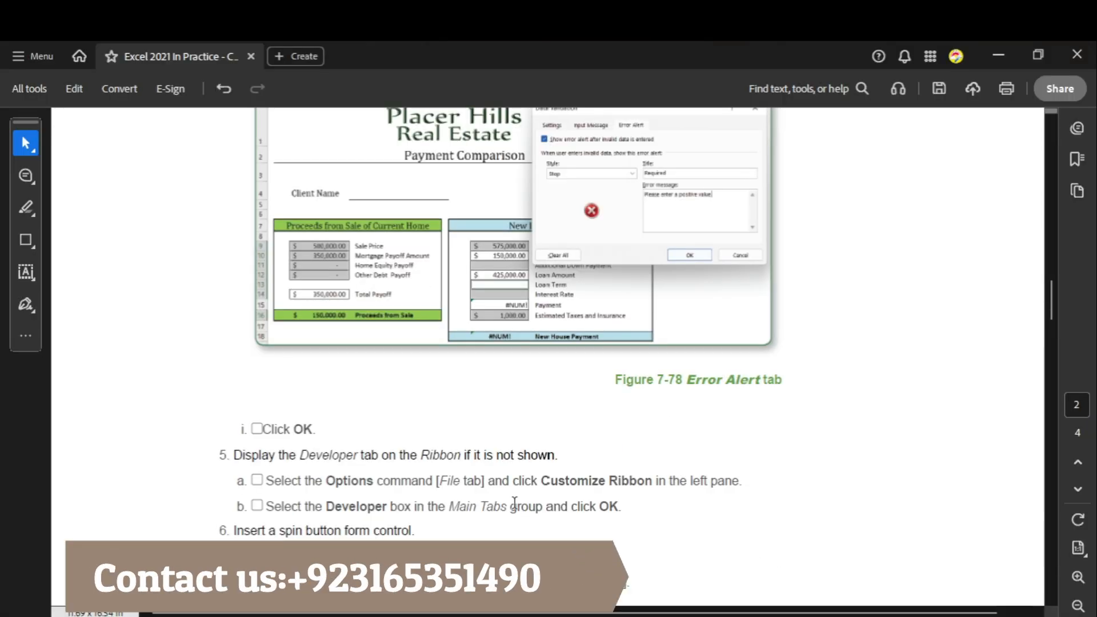
scroll(522, 508, down, 5)
drag(271, 299, 525, 299)
mouse_move(828, 611)
click(832, 543)
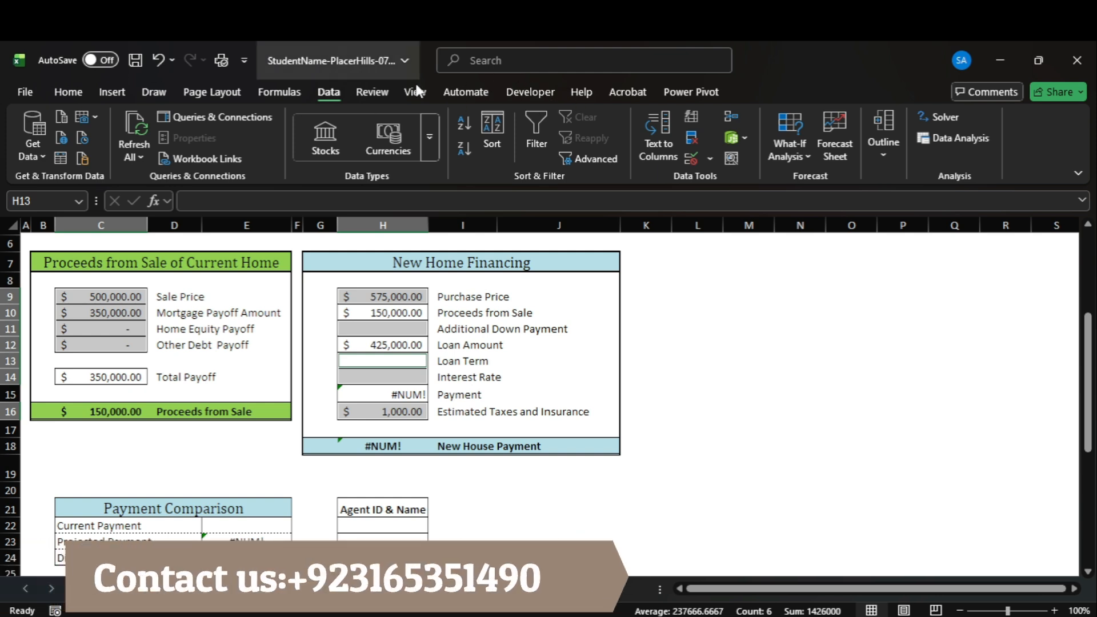
click(25, 93)
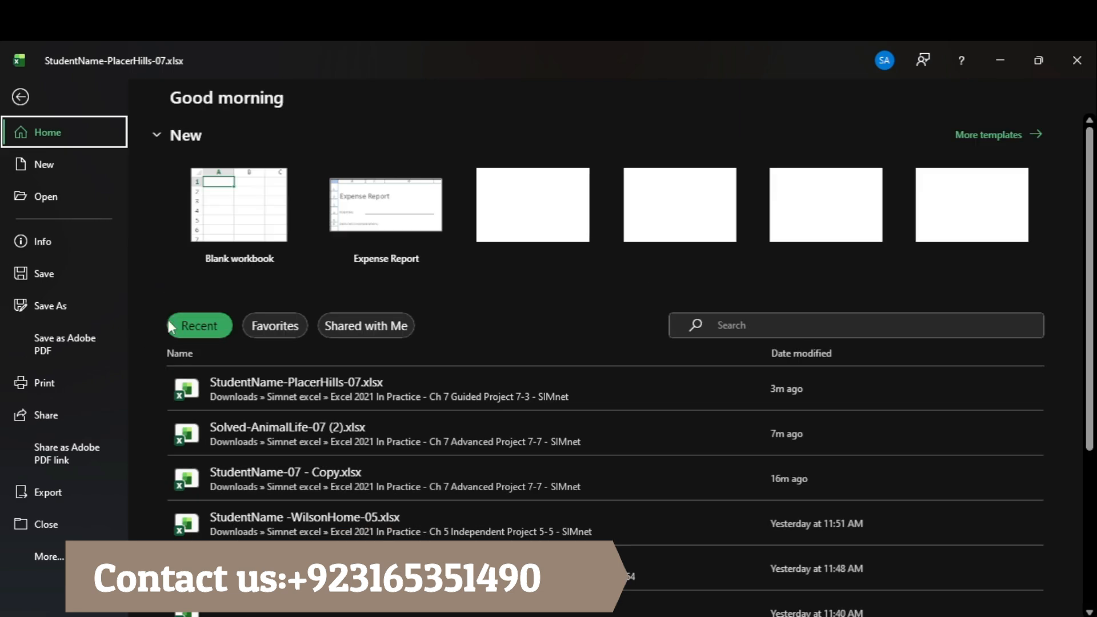
scroll(140, 444, down, 1)
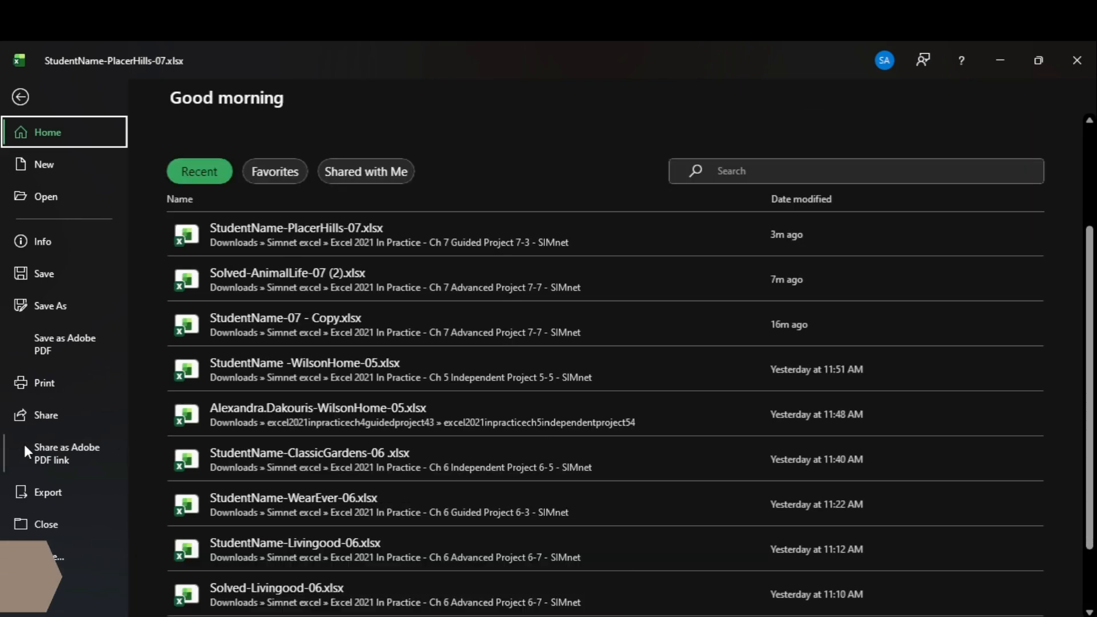
scroll(67, 198, down, 1)
click(23, 91)
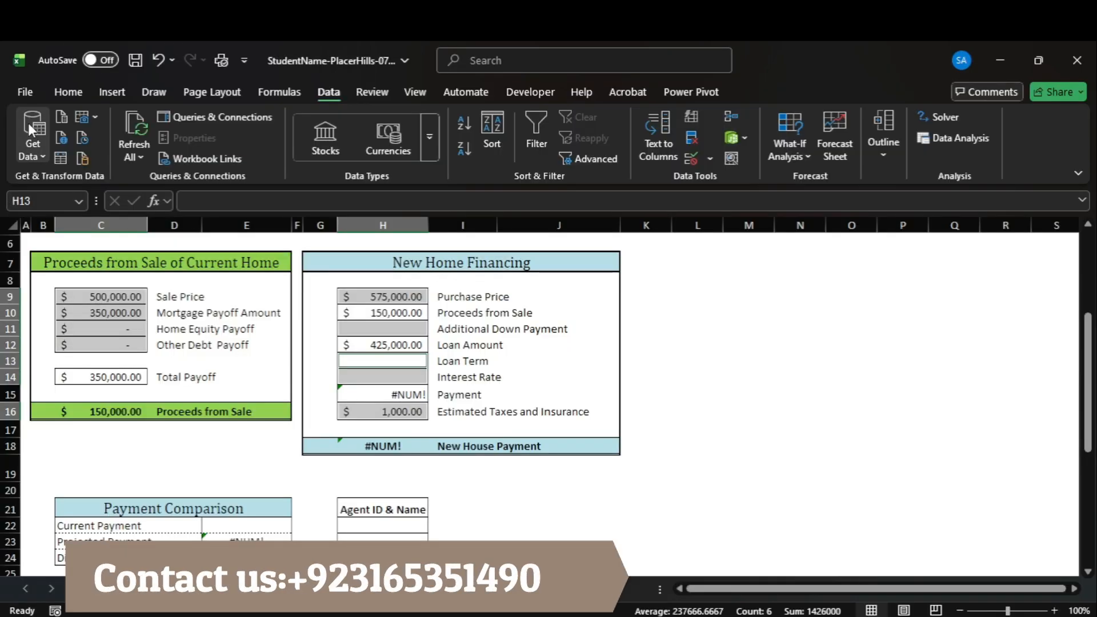
Step: Enable Developer among the Main Tabs in the Customize Ribbon settings of Excel Options and apply the options
click(25, 92)
click(49, 555)
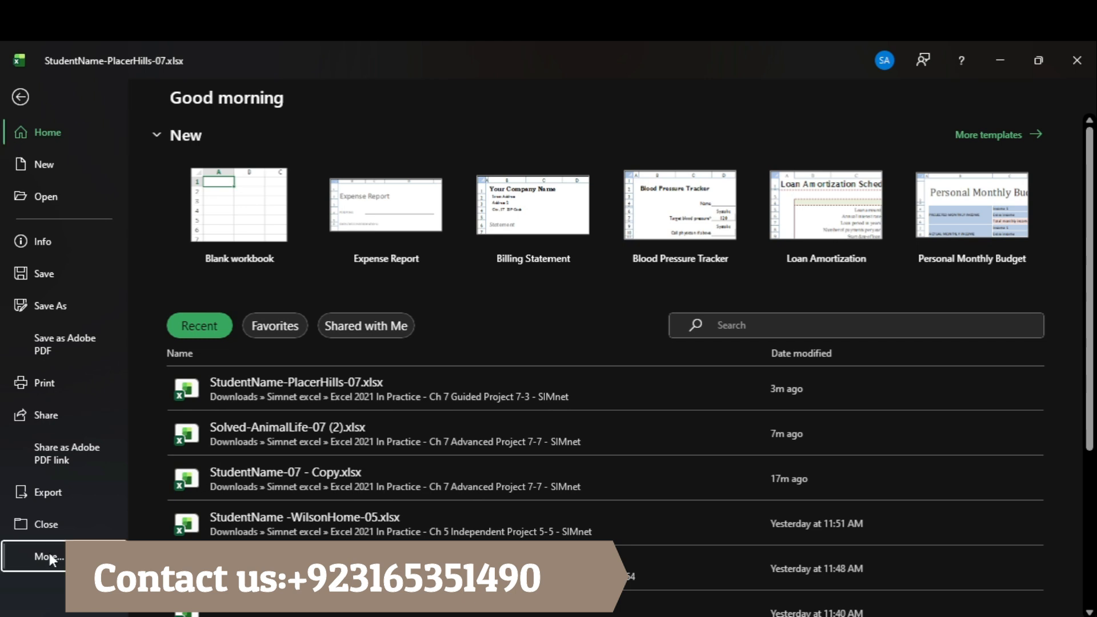
click(172, 589)
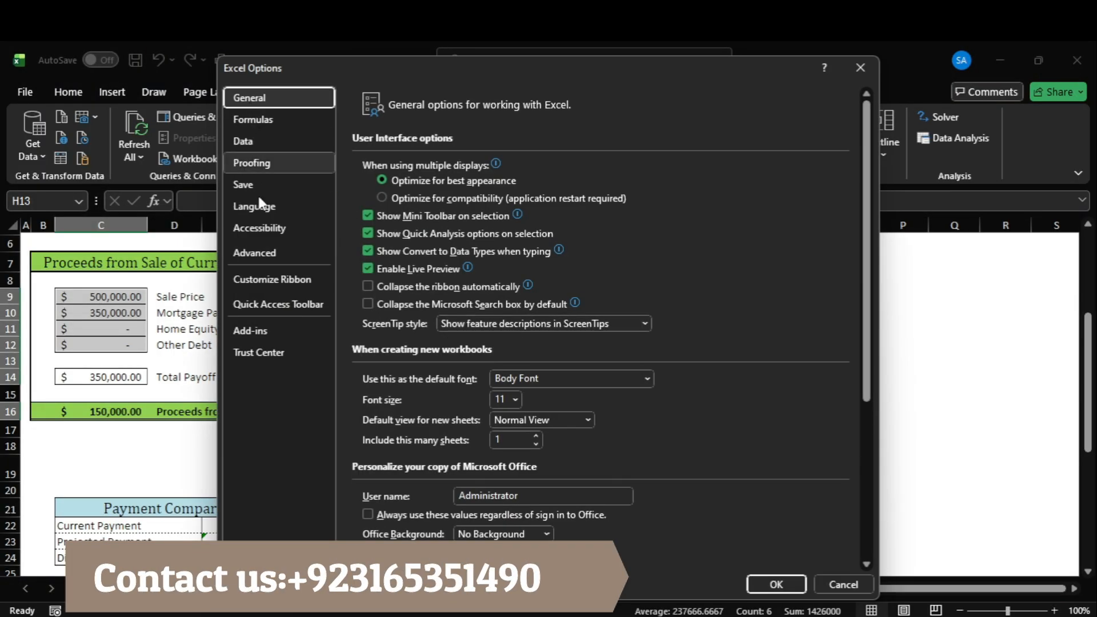
click(288, 280)
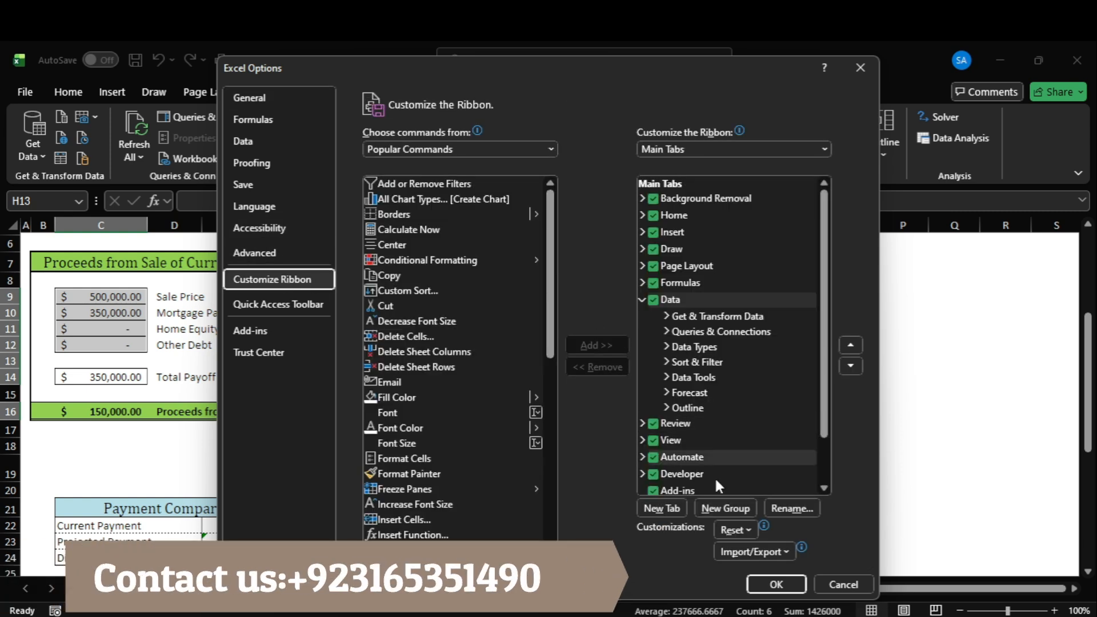
click(655, 475)
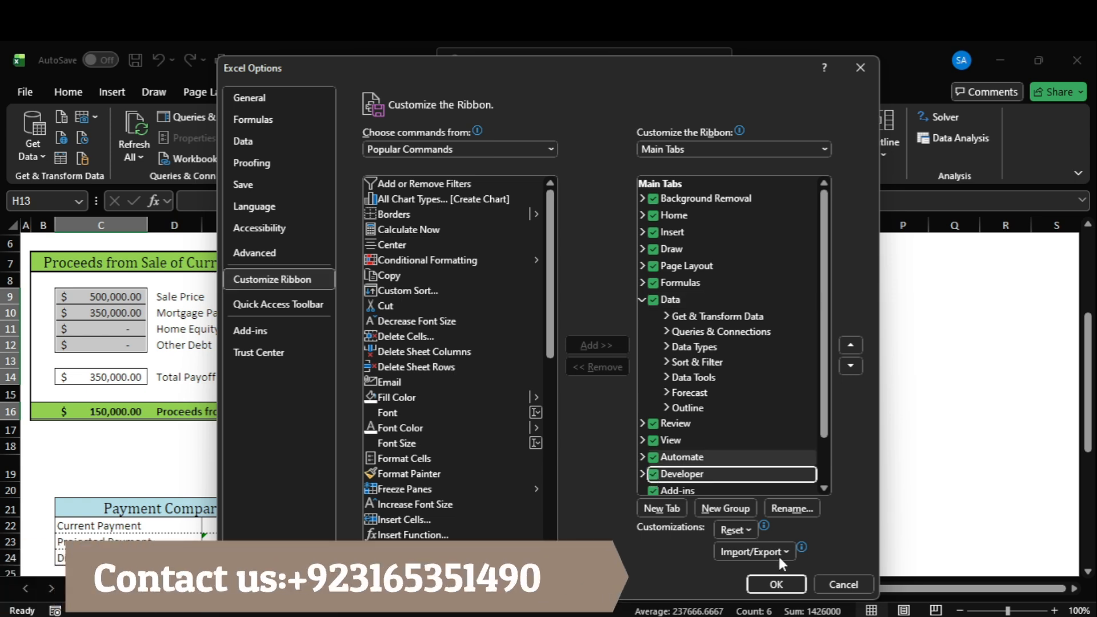
click(776, 584)
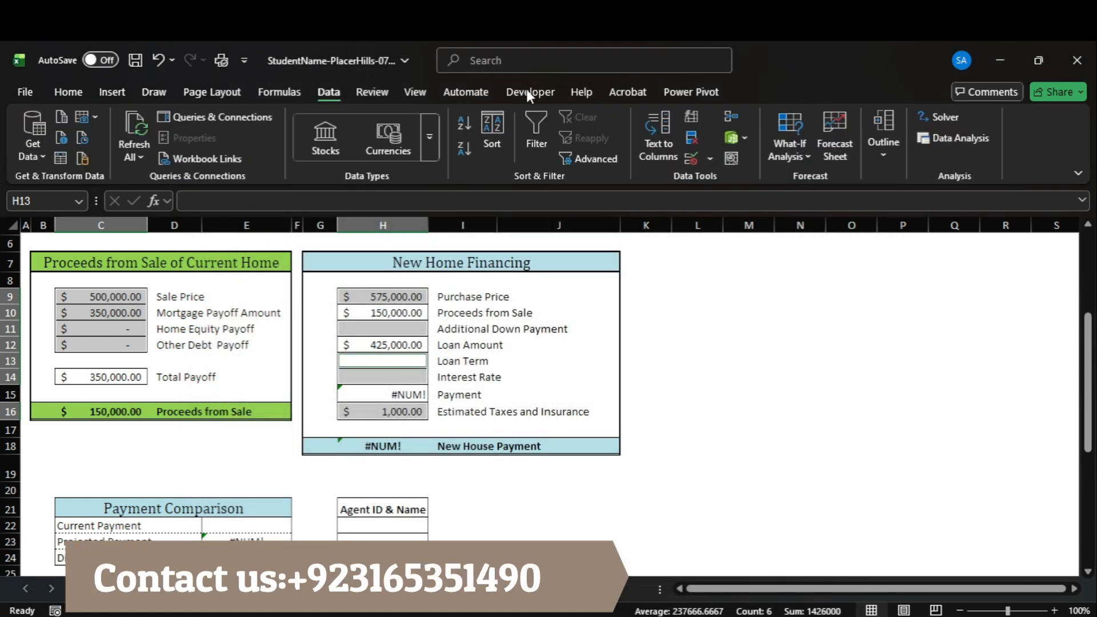
Step: Switch to the PDF, review steps 5a and 5b, and look over step 6 with Figure 7-79
mouse_move(798, 616)
click(789, 581)
click(296, 323)
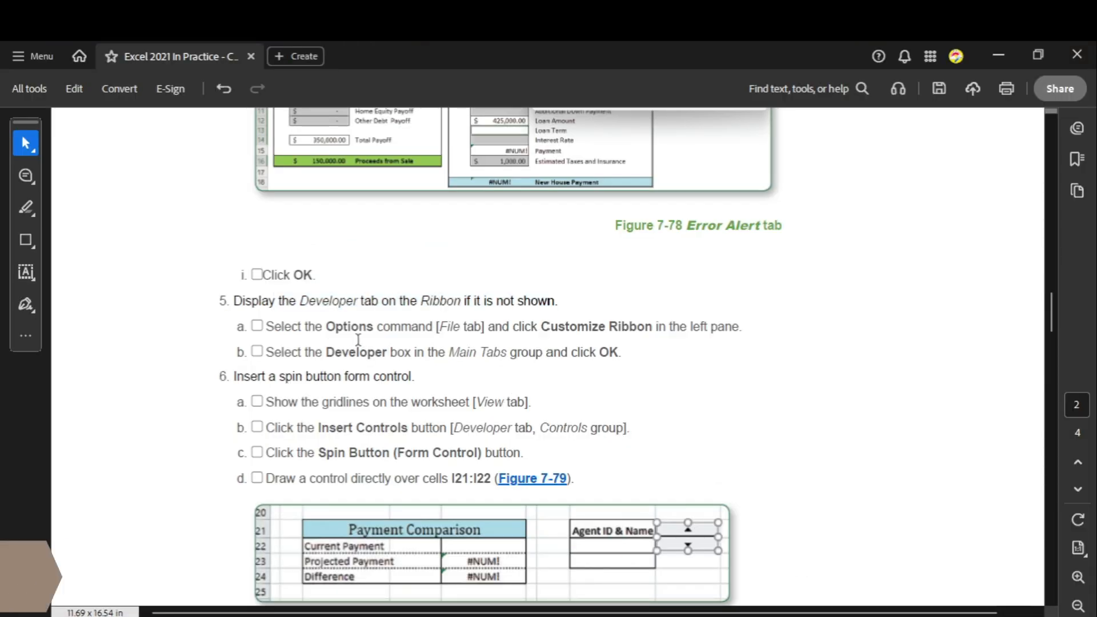
scroll(365, 313, down, 1)
drag(268, 287, 631, 318)
click(631, 317)
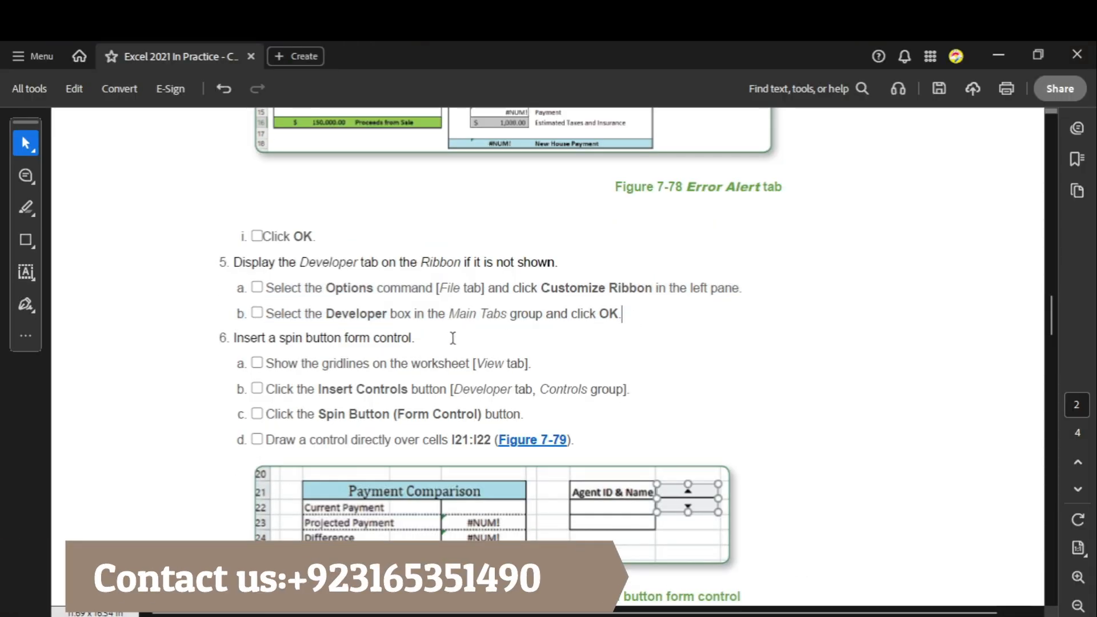
scroll(453, 339, down, 6)
scroll(289, 217, up, 4)
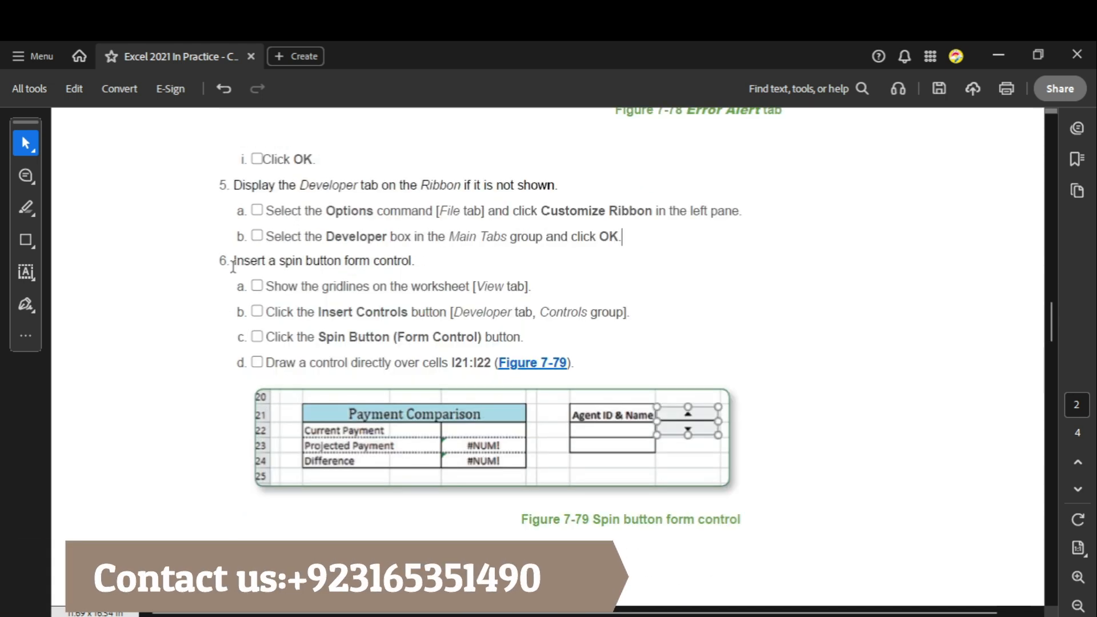
Step: Read step 6a in the PDF and show the gridlines on the Comparison worksheet in Excel
drag(233, 264, 412, 264)
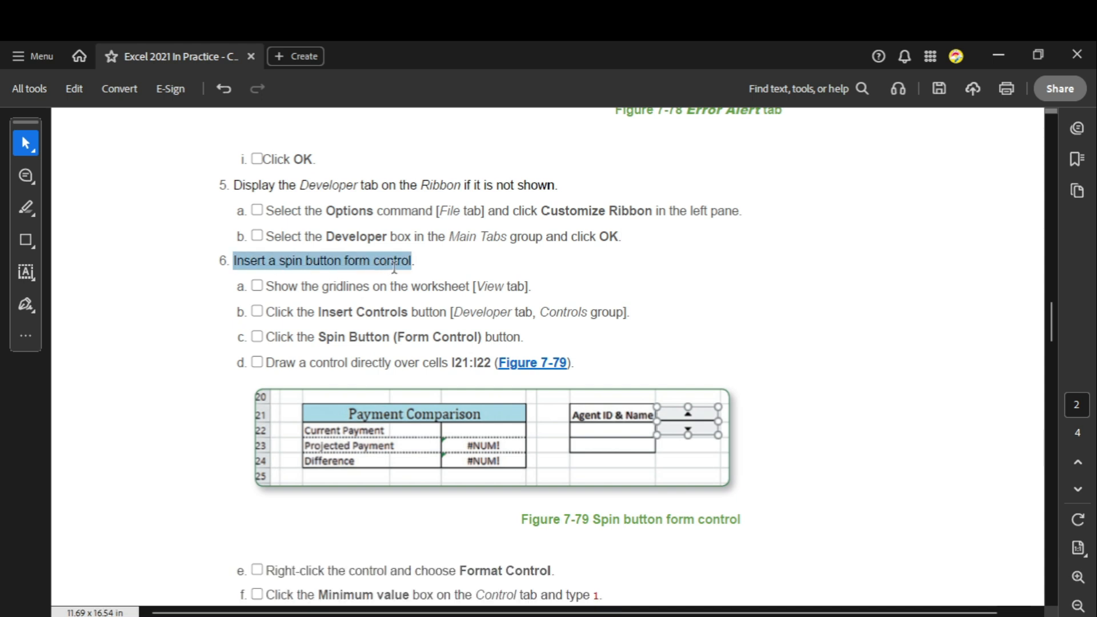
click(329, 284)
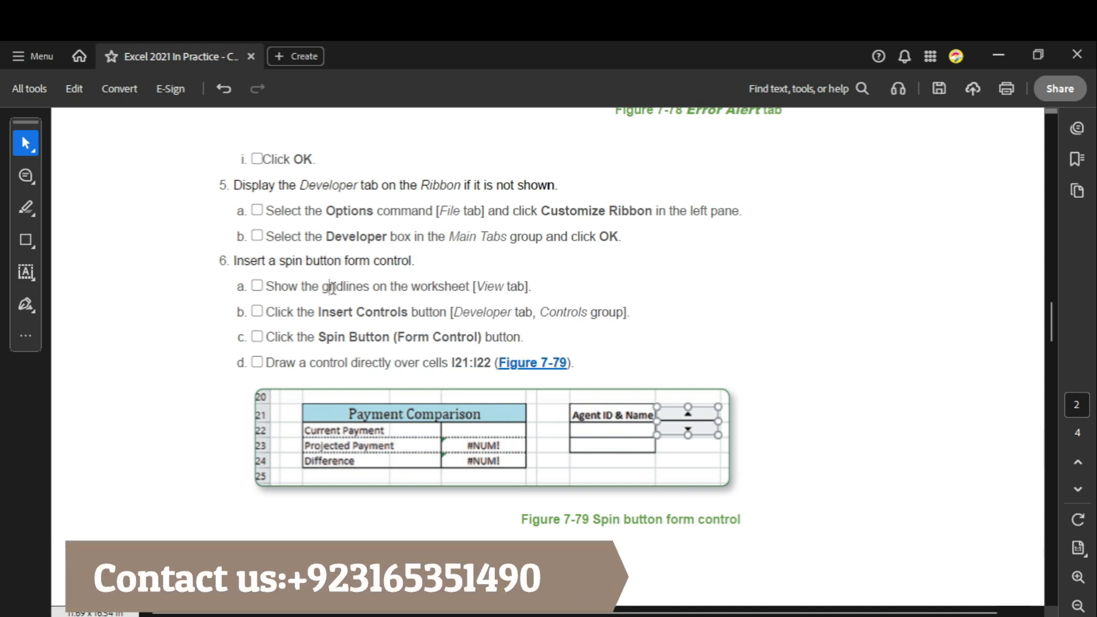
drag(278, 286, 529, 286)
mouse_move(832, 615)
click(832, 548)
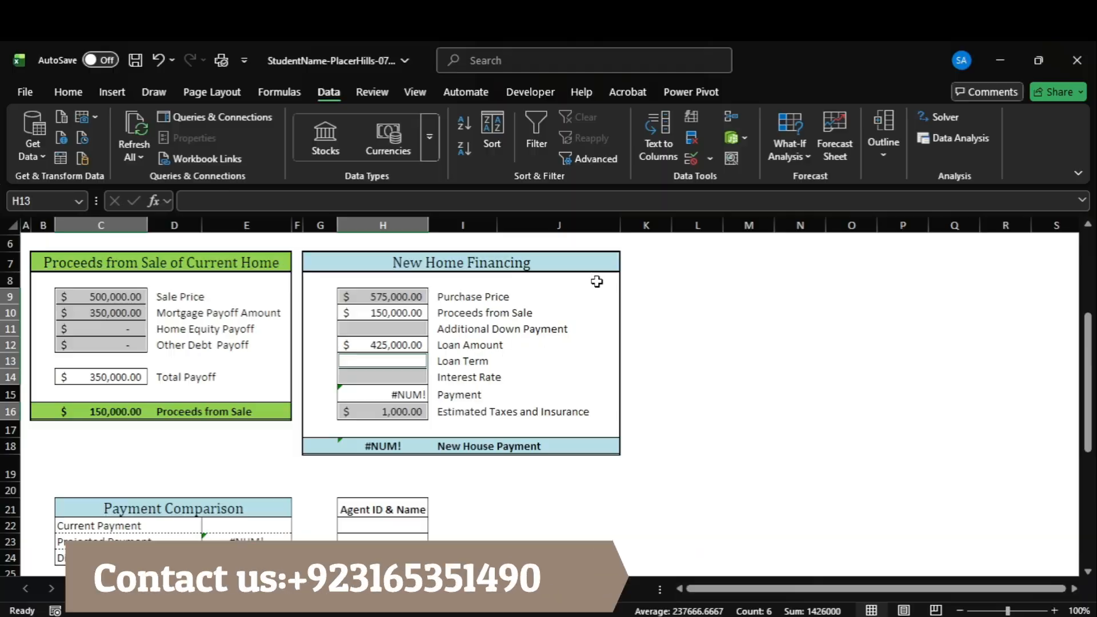
click(415, 97)
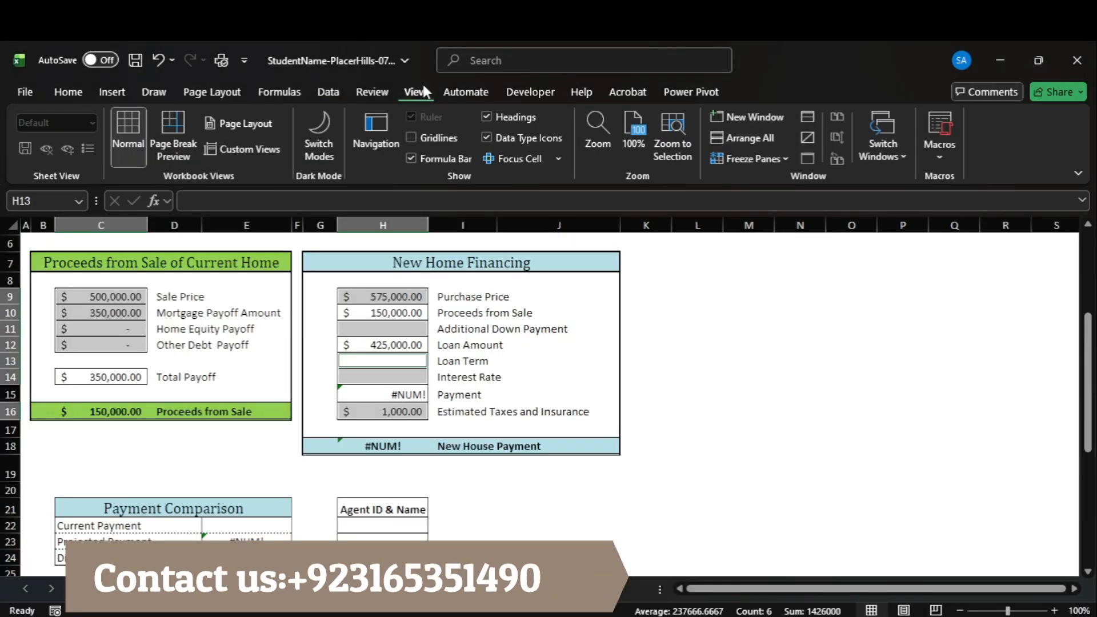
click(445, 138)
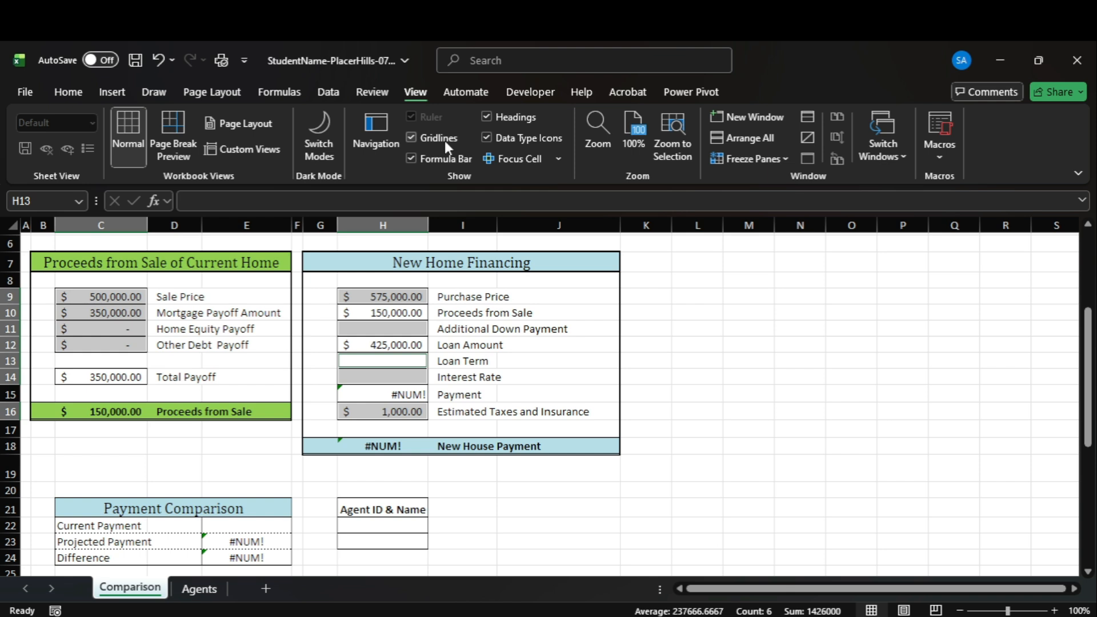
Step: Read step 6b in the PDF and choose the Spin Button form control for insertion in Excel
mouse_move(832, 615)
click(832, 543)
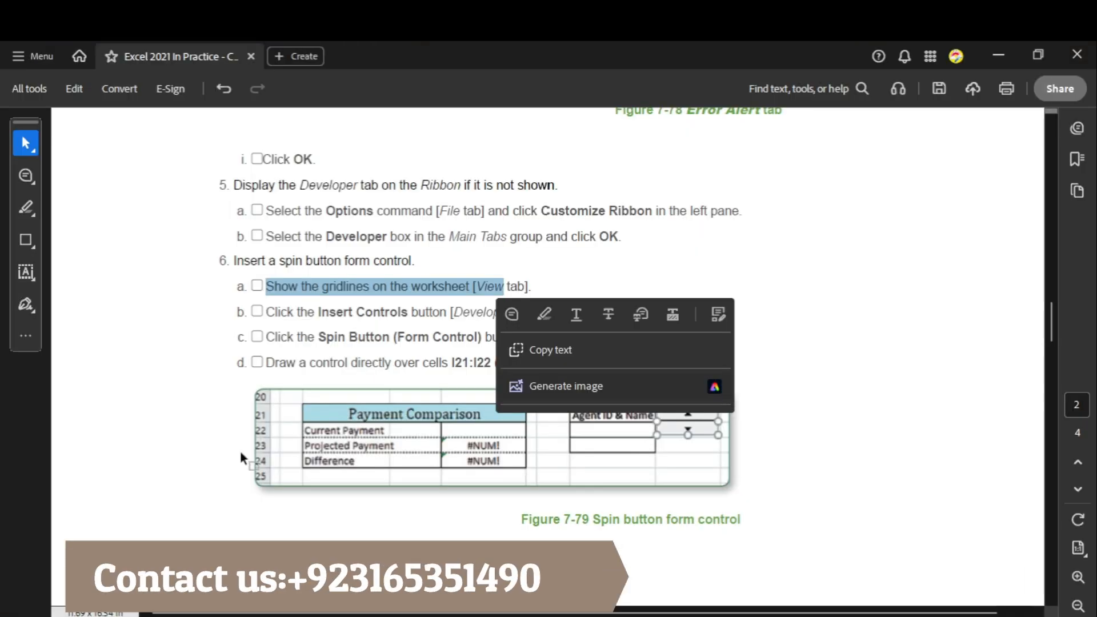
click(322, 334)
drag(267, 312, 446, 312)
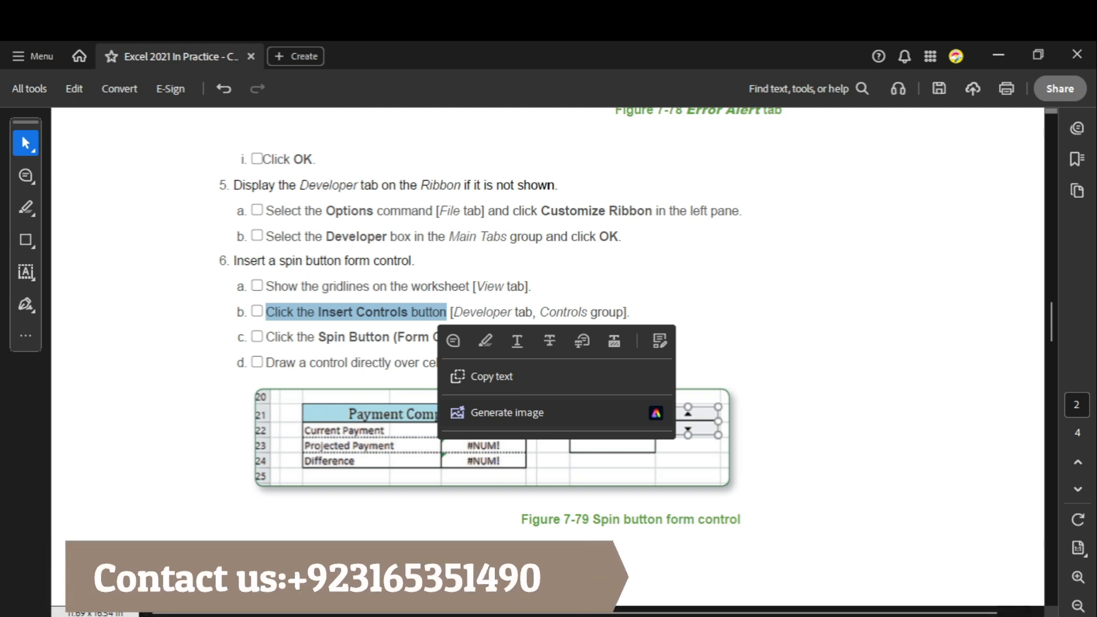
key(alt+Tab)
click(546, 97)
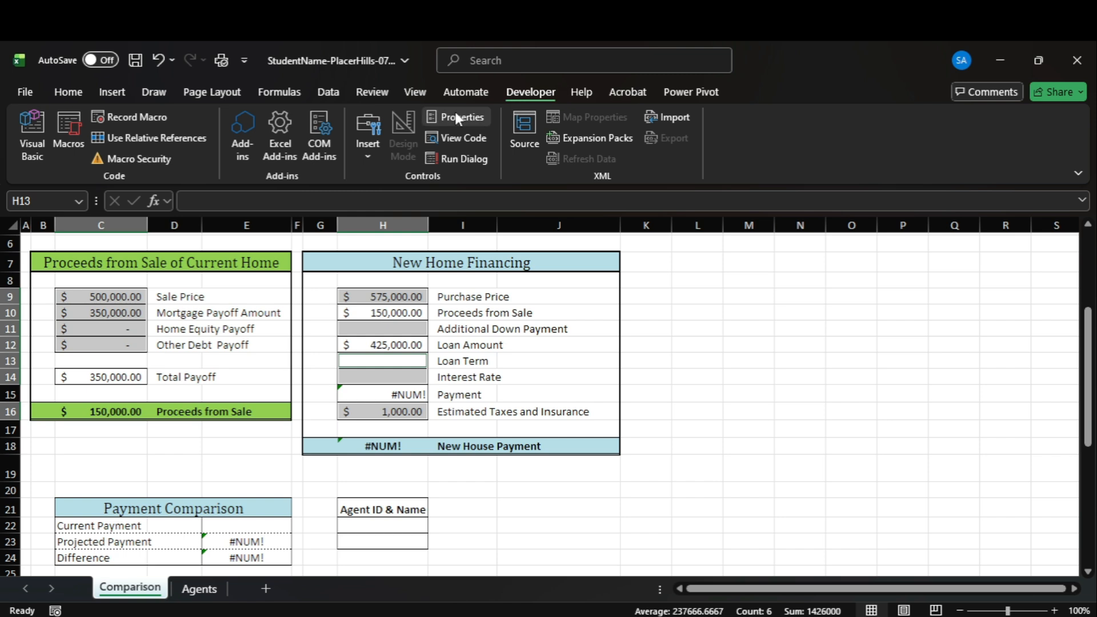
click(368, 150)
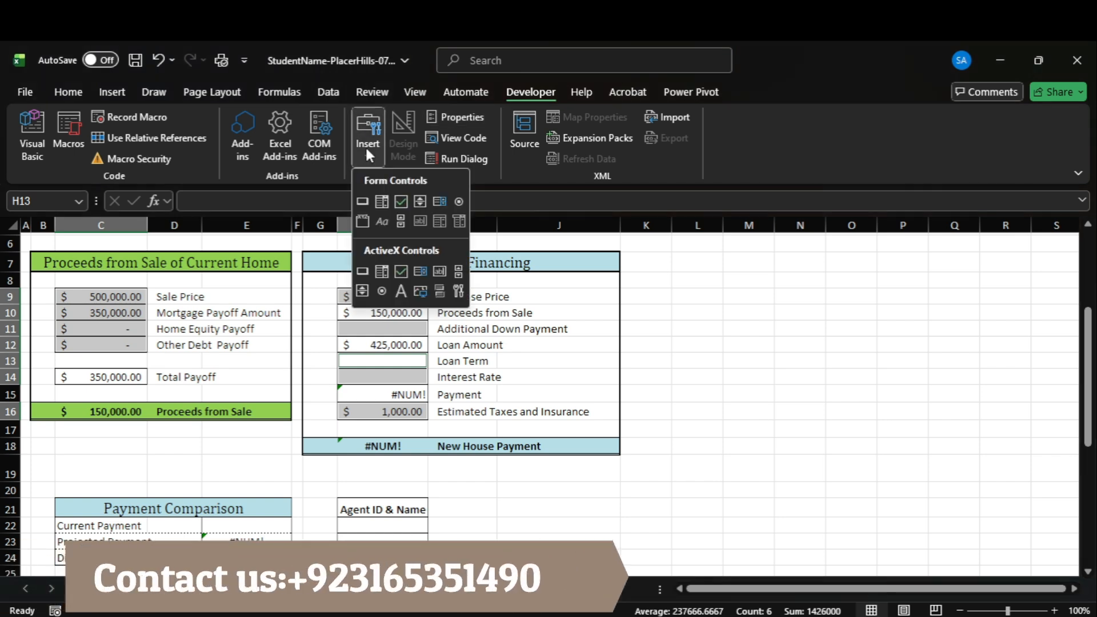
click(420, 202)
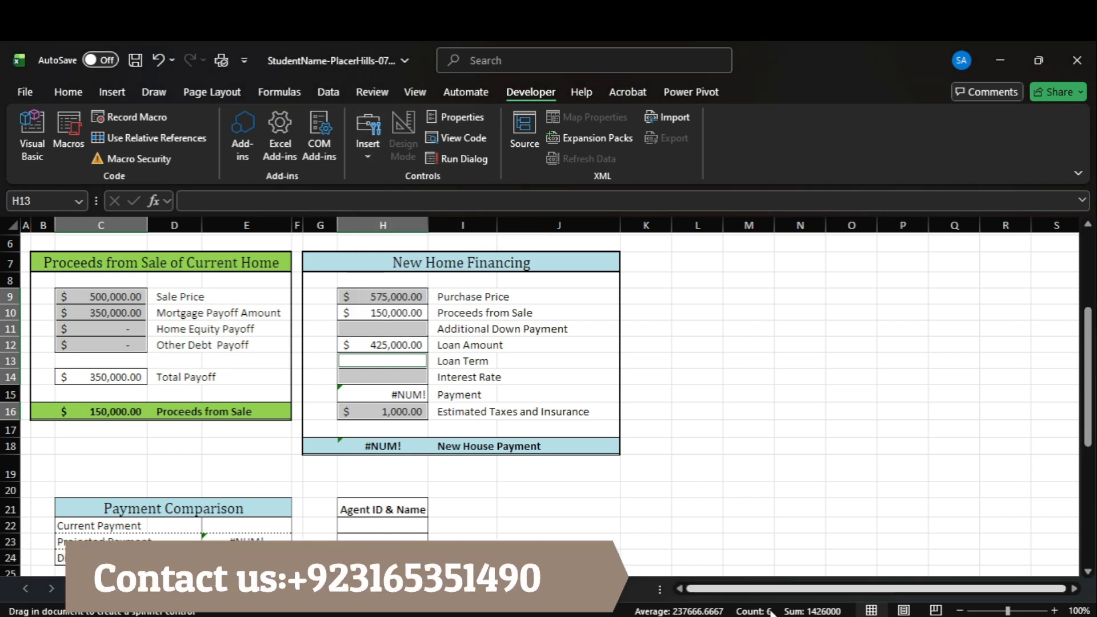
Step: Read steps 6c and 6d in the PDF and draw the spin button directly over cells I21:I22 in Excel
click(791, 614)
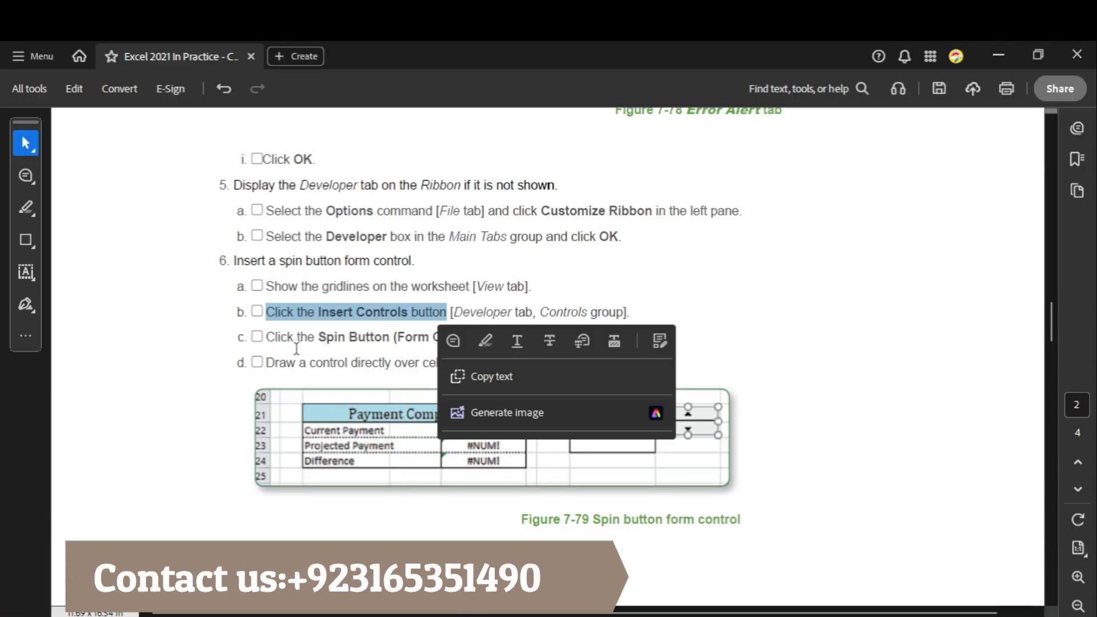
scroll(297, 339, down, 1)
drag(296, 260, 519, 261)
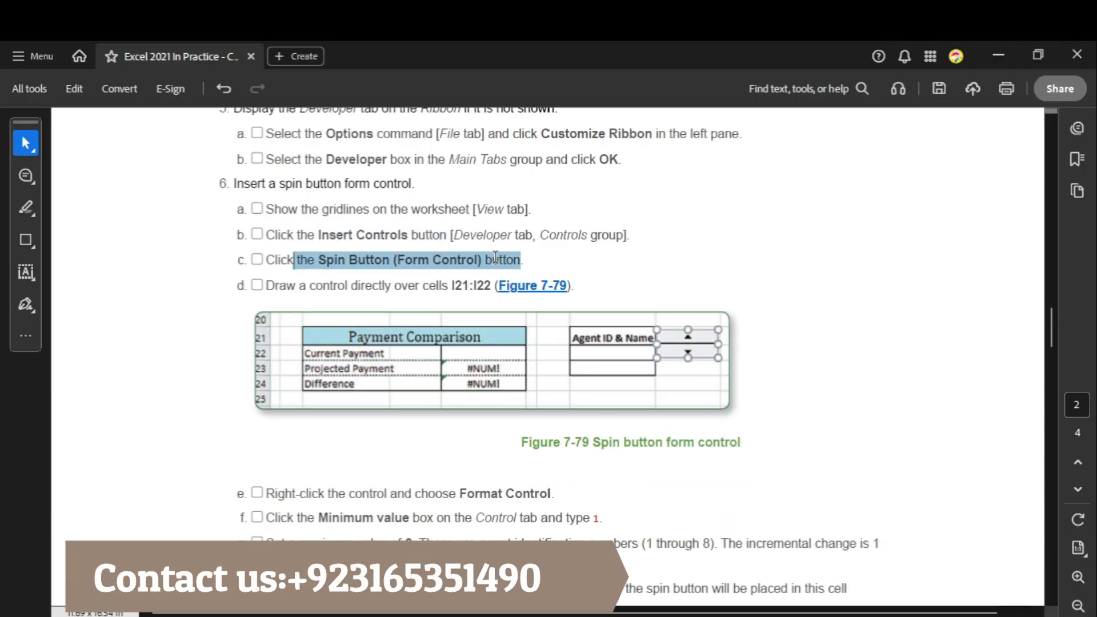
drag(298, 285, 490, 287)
click(387, 297)
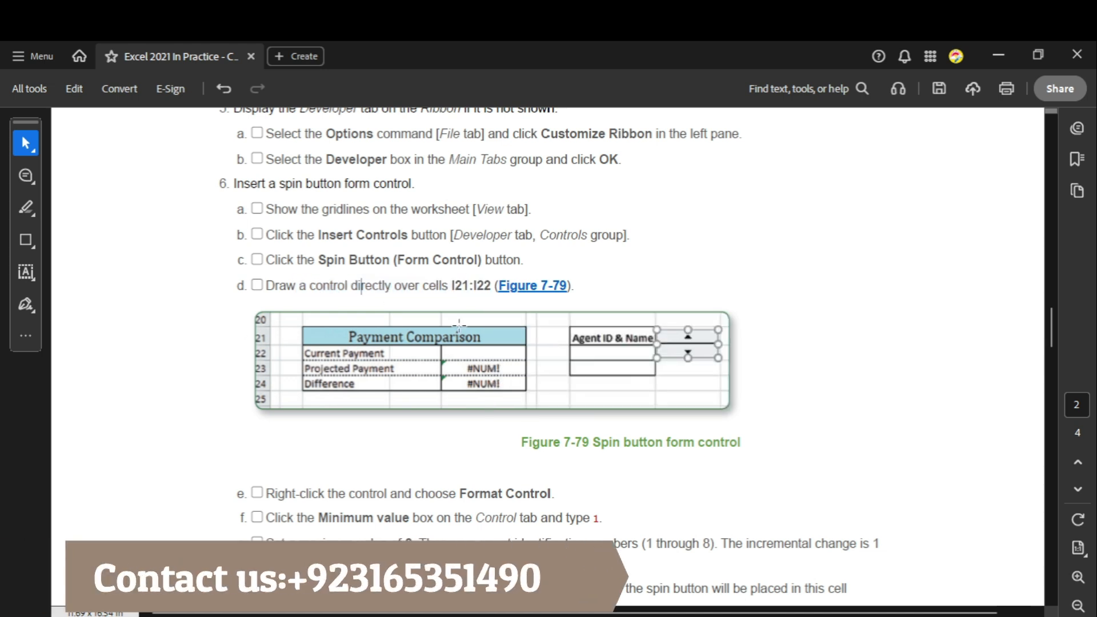
click(832, 616)
scroll(486, 468, down, 3)
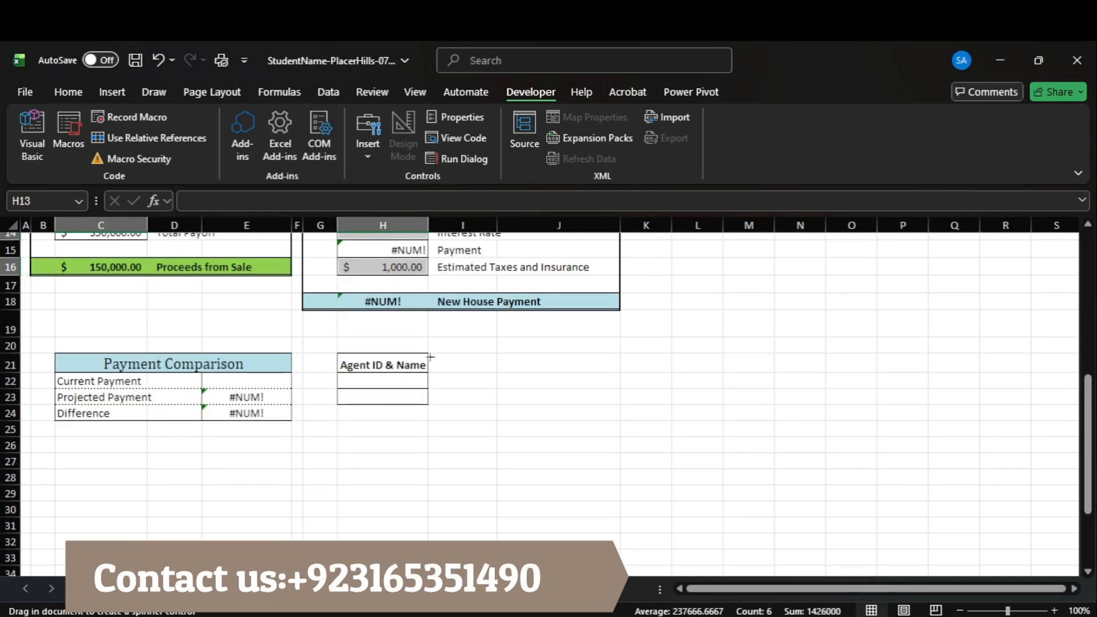
drag(478, 378, 495, 387)
Step: Read step 6e in the PDF and open the Format Control settings of the spin button in Excel
mouse_move(795, 615)
click(792, 591)
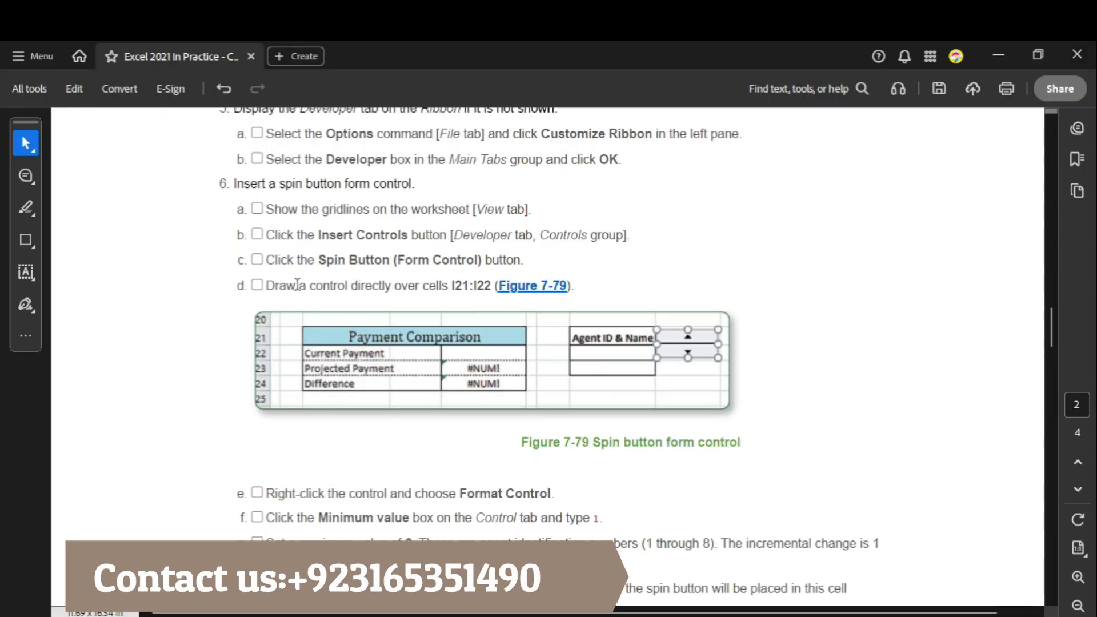
scroll(349, 457, down, 3)
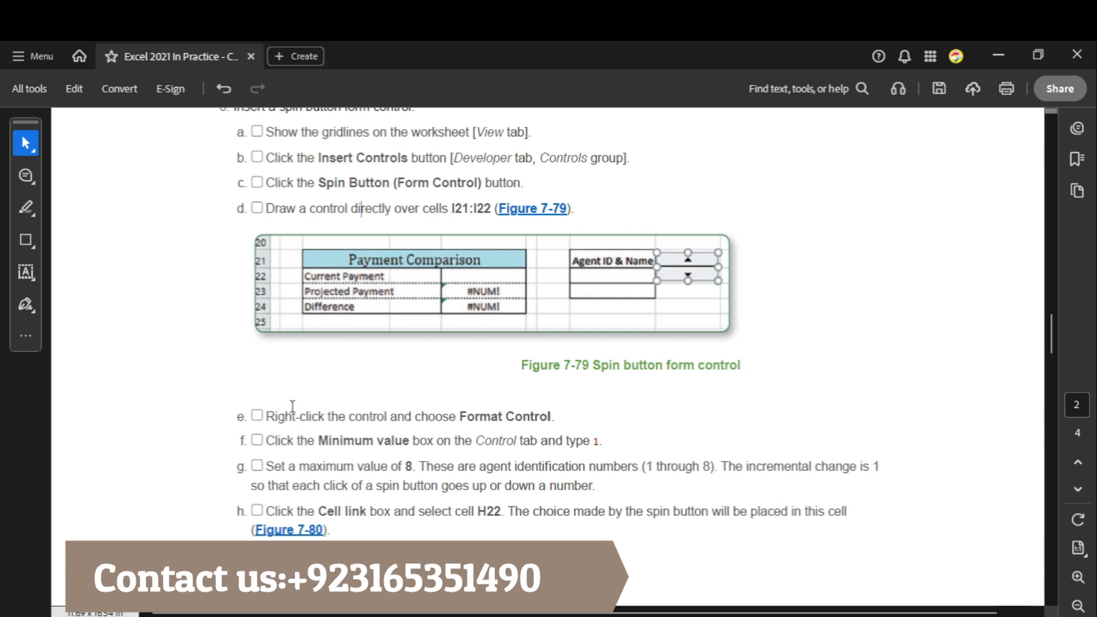
mouse_move(796, 612)
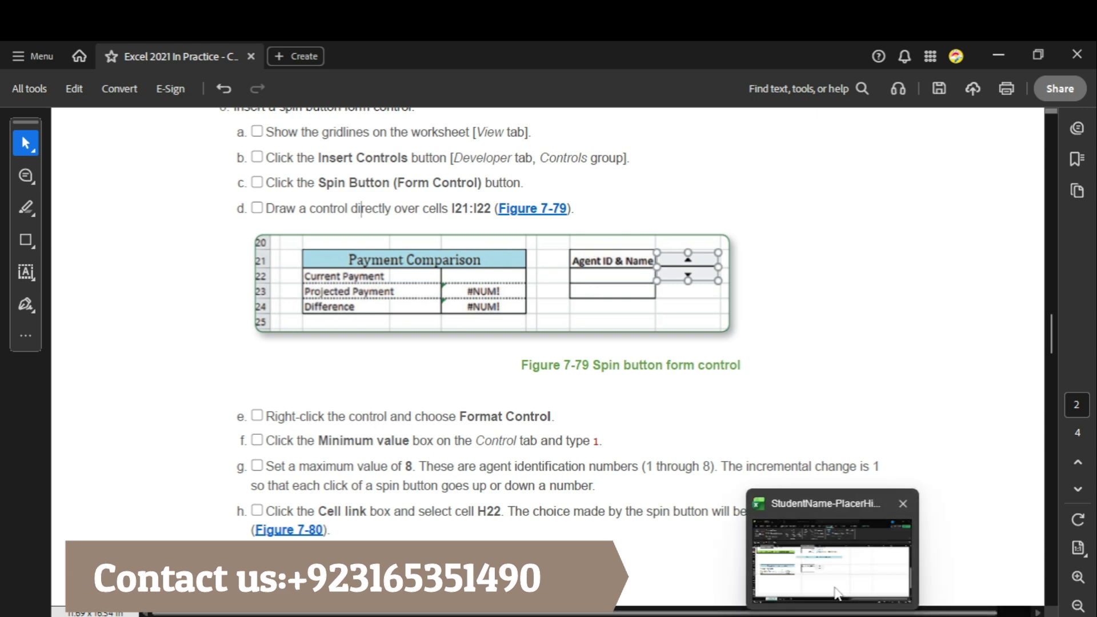
click(834, 532)
right_click(493, 382)
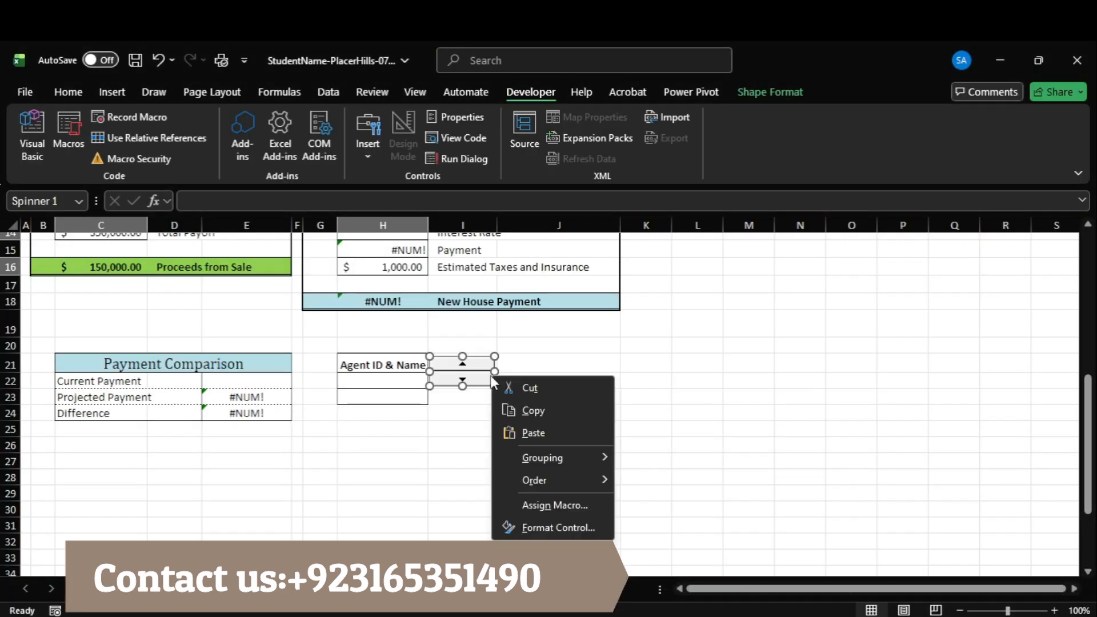
click(575, 525)
Step: Check the minimum value instruction in step 6f of the PDF and return to the spin button's settings in Excel
mouse_move(797, 614)
click(797, 563)
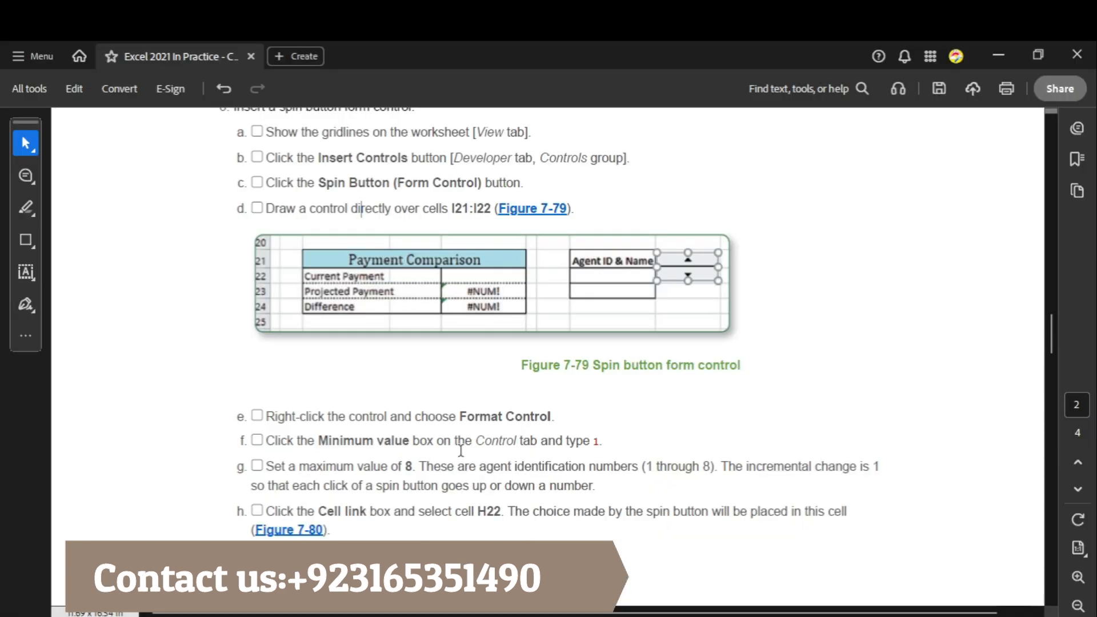
scroll(298, 439, down, 1)
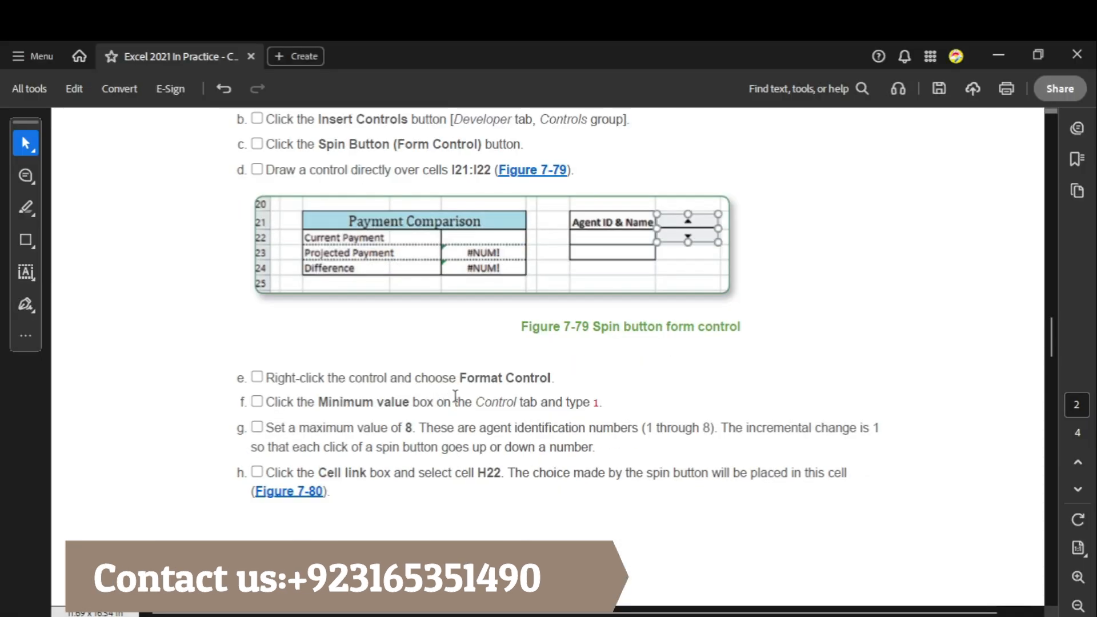
mouse_move(795, 612)
click(832, 548)
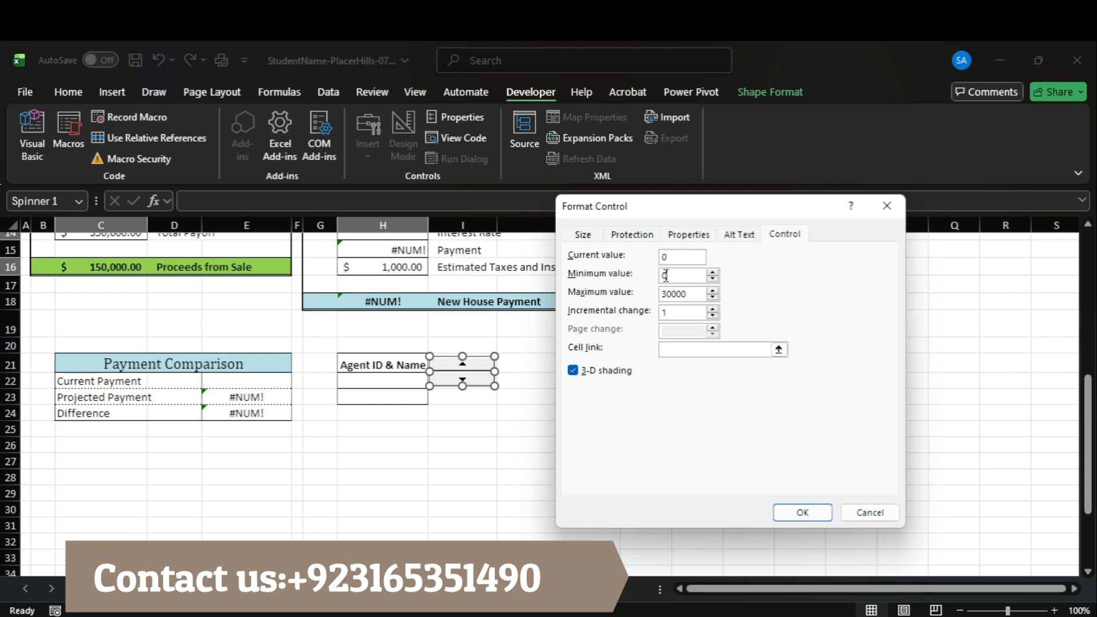
Step: Read step 6g in the PDF, set the spin button's maximum value to 8 in Excel, and return to the PDF
mouse_move(822, 610)
click(823, 557)
drag(265, 429, 454, 429)
click(838, 587)
click(679, 294)
key(BackSpace)
text(8)
click(805, 577)
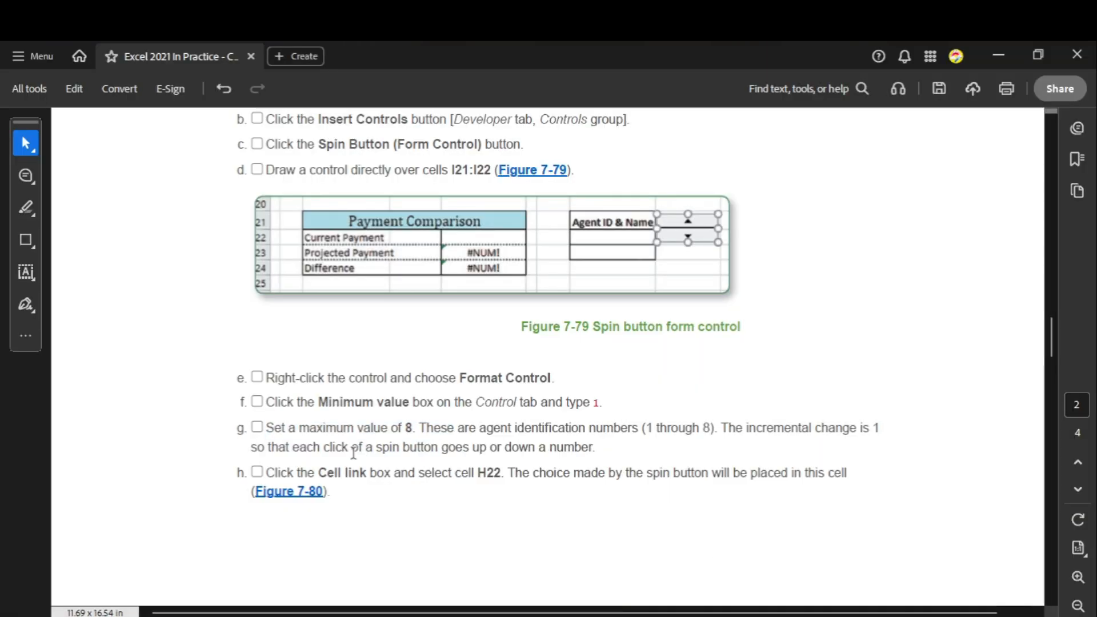
Step: Read step 6h in the PDF and link the spin button to cell H22 in Excel
scroll(354, 453, down, 1)
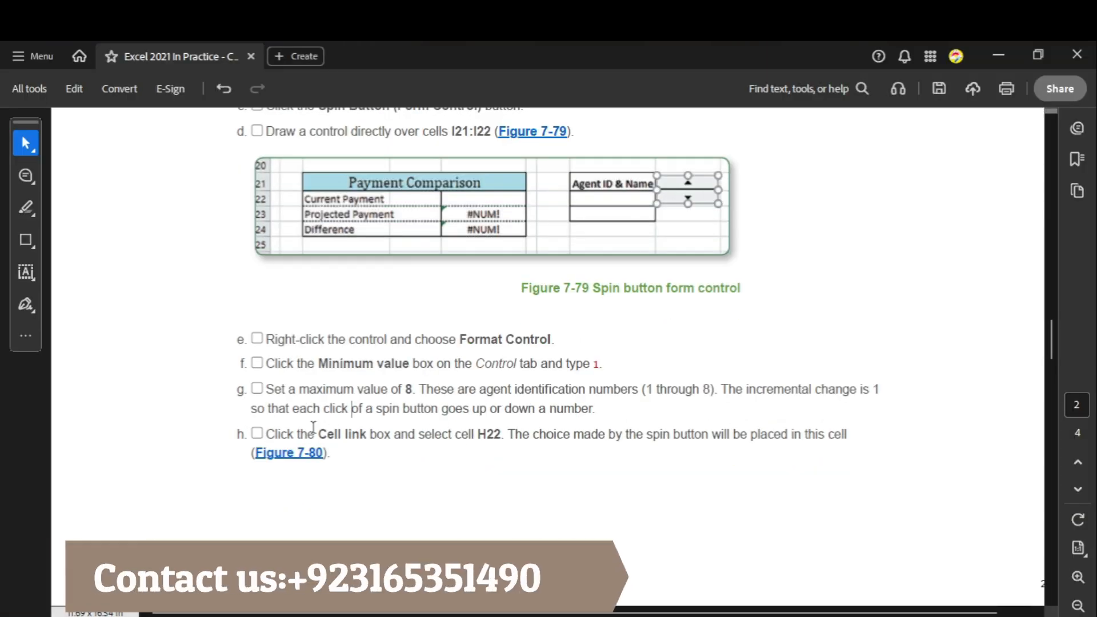
drag(283, 434, 528, 438)
mouse_move(812, 609)
click(812, 543)
click(699, 350)
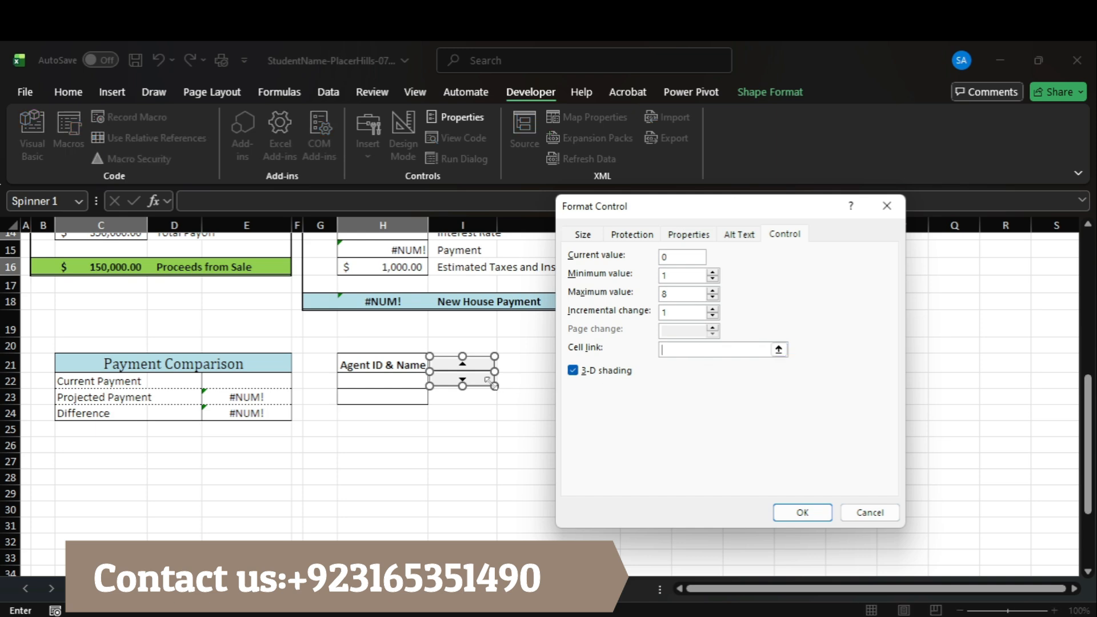
click(388, 381)
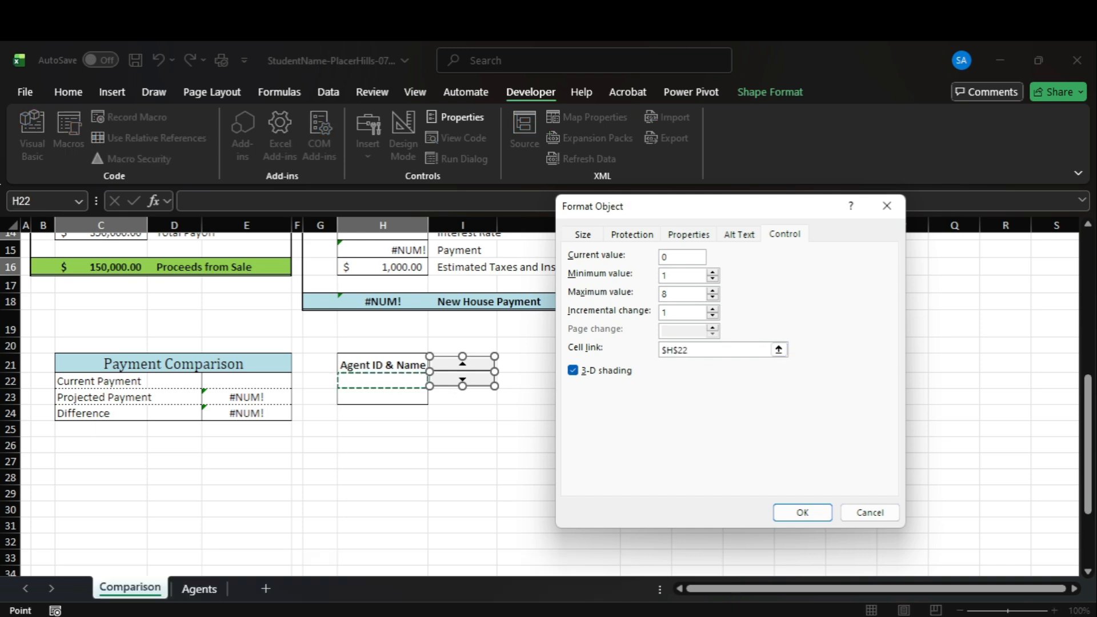
Step: Read steps 6i and 6j in the PDF, then apply the spin button's settings in Excel and select cell H23 to deselect it
click(798, 573)
scroll(608, 491, down, 10)
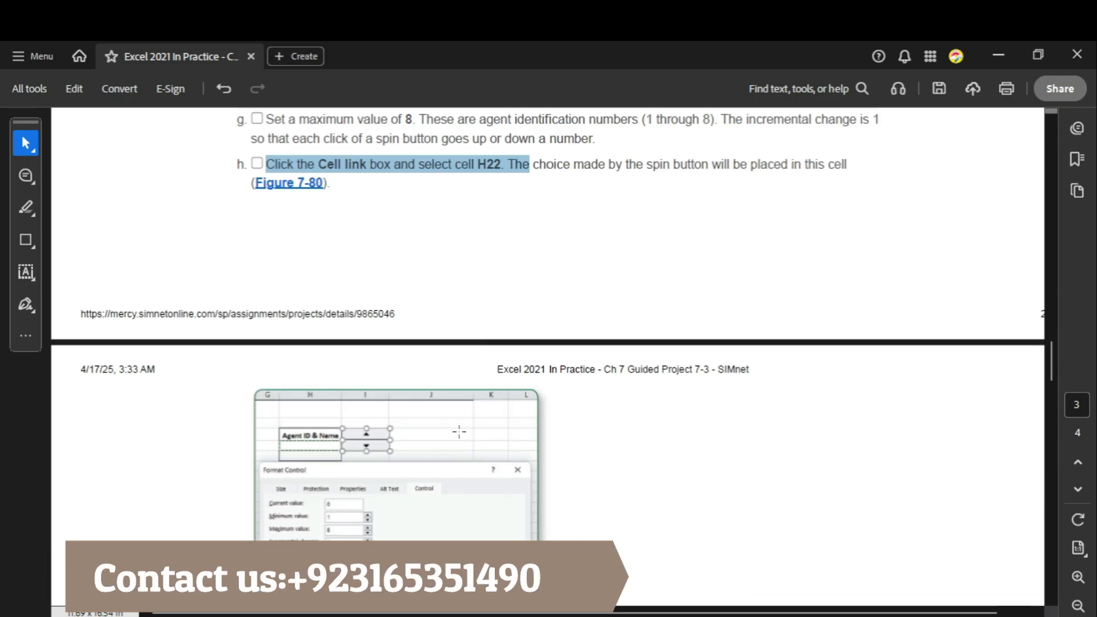
scroll(458, 431, down, 3)
drag(300, 425, 582, 427)
drag(303, 451, 370, 452)
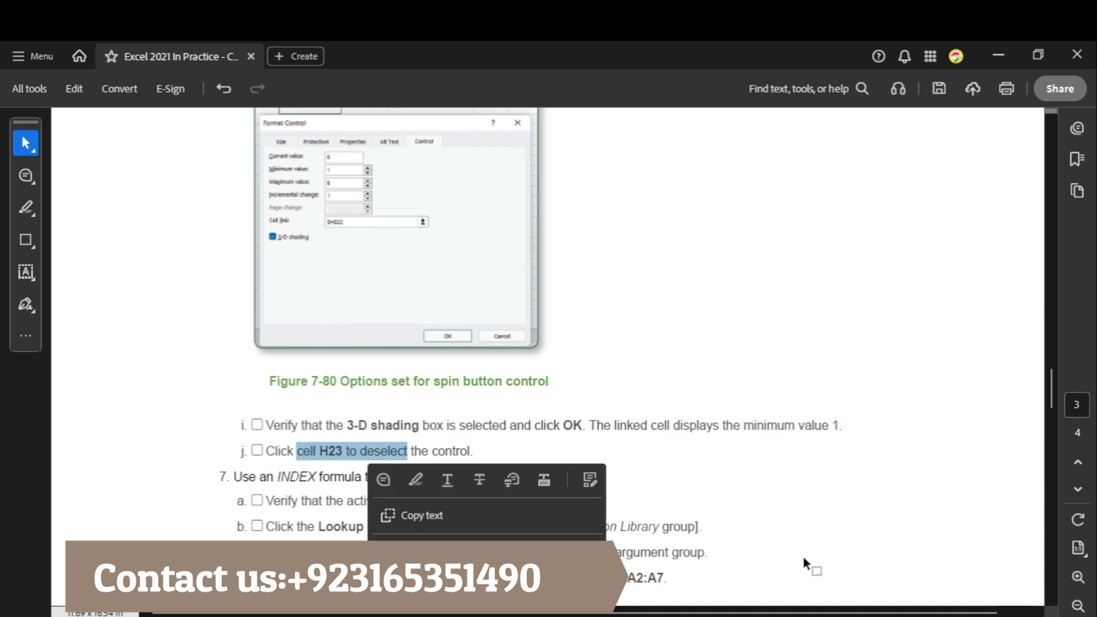
mouse_move(833, 613)
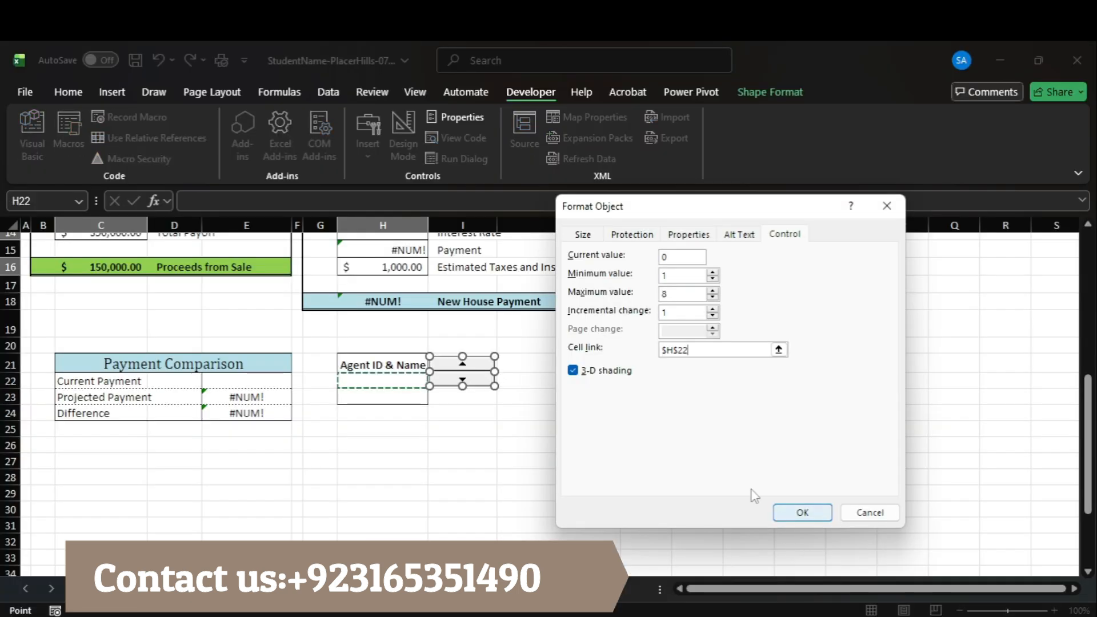
click(832, 557)
click(801, 510)
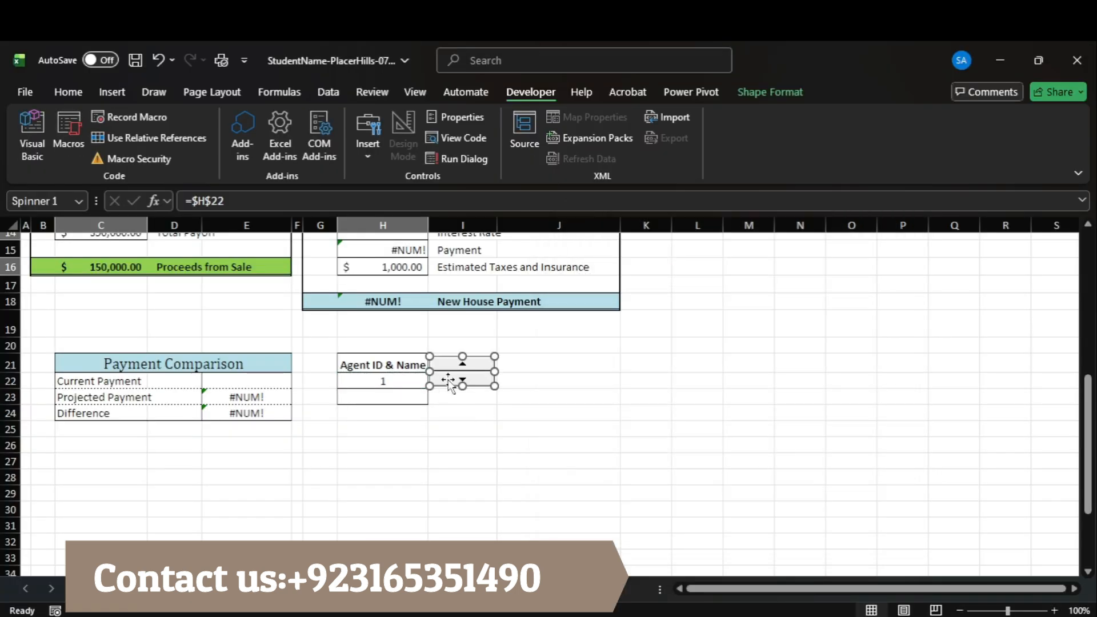
click(409, 395)
Step: Switch to the PDF and review the Guided Project 7-3 title on its first page
click(770, 579)
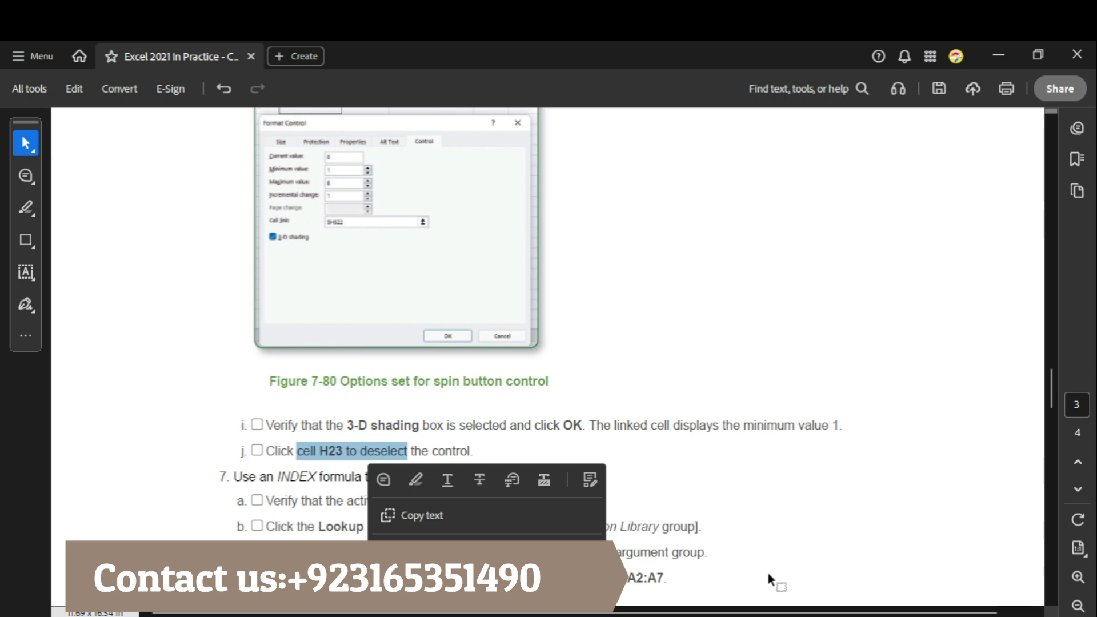
click(399, 447)
scroll(399, 443, down, 3)
drag(1047, 386, 1066, 315)
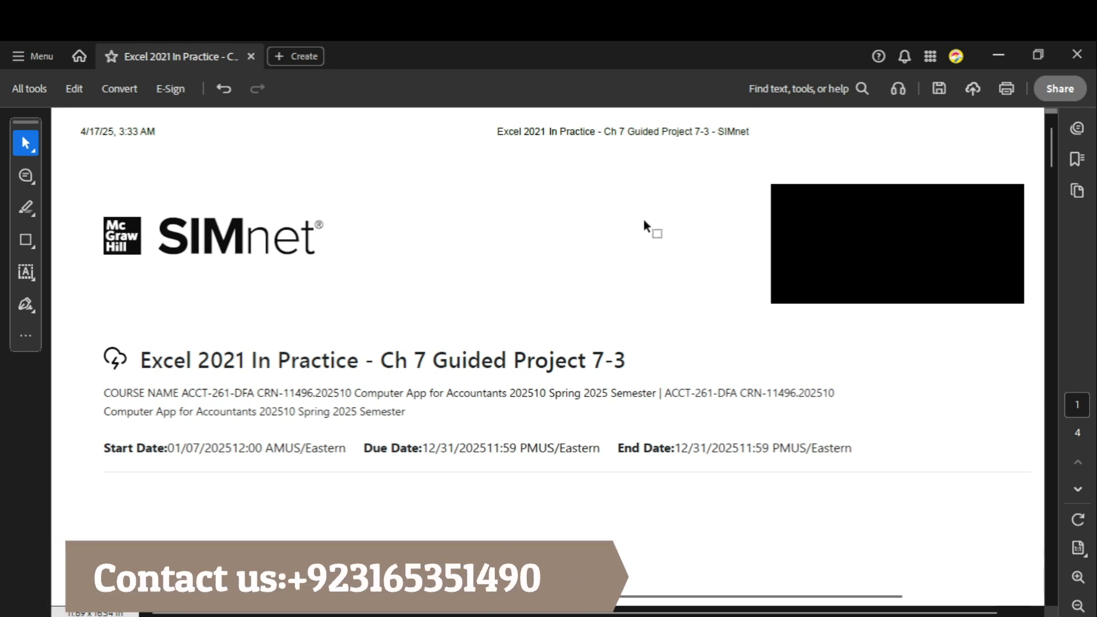
drag(194, 360, 408, 360)
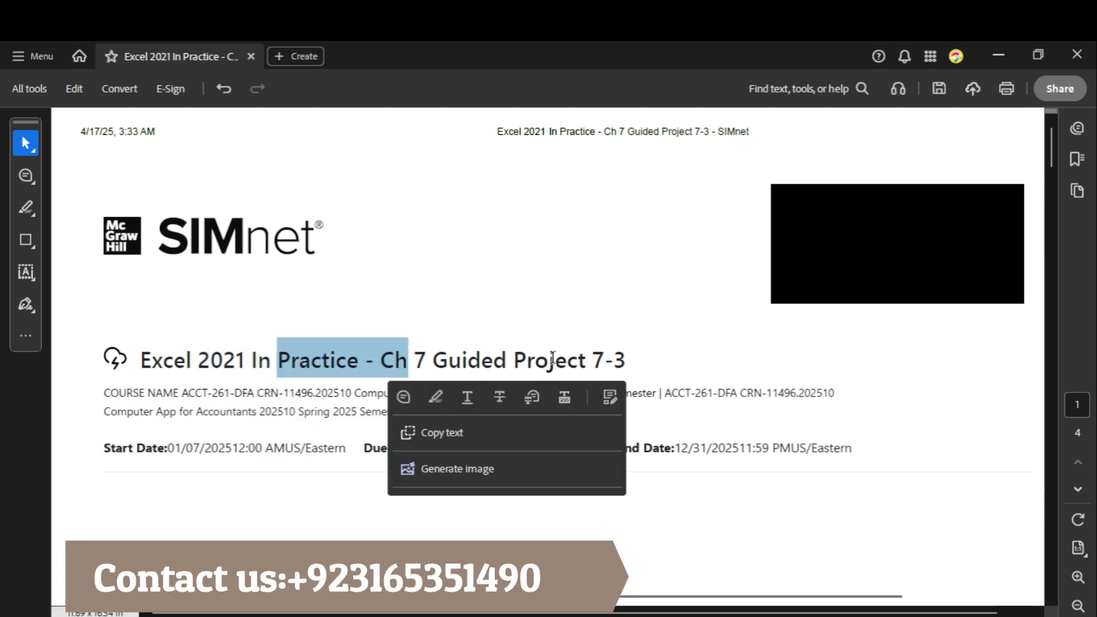
drag(617, 359, 628, 359)
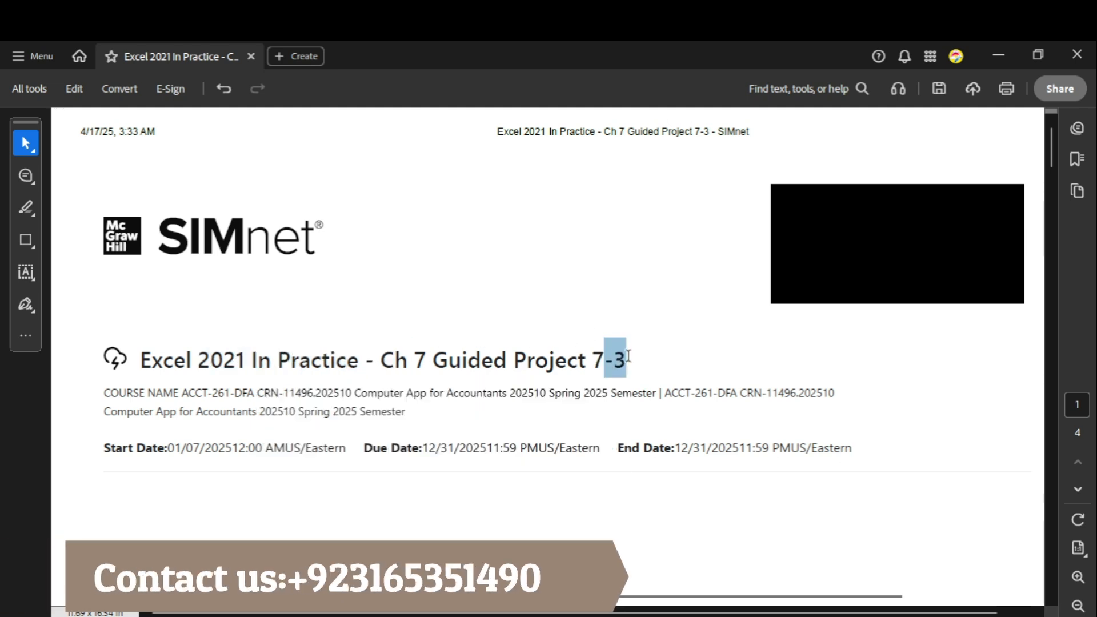
click(449, 359)
drag(620, 360, 548, 355)
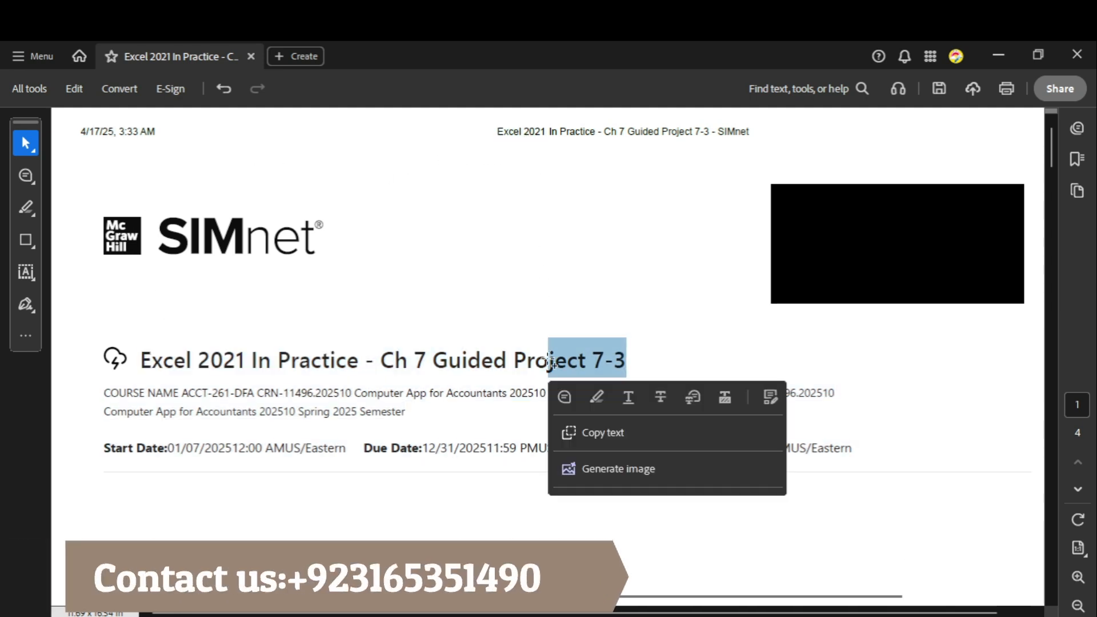
Step: Read step 1 in the PDF, open the StudentName-PlacerHills-07 workbook in Excel and enable editing
scroll(550, 354, down, 2)
scroll(550, 354, down, 10)
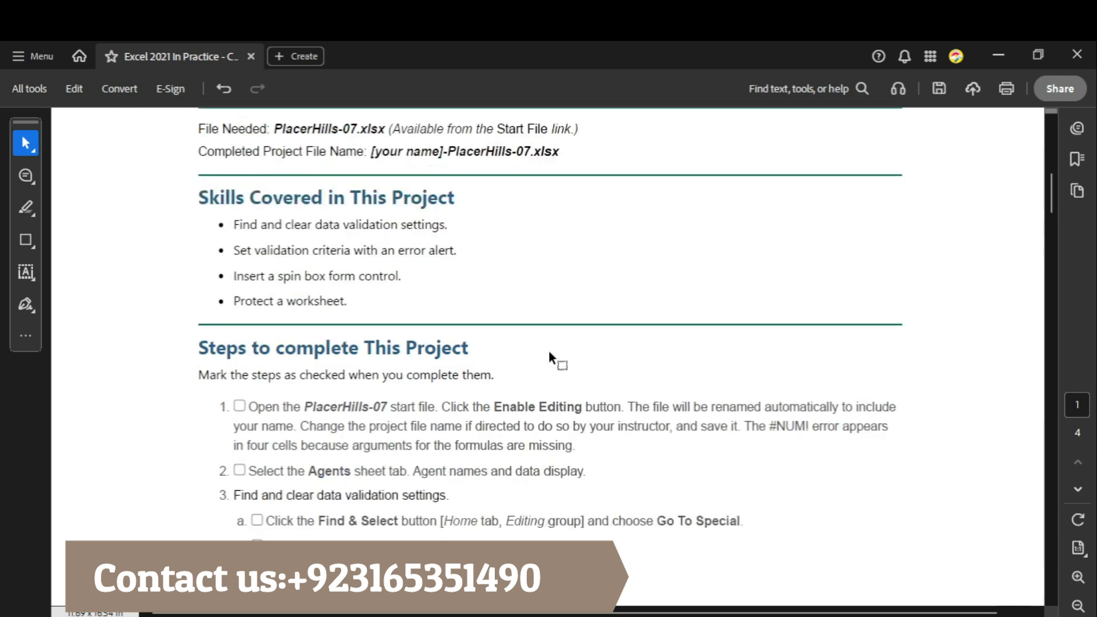
drag(494, 337, 468, 309)
scroll(279, 340, down, 1)
drag(247, 329, 588, 376)
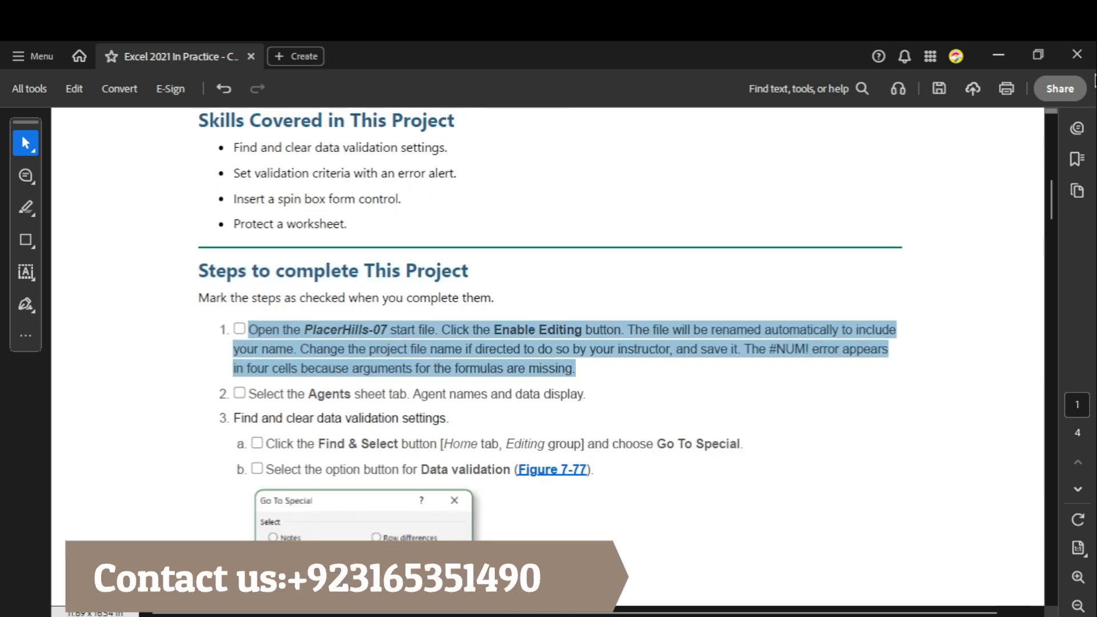
click(988, 47)
double_click(449, 225)
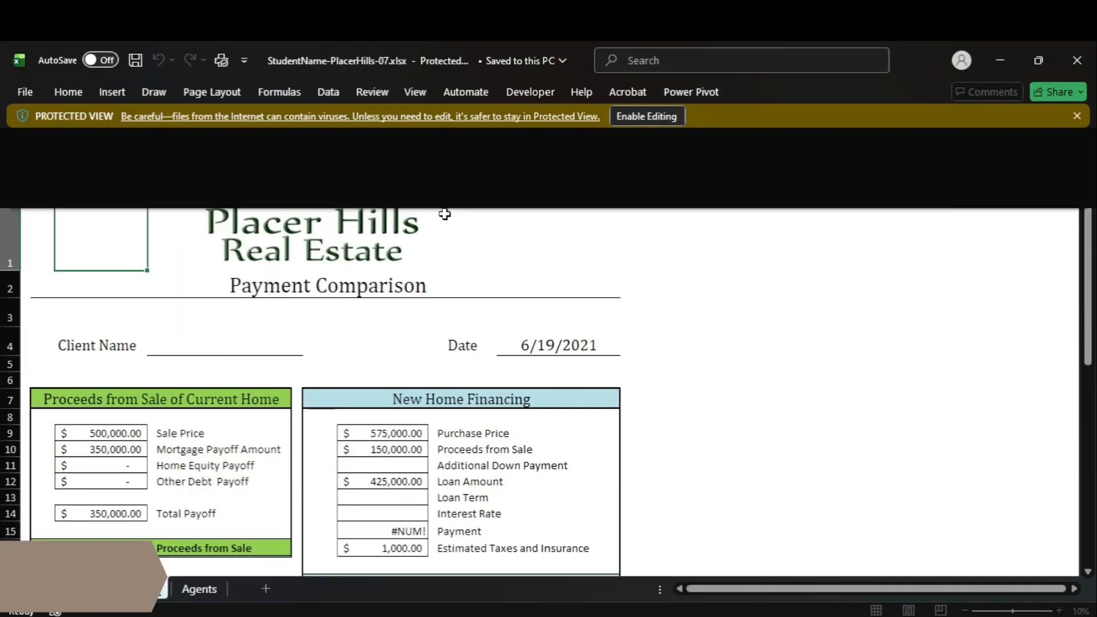
click(665, 116)
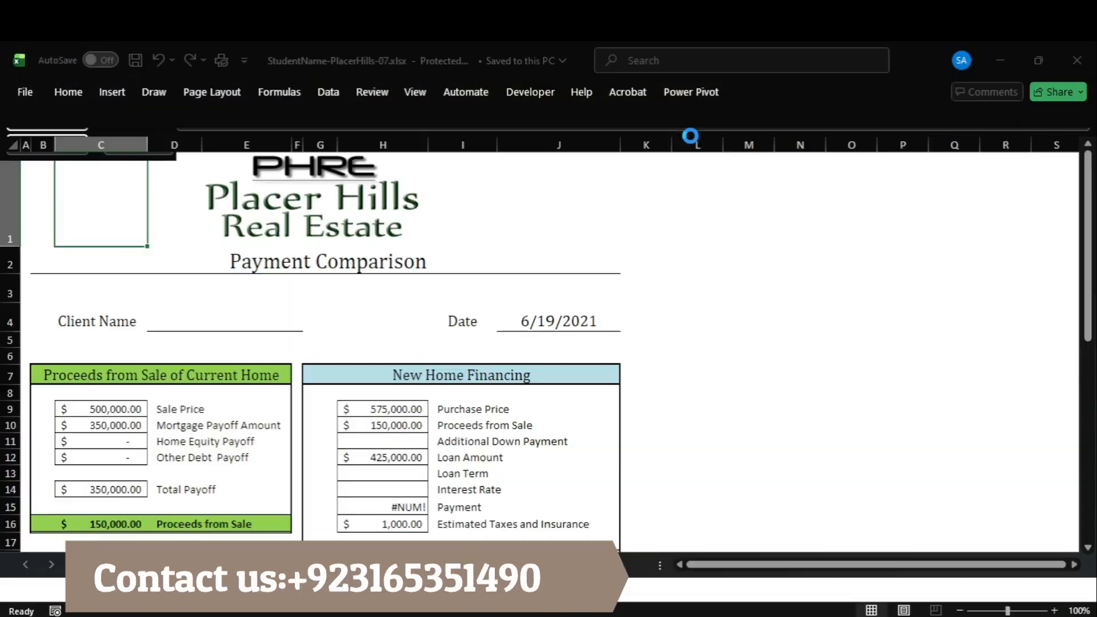
Step: Read step 2 in the PDF and display the Agents sheet in Excel
mouse_move(799, 616)
click(793, 576)
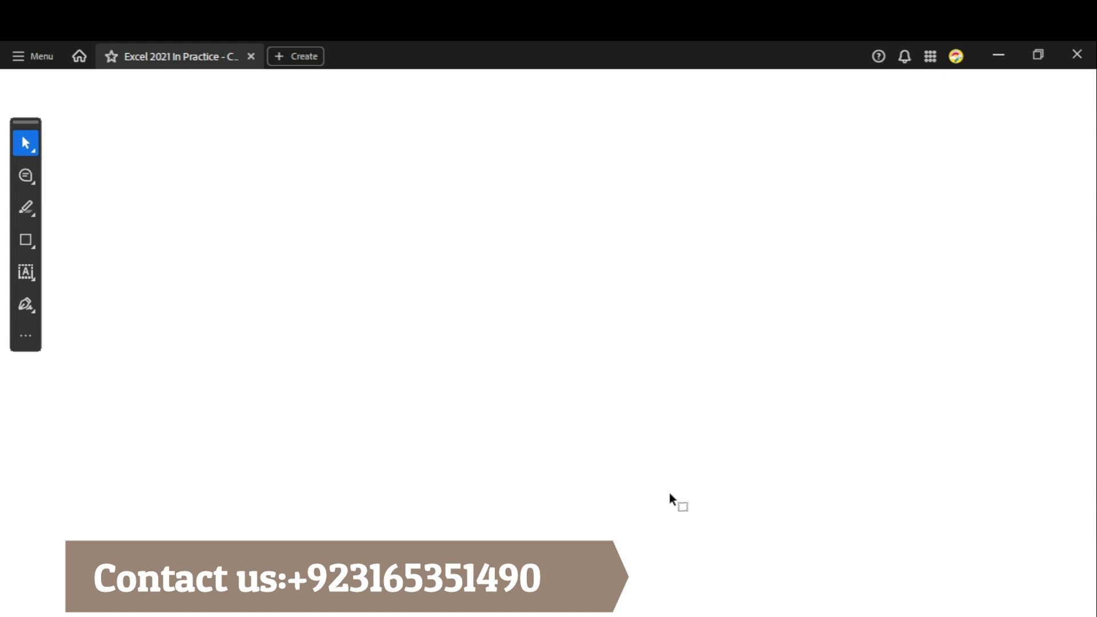
scroll(373, 394, down, 1)
drag(249, 355, 597, 369)
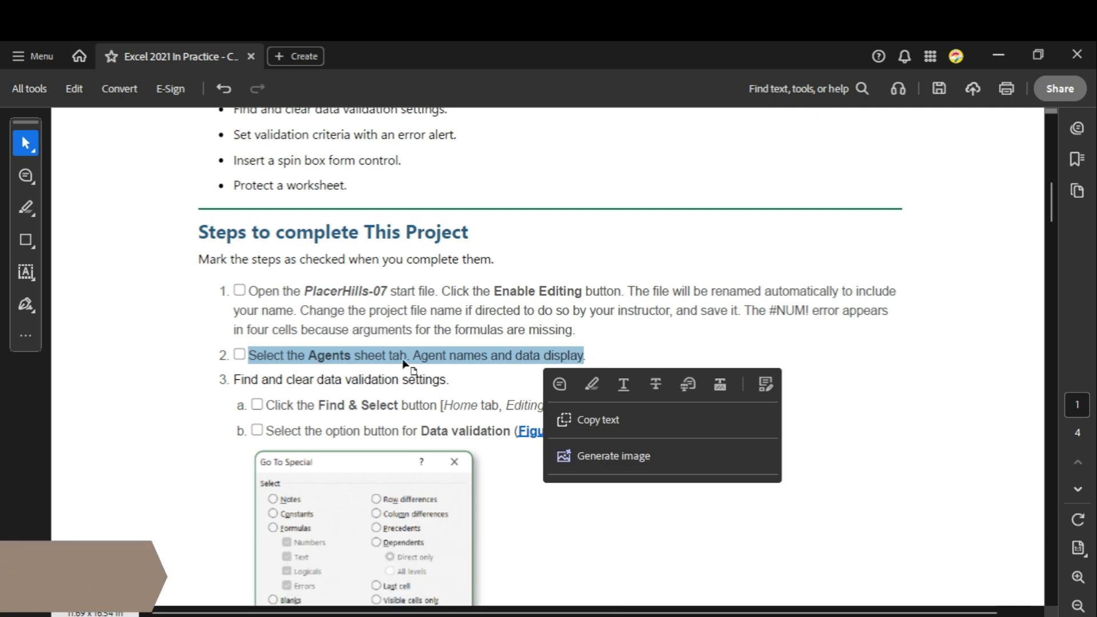
mouse_move(797, 616)
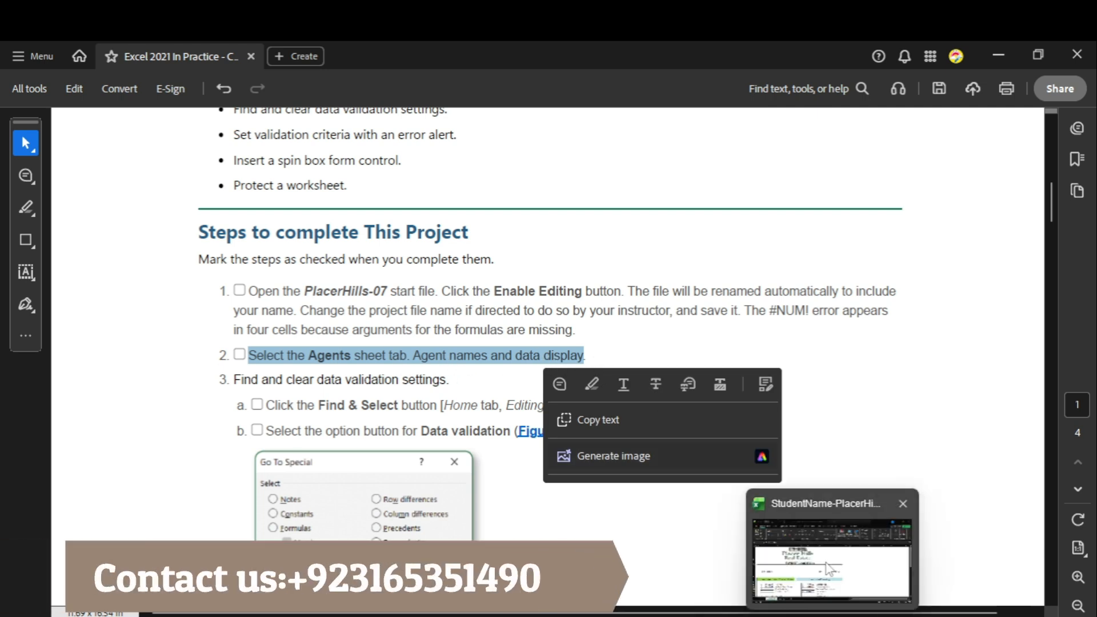
click(831, 616)
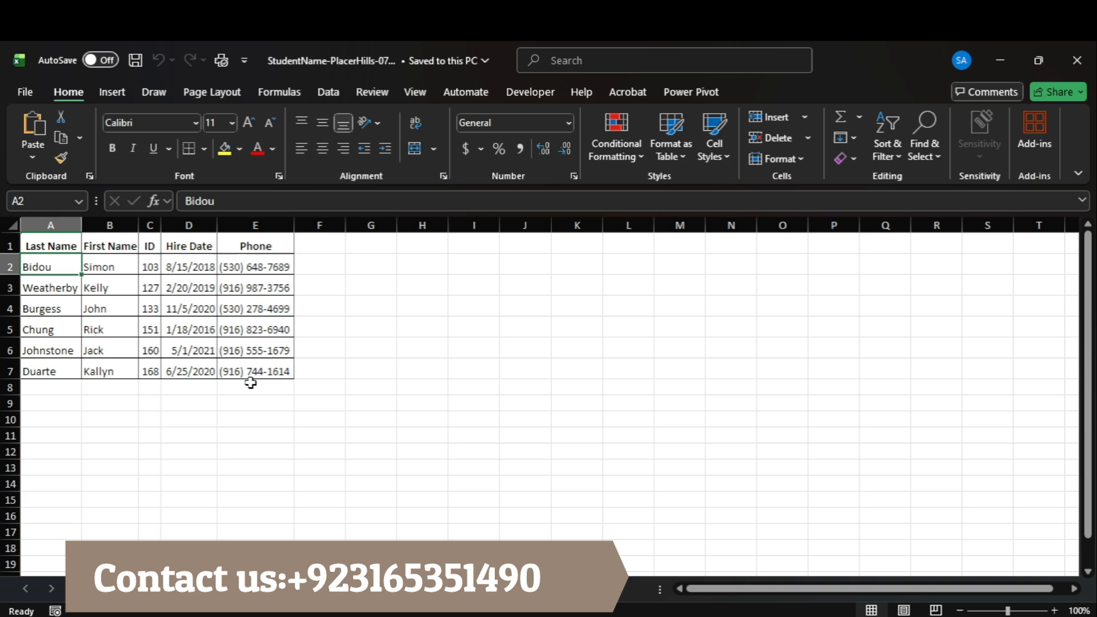
Step: Read steps 3a and 3b in the PDF about finding data validation settings with Go To Special
click(797, 616)
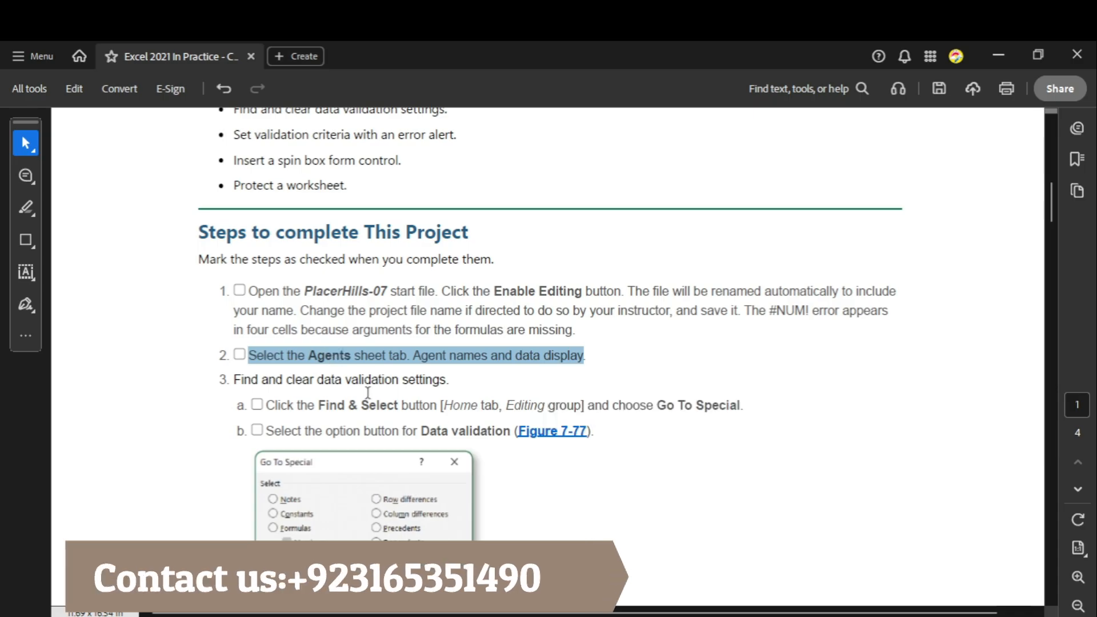
click(367, 393)
scroll(367, 393, down, 3)
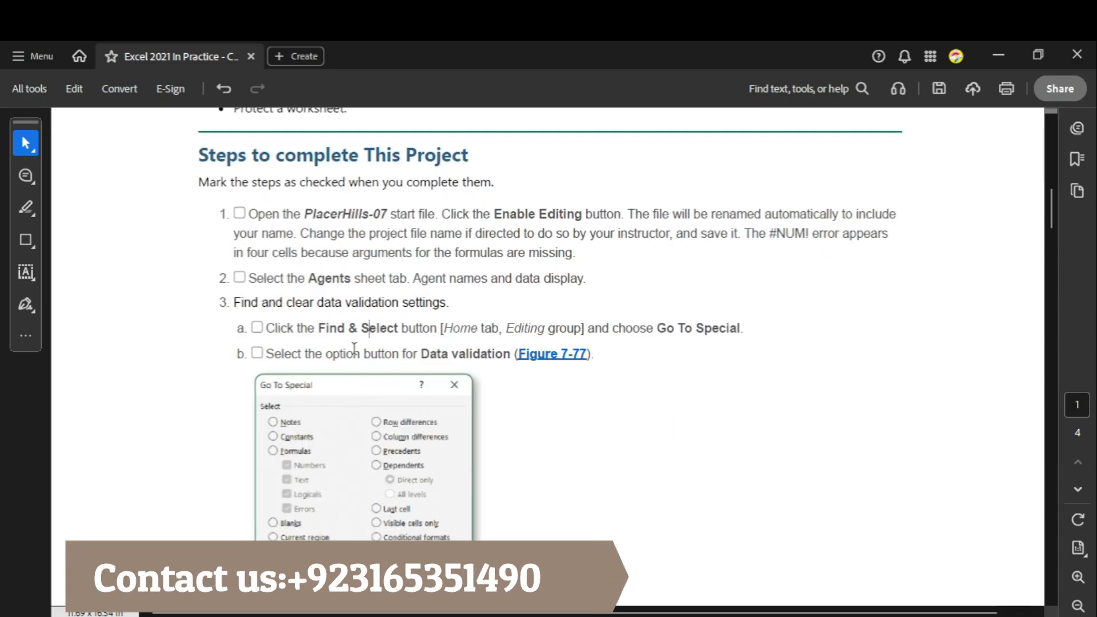
scroll(349, 337, down, 2)
drag(268, 290, 379, 293)
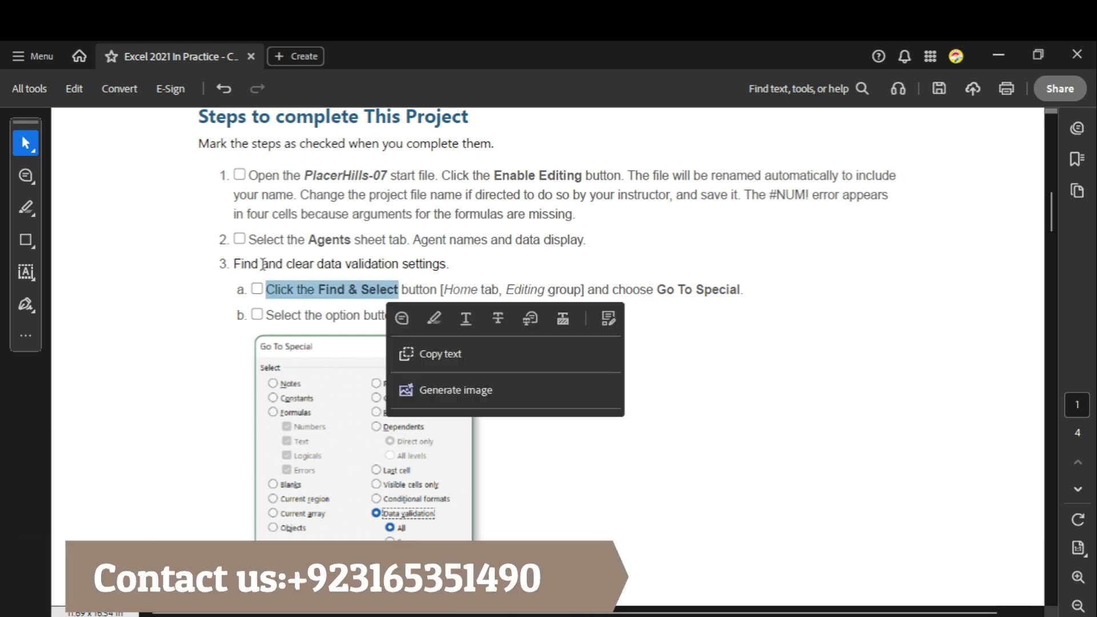
drag(263, 264, 448, 265)
click(329, 295)
drag(268, 291, 739, 294)
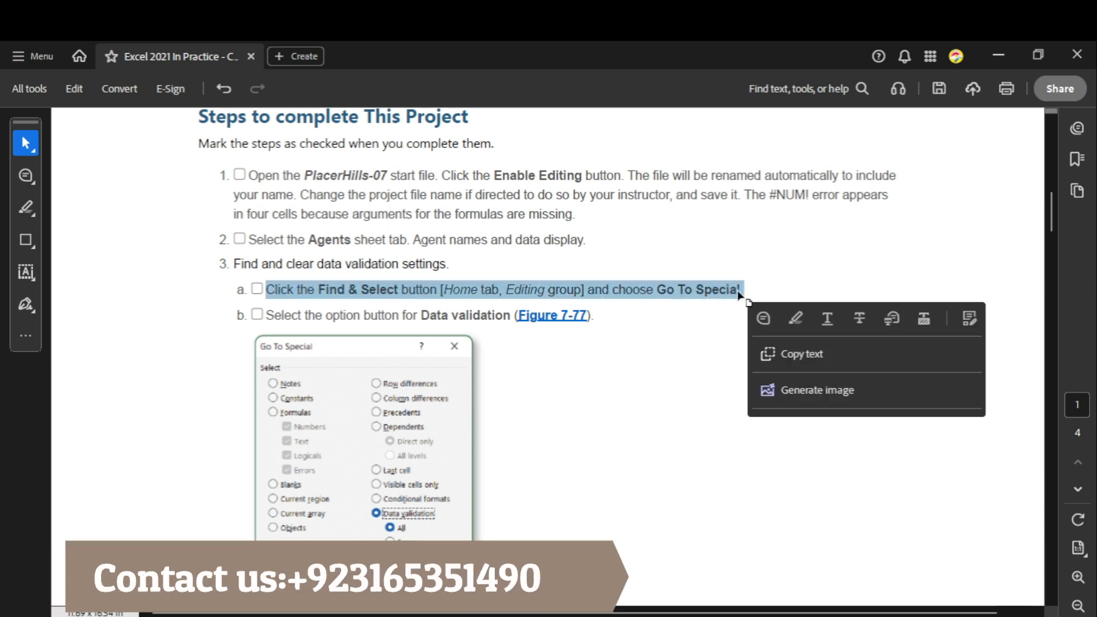
drag(266, 315, 511, 316)
Step: Switch to Excel and search the Agents sheet for data validation cells with Go To Special
mouse_move(832, 616)
click(832, 554)
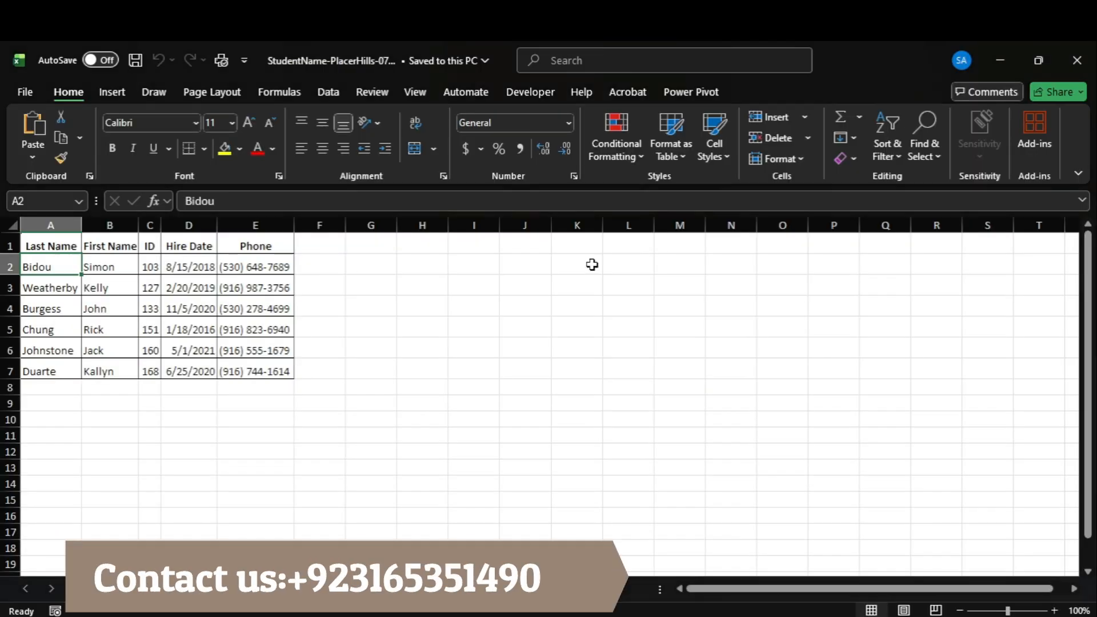
click(920, 148)
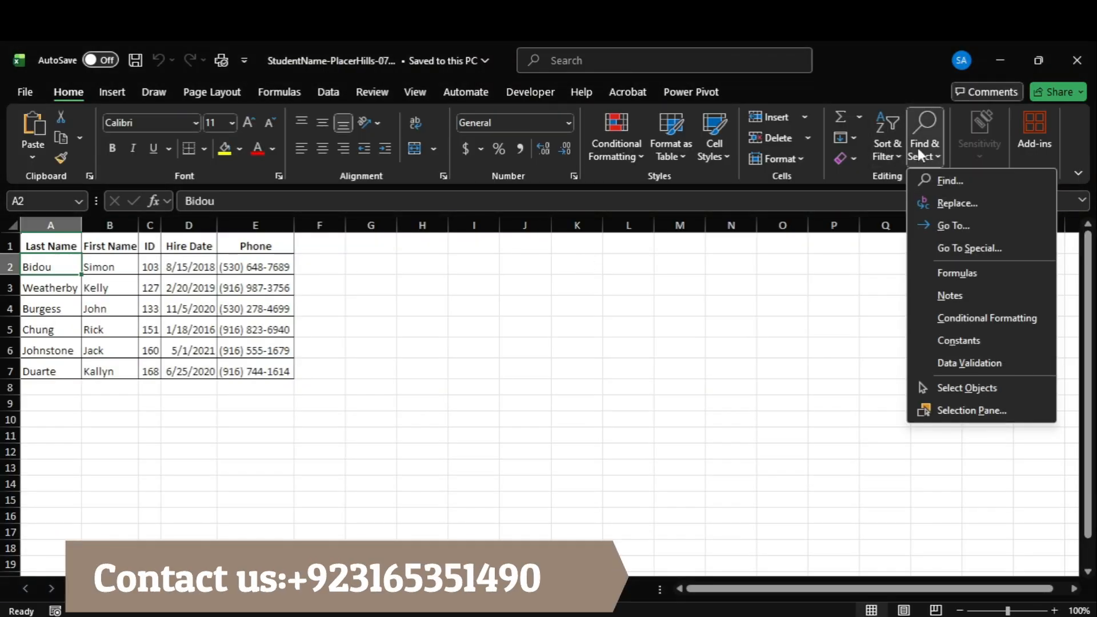
click(970, 248)
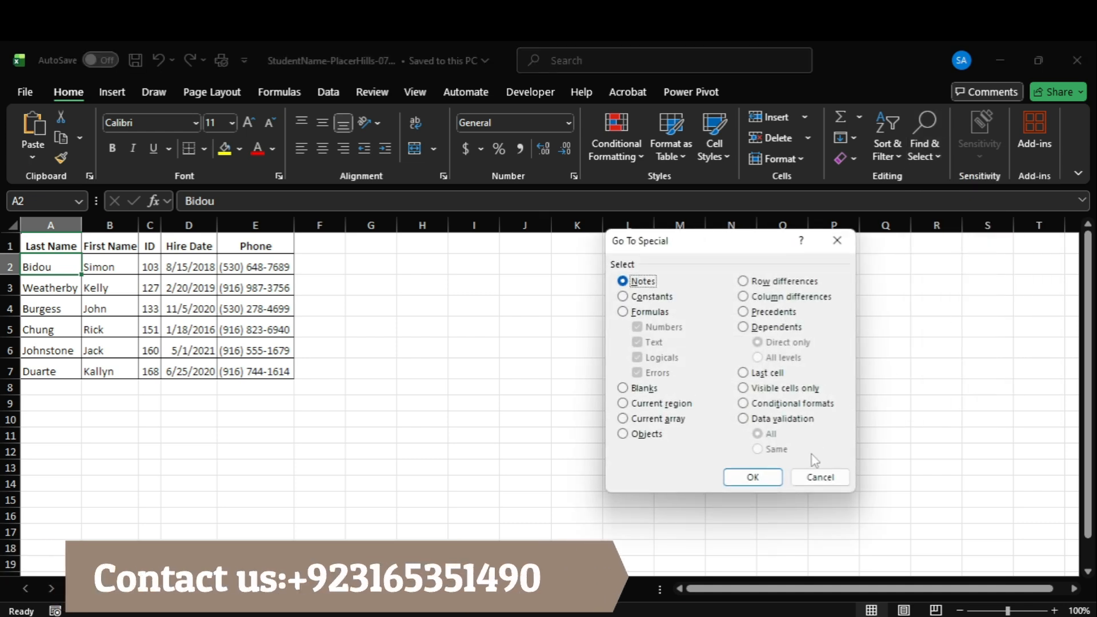
click(779, 421)
click(753, 477)
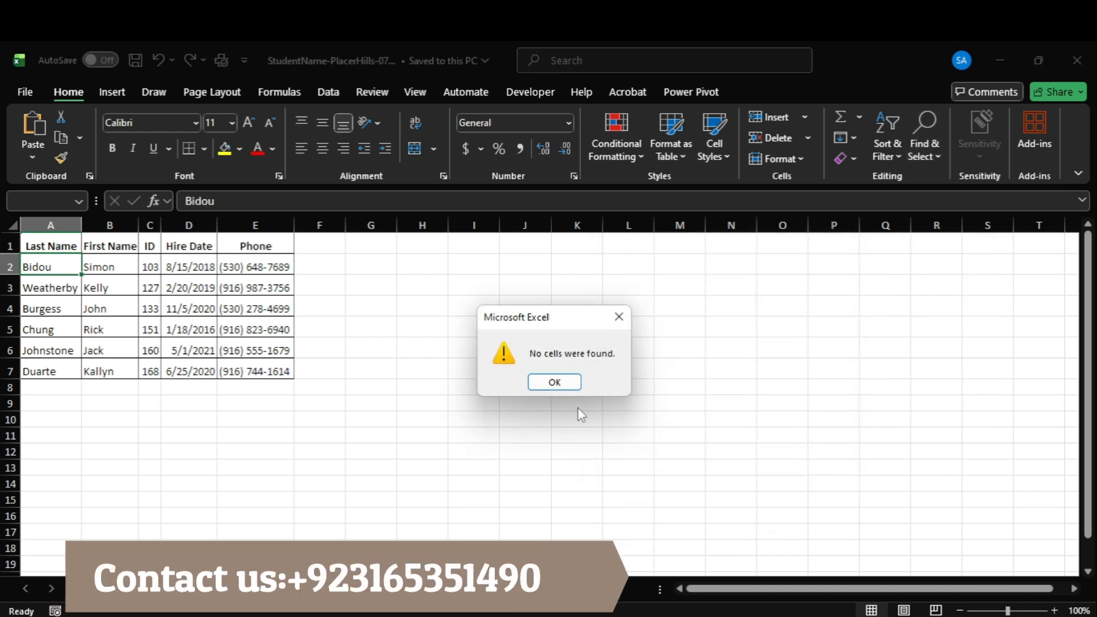
Step: Check steps 3c and 3d in the PDF and dismiss the search message in Excel
mouse_move(796, 615)
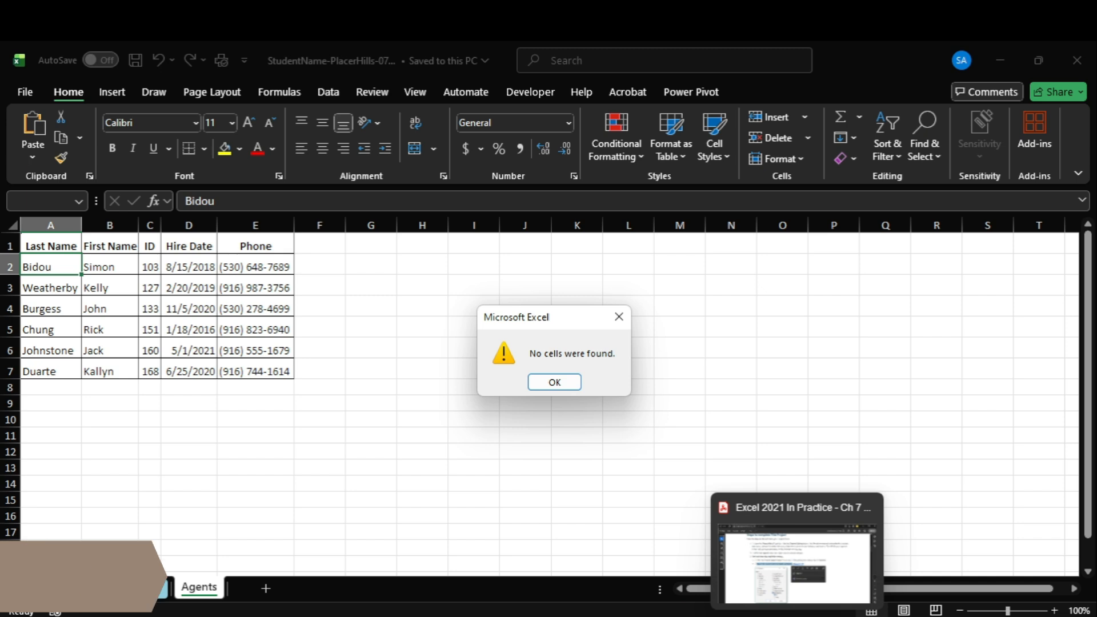
click(794, 563)
scroll(520, 430, down, 2)
scroll(518, 429, down, 2)
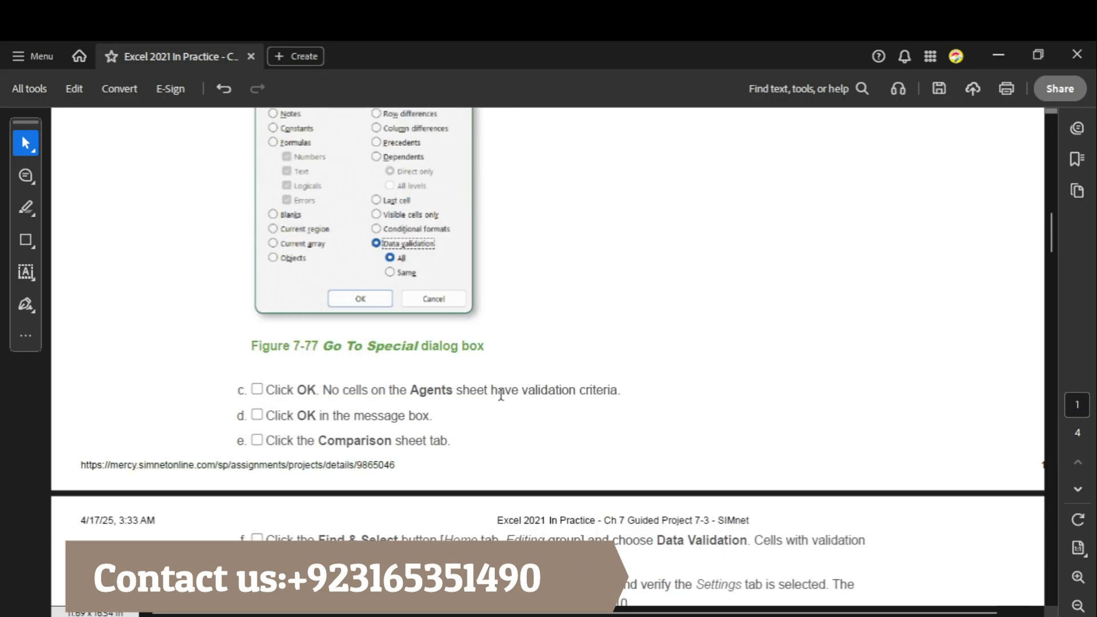
mouse_move(832, 613)
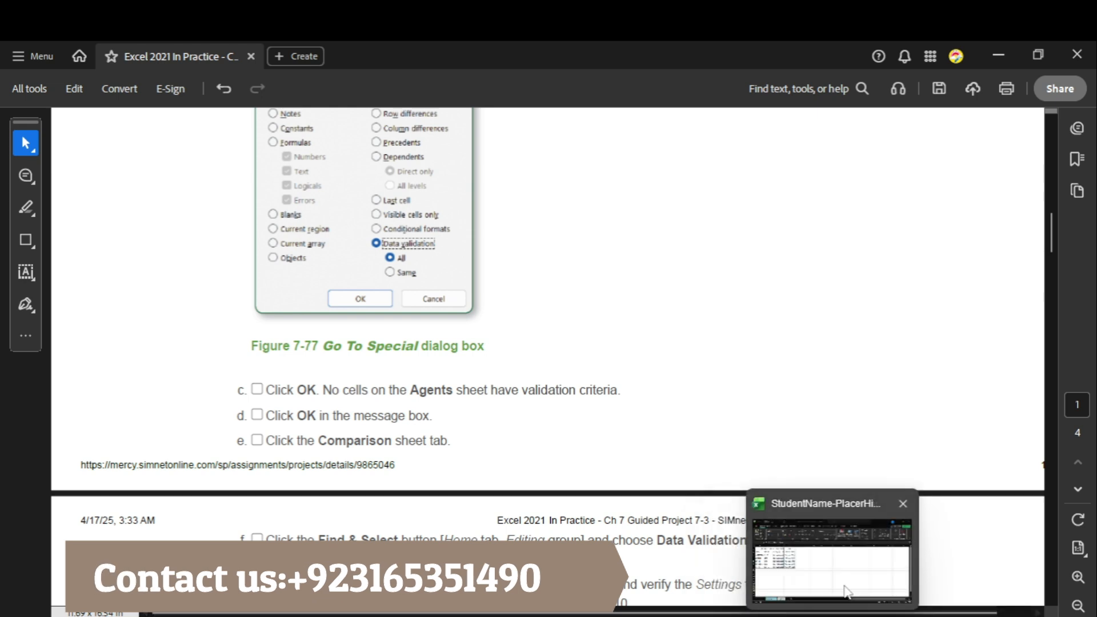
click(845, 592)
click(554, 379)
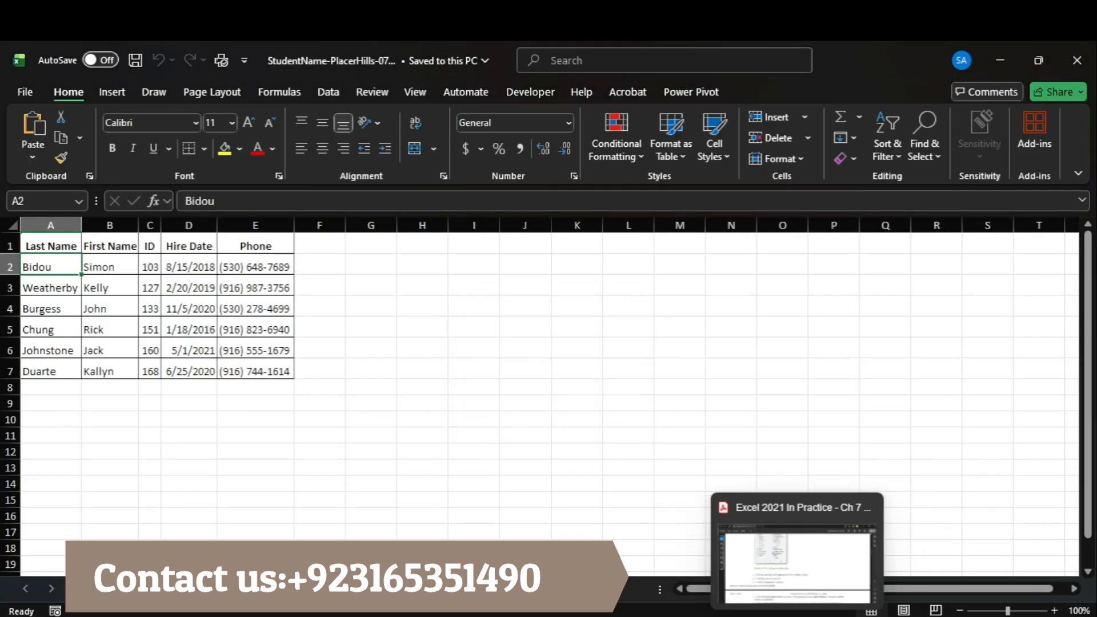
Step: Read step 3e in the PDF and display the Comparison sheet in Excel
click(797, 614)
scroll(280, 418, down, 1)
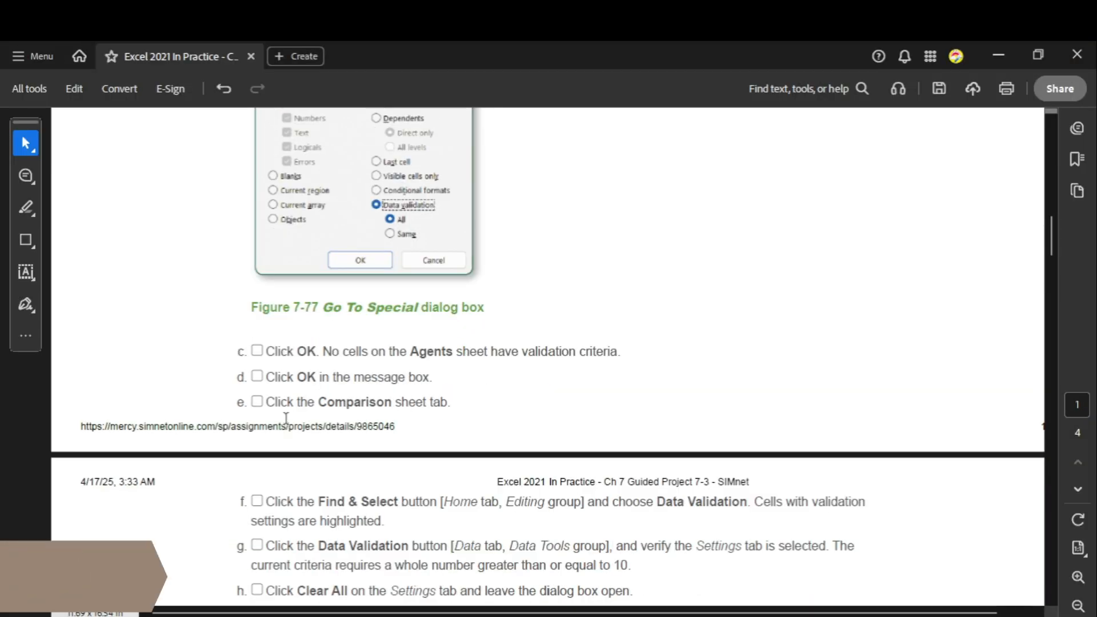
drag(267, 402, 319, 403)
drag(387, 405, 449, 403)
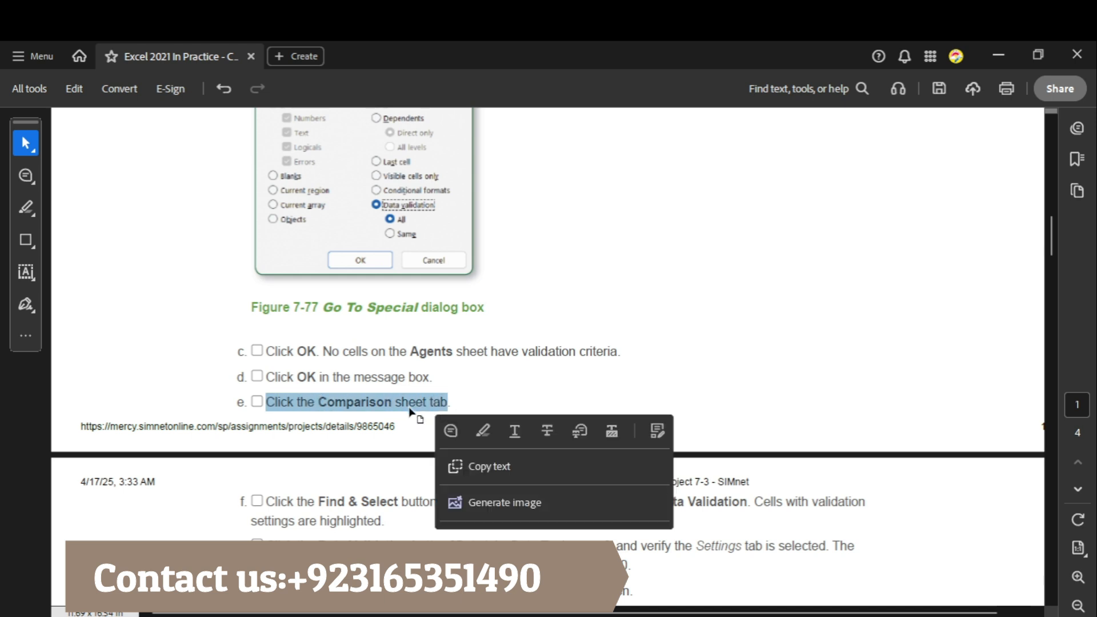
mouse_move(809, 616)
click(835, 520)
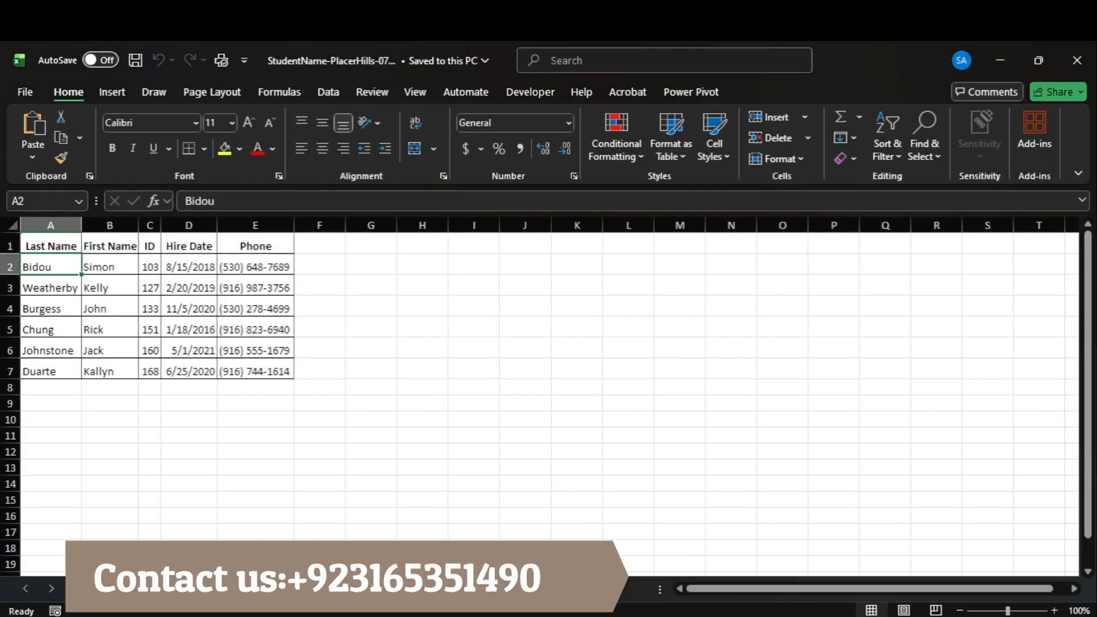
click(147, 589)
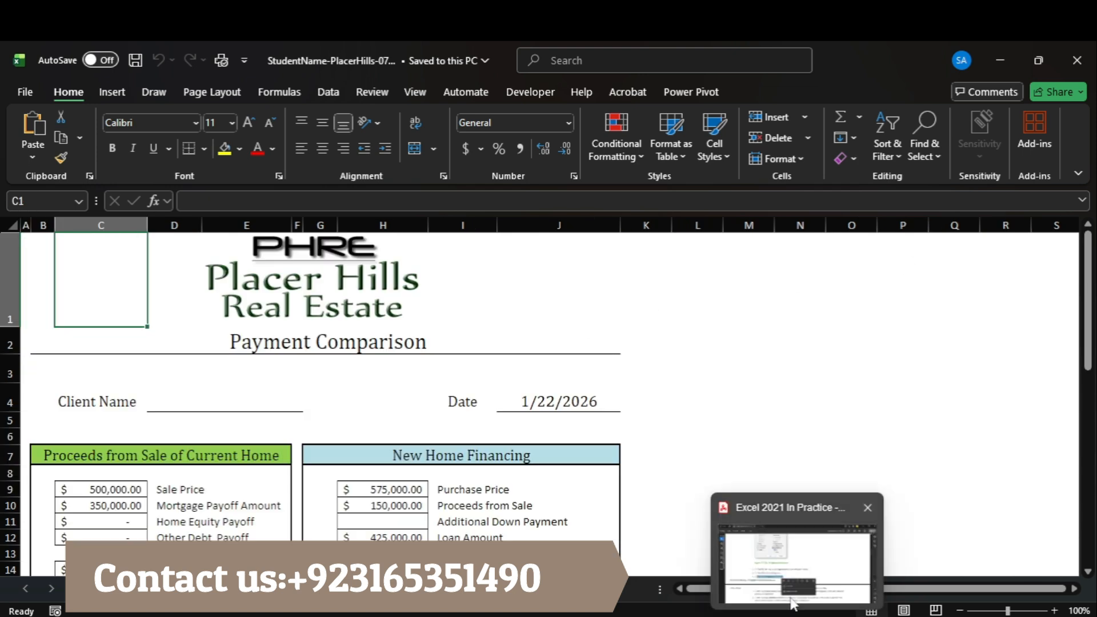
Step: Read steps 3f and 3g in the PDF about finding validation cells and opening their Data Validation settings
click(800, 548)
drag(268, 386, 851, 394)
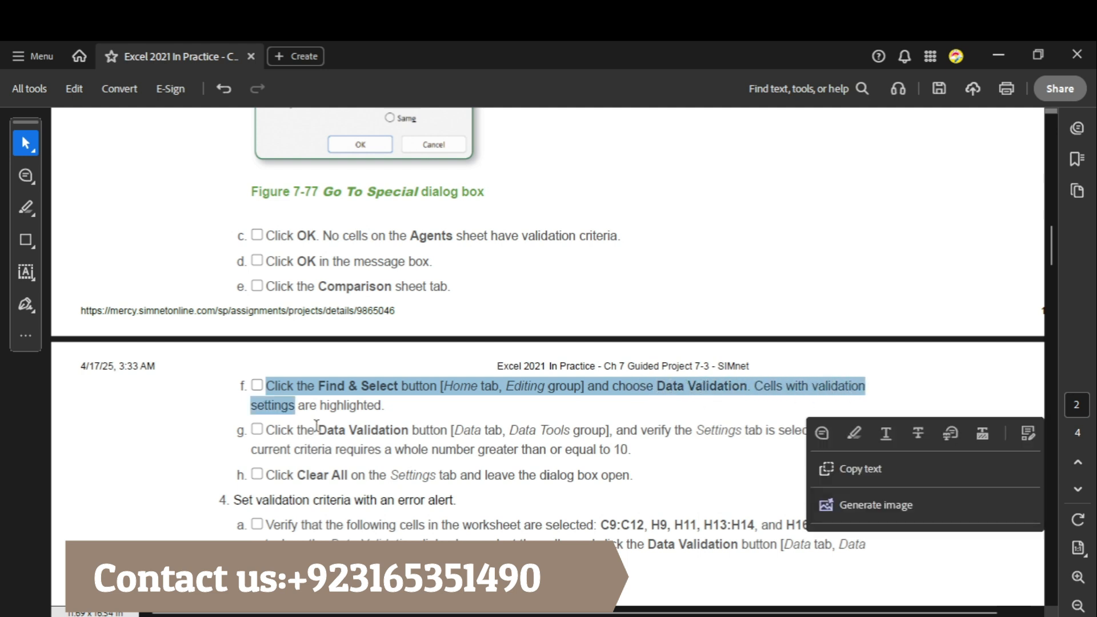
drag(267, 430, 450, 429)
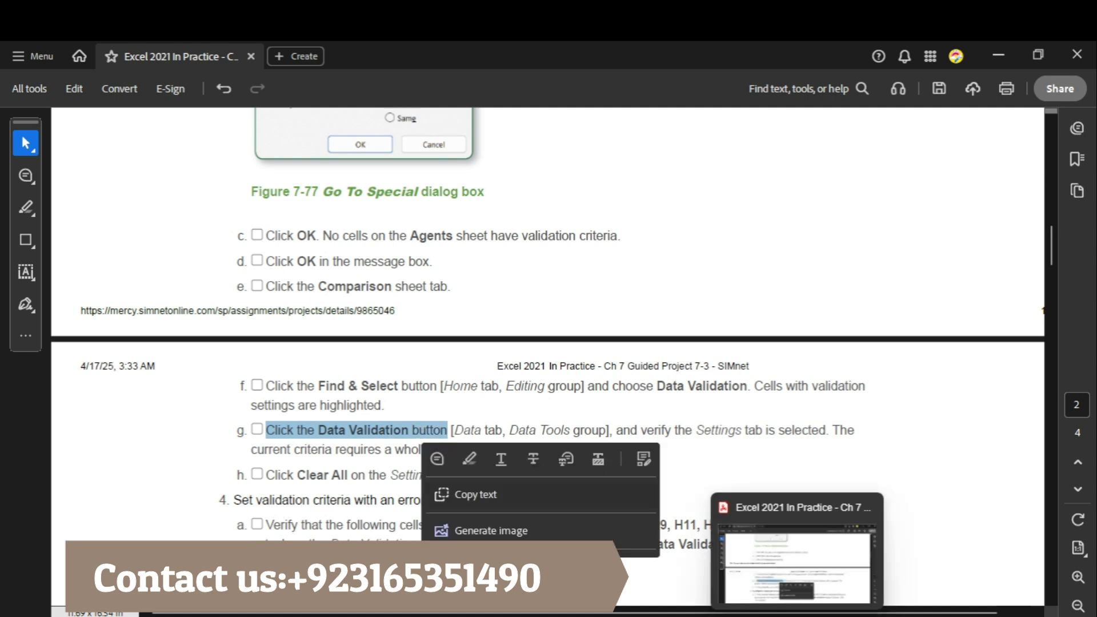
Step: Switch to Excel and select all data validation cells on the Comparison sheet with Go To Special
click(826, 595)
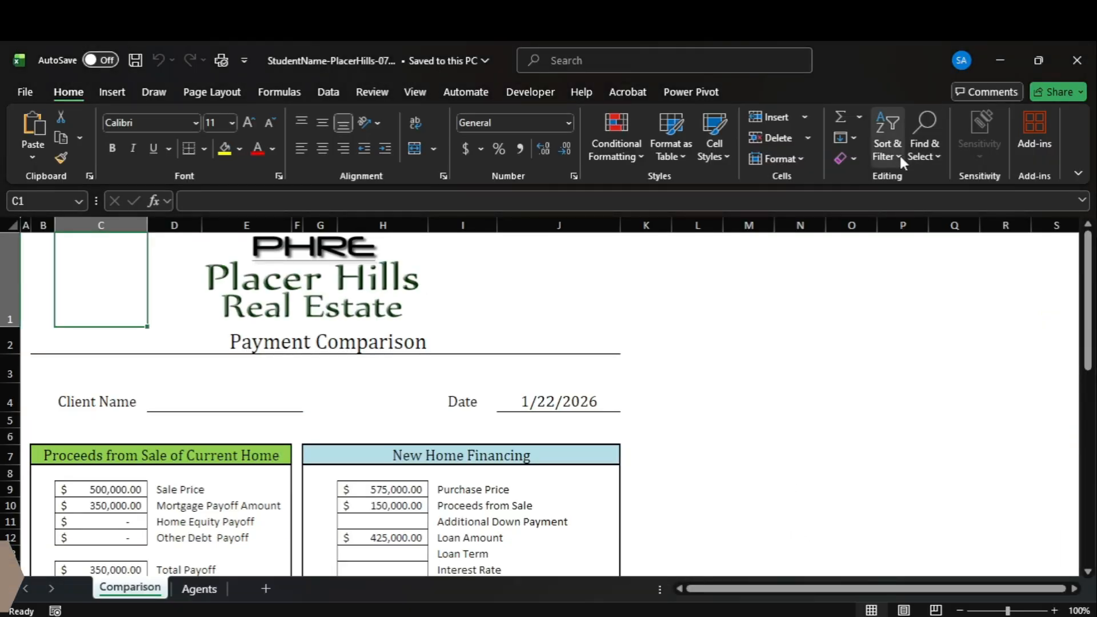
click(927, 152)
click(950, 250)
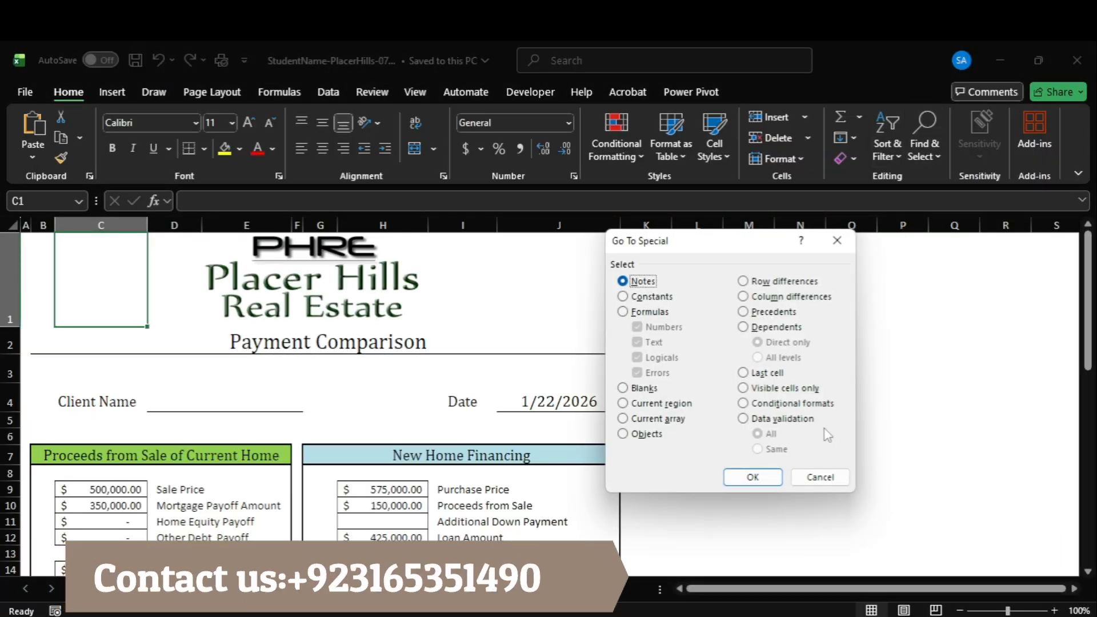
click(781, 418)
click(752, 477)
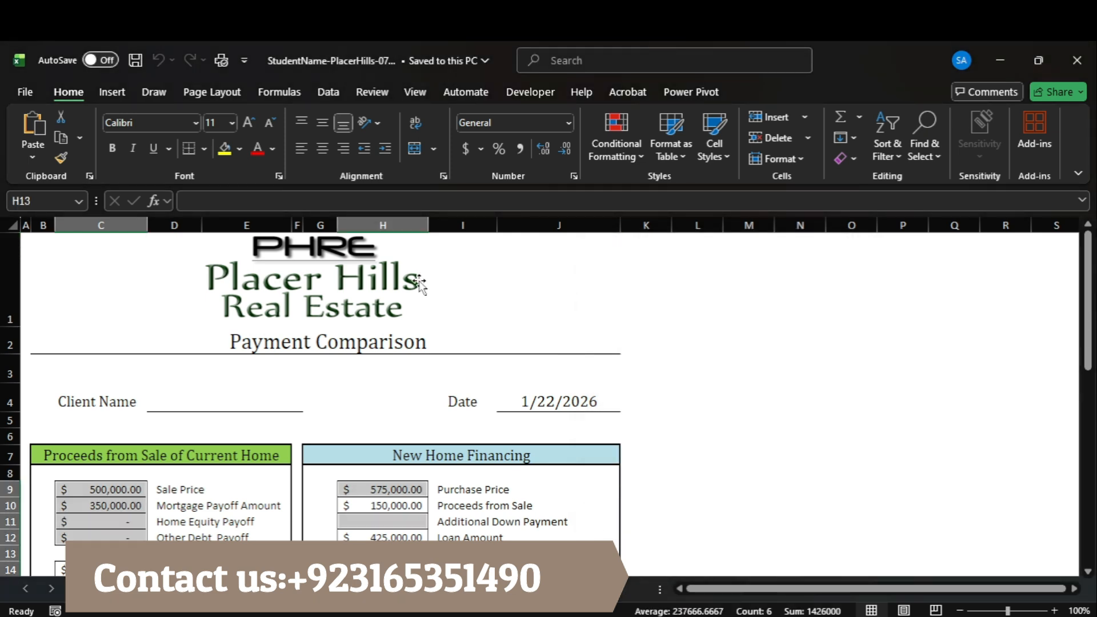
scroll(464, 310, down, 1)
scroll(465, 311, down, 1)
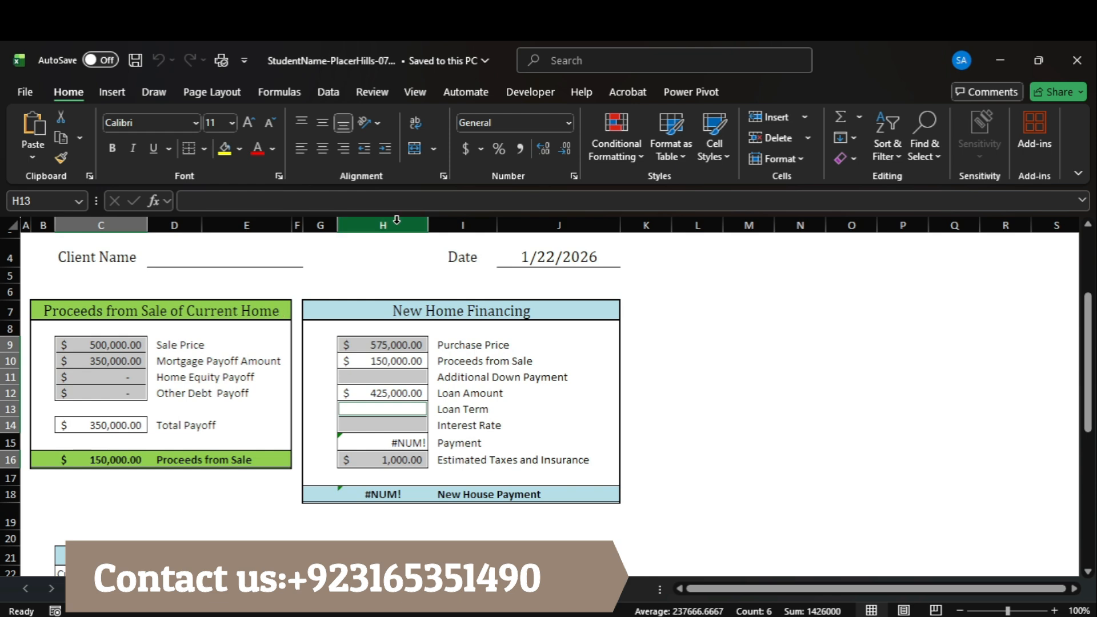
Step: Open Data Validation for the selected cells, check the PDF instructions, and clear all validation settings in Excel
click(332, 93)
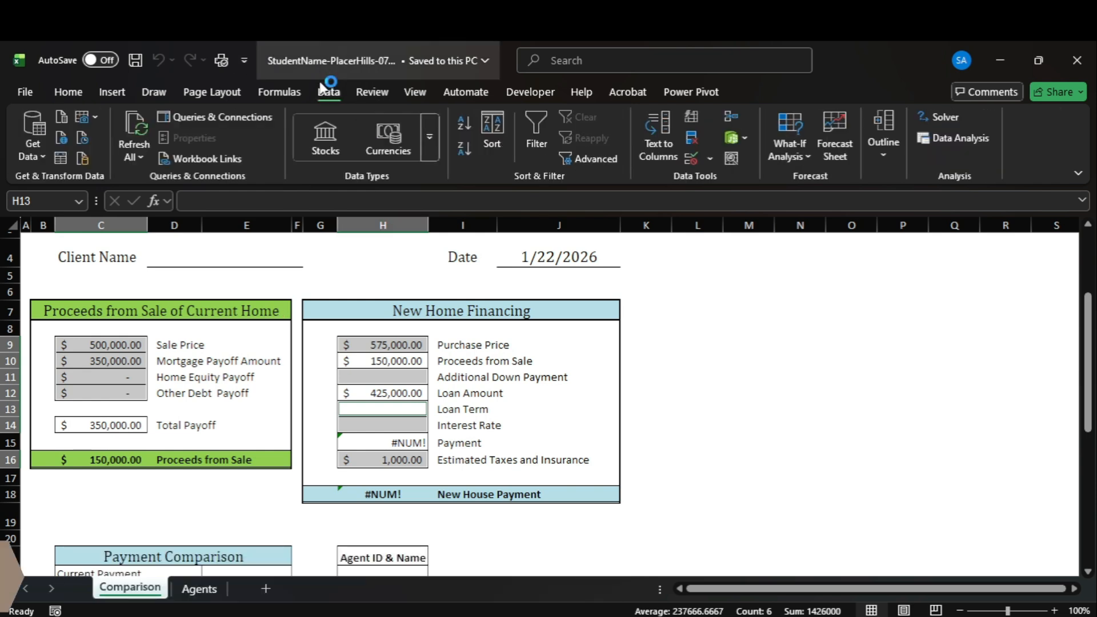
click(707, 160)
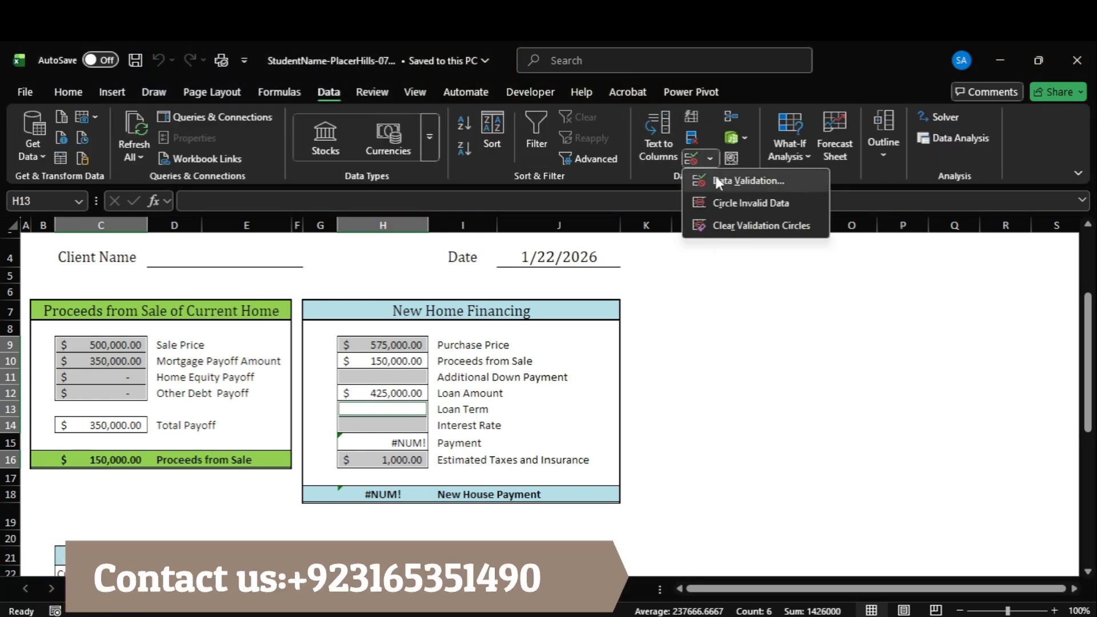
click(716, 178)
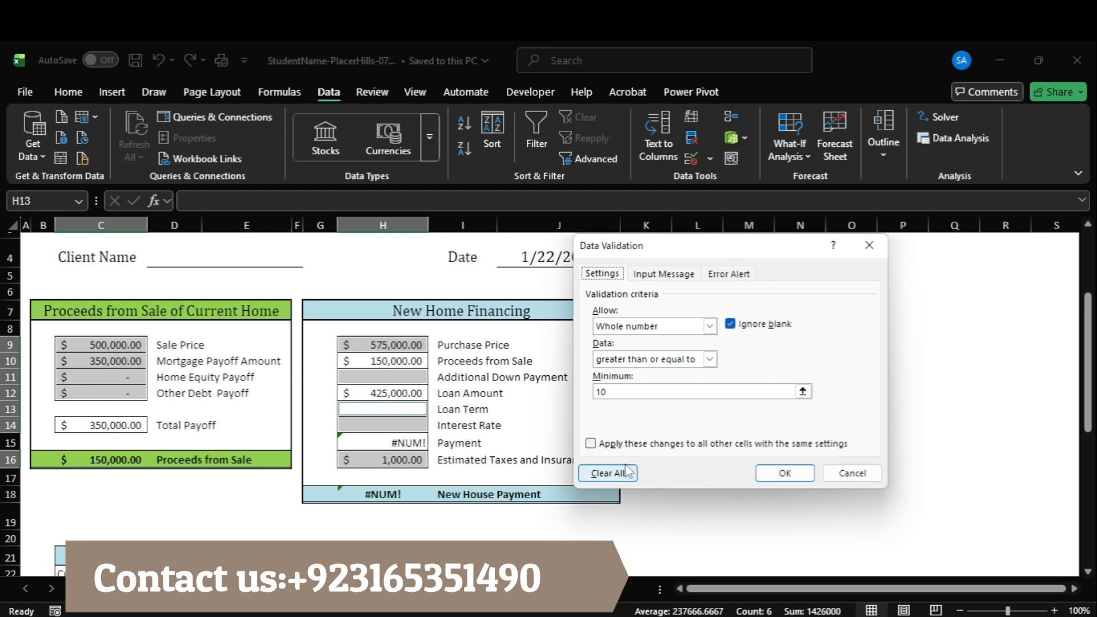
mouse_move(797, 611)
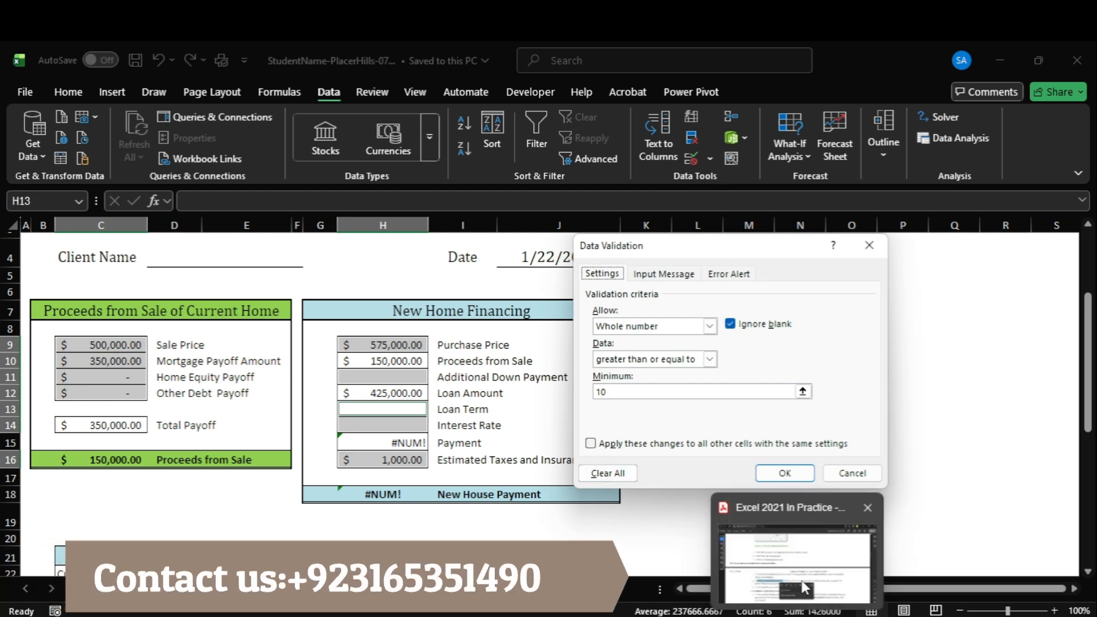
click(805, 577)
key(alt+Tab)
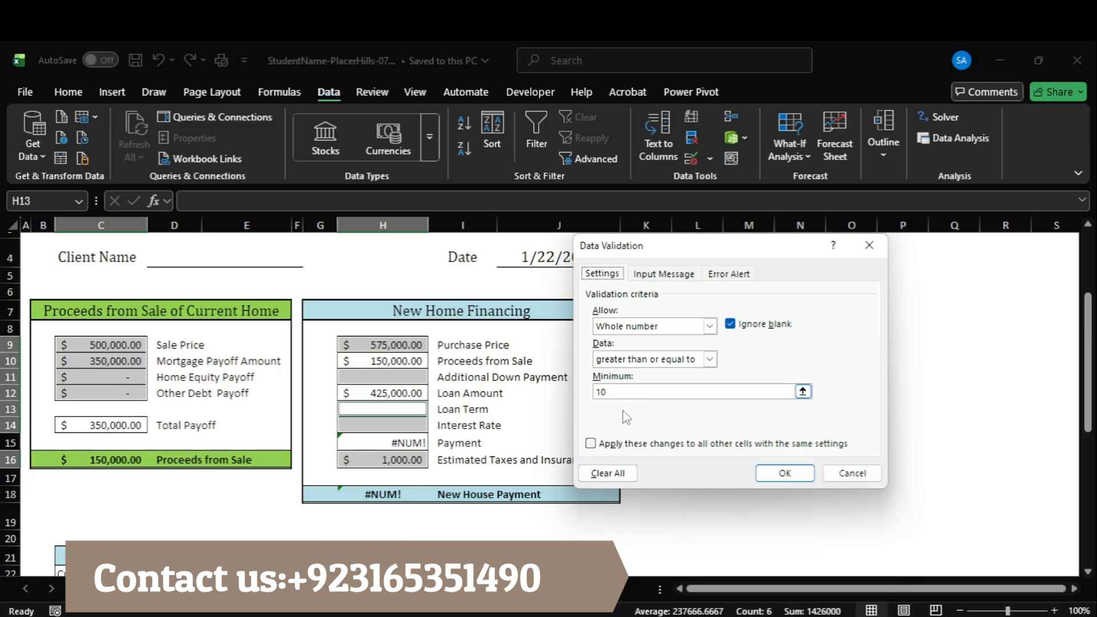
click(608, 473)
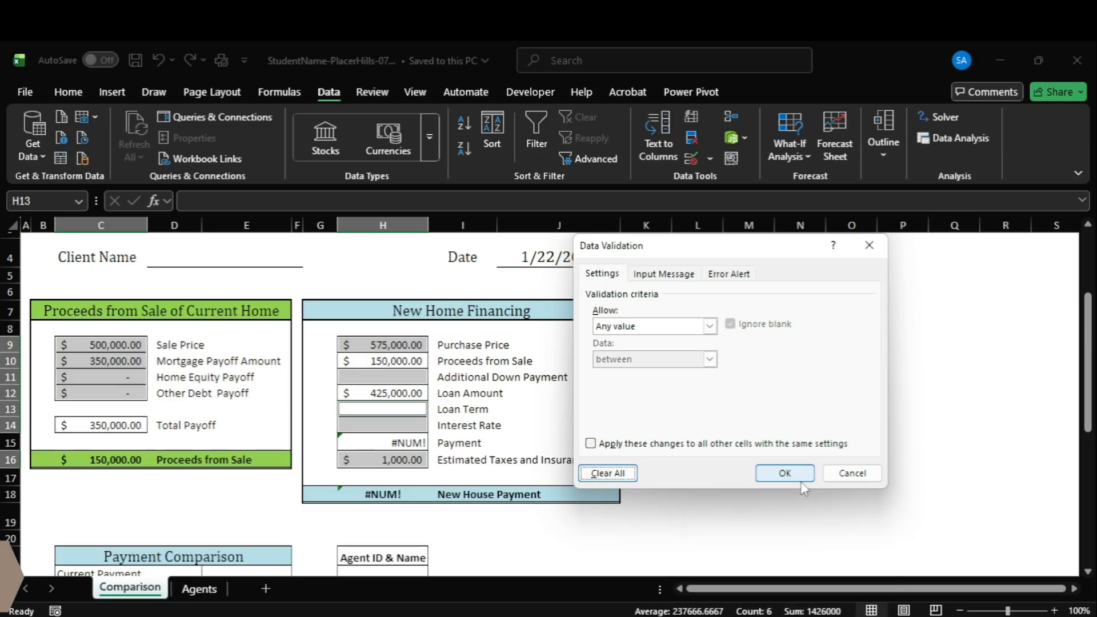
click(785, 473)
Step: Read step 3h and the start of step 4 in the PDF about setting validation criteria with an error alert
mouse_move(797, 612)
click(800, 571)
click(328, 475)
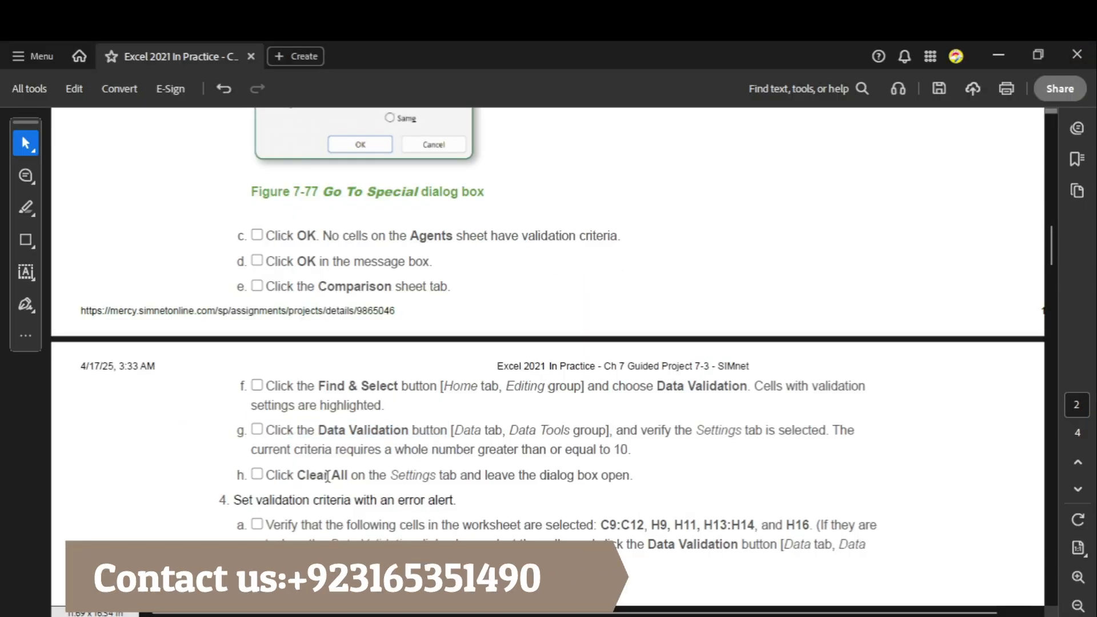
scroll(327, 475, down, 2)
scroll(366, 457, up, 1)
scroll(508, 407, down, 1)
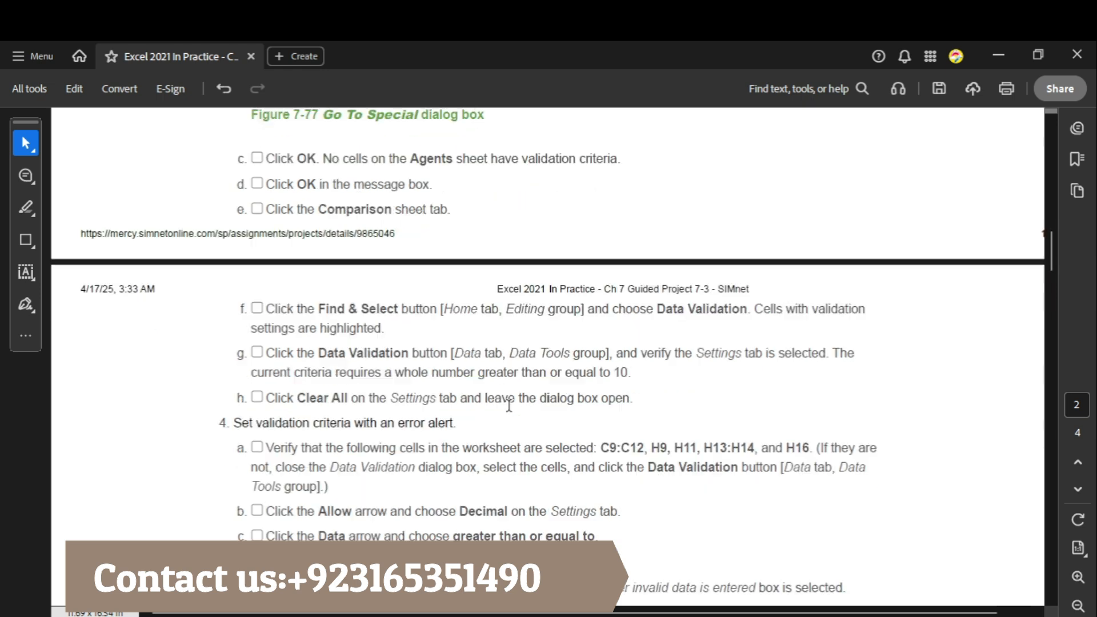
scroll(256, 366, down, 2)
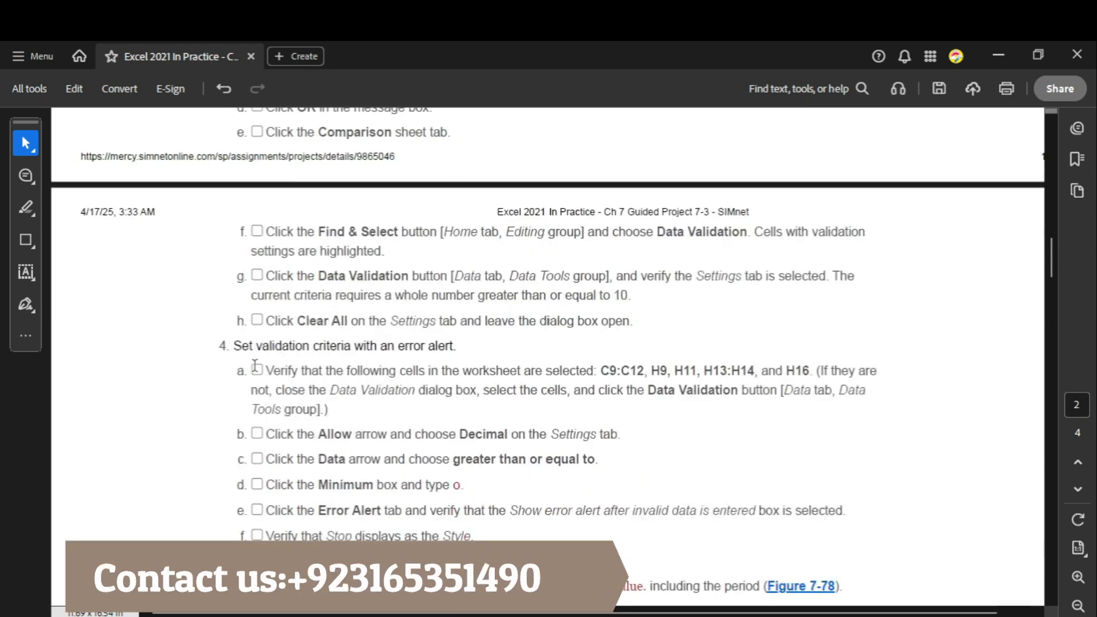
drag(234, 346, 445, 354)
Step: Examine the selected cells on the Comparison sheet in Excel and compare them with step 4a in the PDF
mouse_move(832, 615)
click(832, 554)
scroll(514, 394, down, 5)
scroll(512, 391, up, 4)
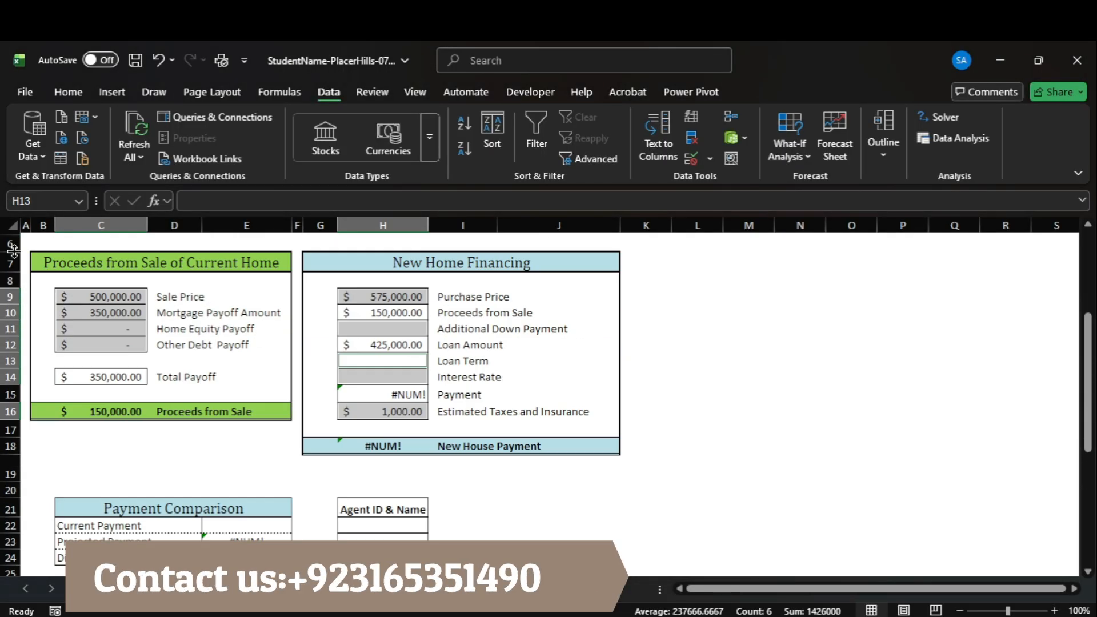
mouse_move(894, 615)
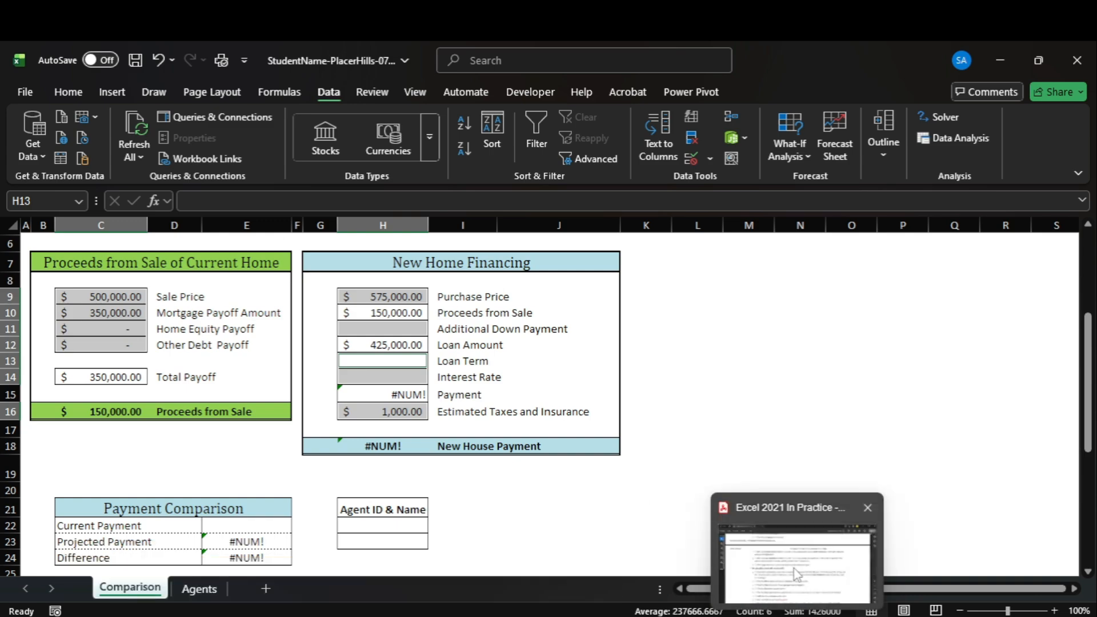
click(894, 549)
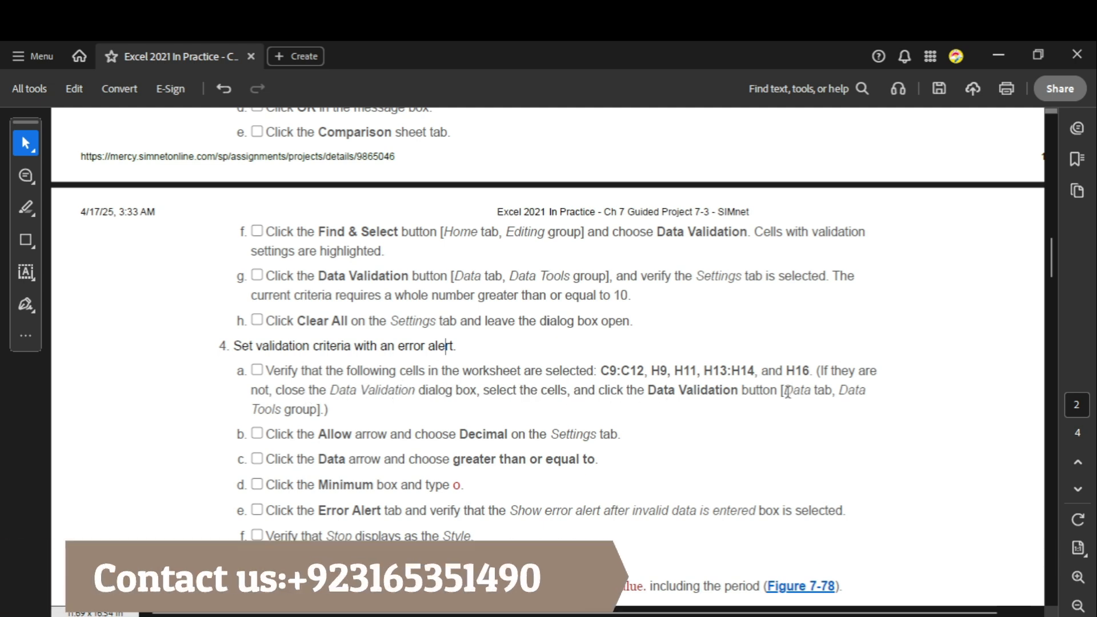
Step: Open Data Validation for the selected cells in Excel, read step 4b in the PDF, and allow Decimal values
mouse_move(832, 614)
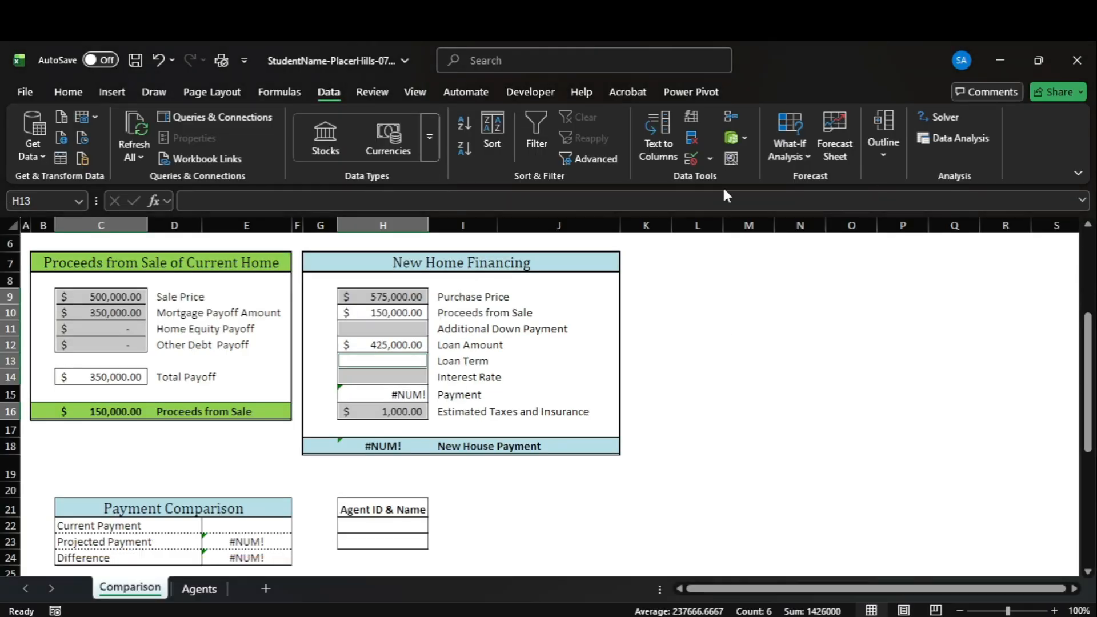
click(691, 156)
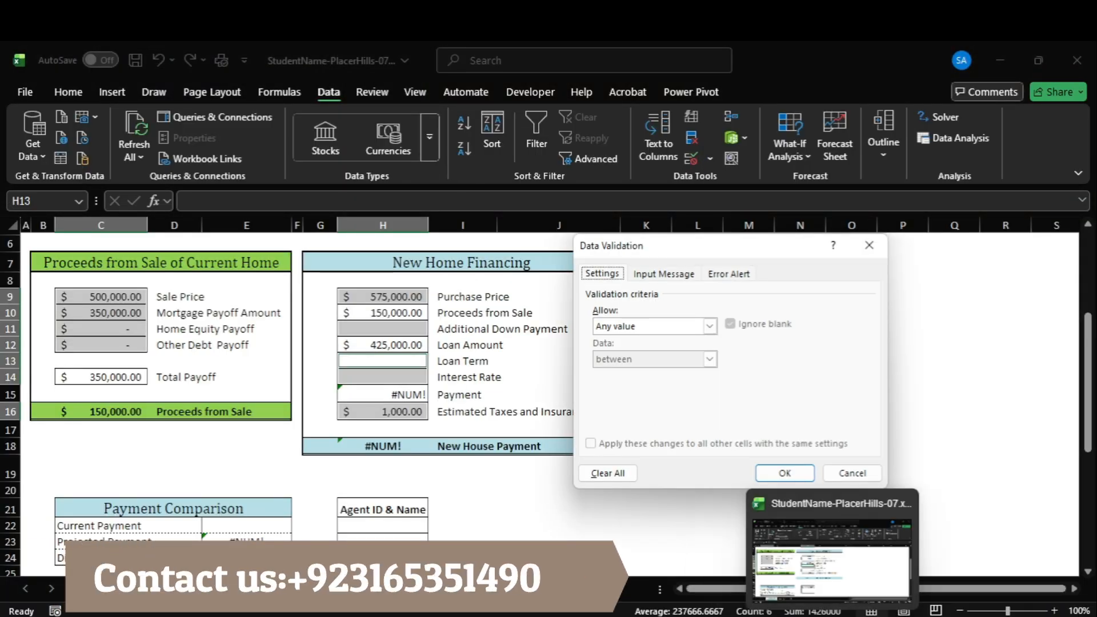
click(791, 563)
drag(267, 433, 594, 433)
click(727, 523)
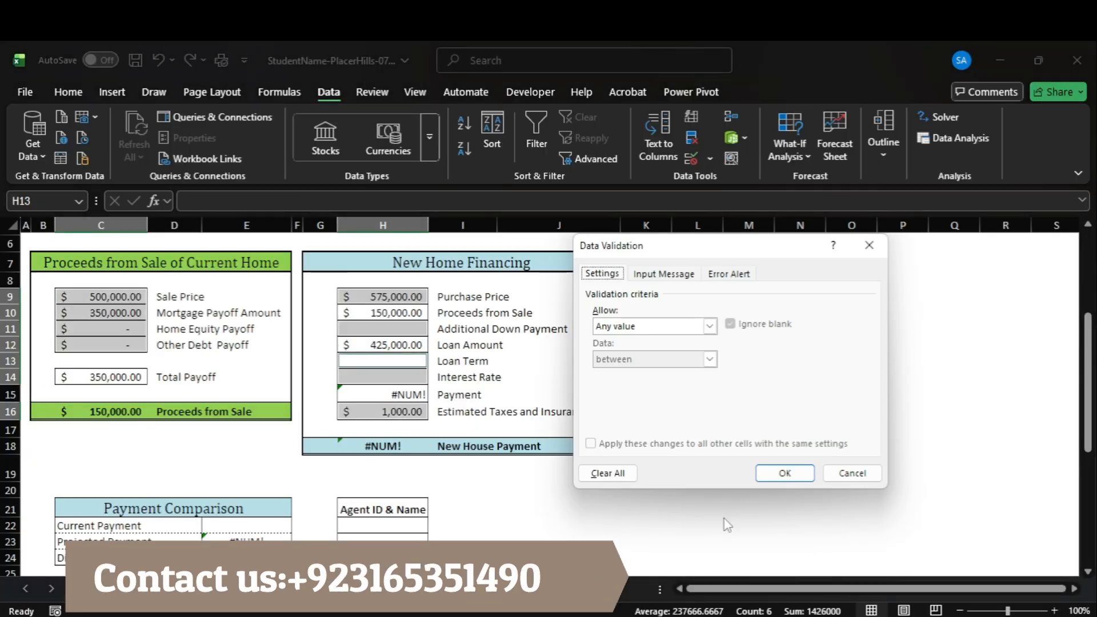
click(709, 327)
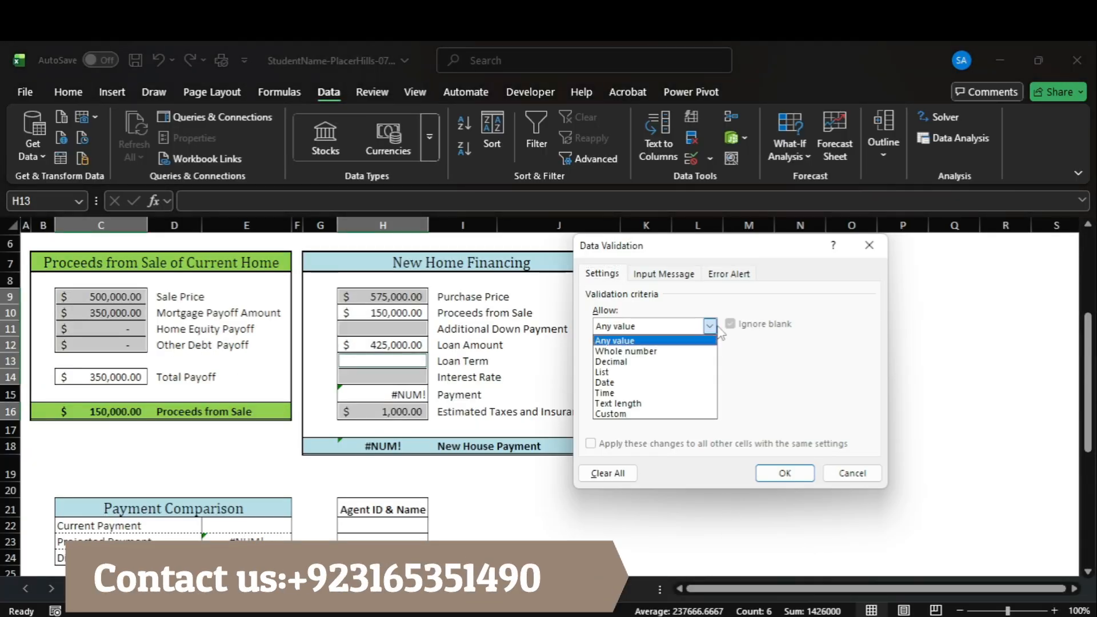
click(657, 362)
Step: Read step 4c in the PDF and set the validation's Data condition to greater than or equal to in Excel
click(792, 561)
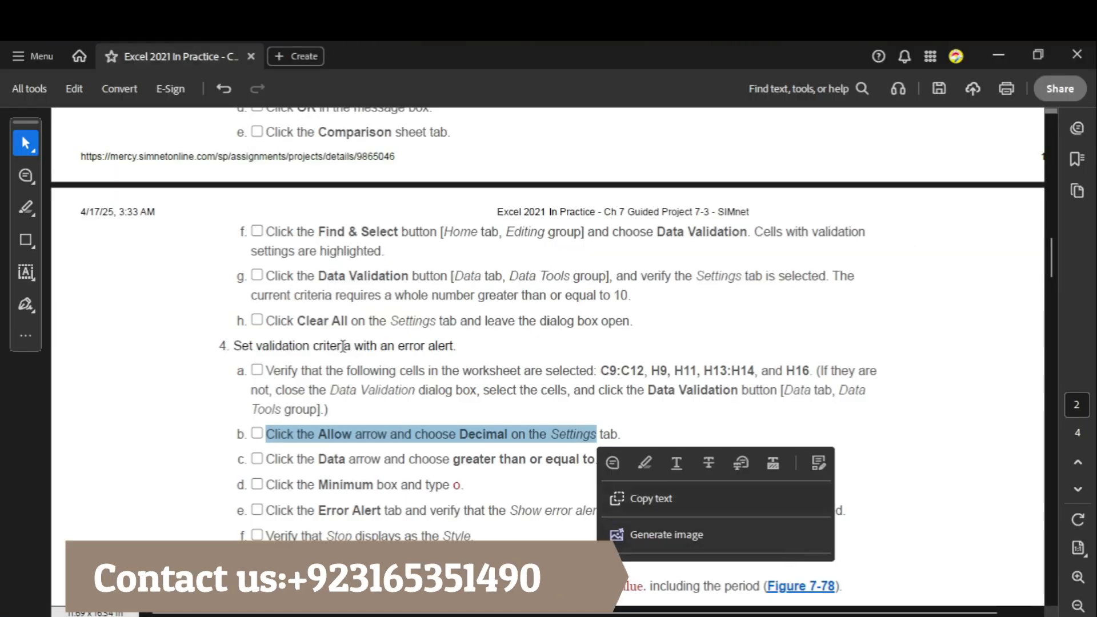
scroll(343, 346, down, 3)
drag(266, 343, 595, 343)
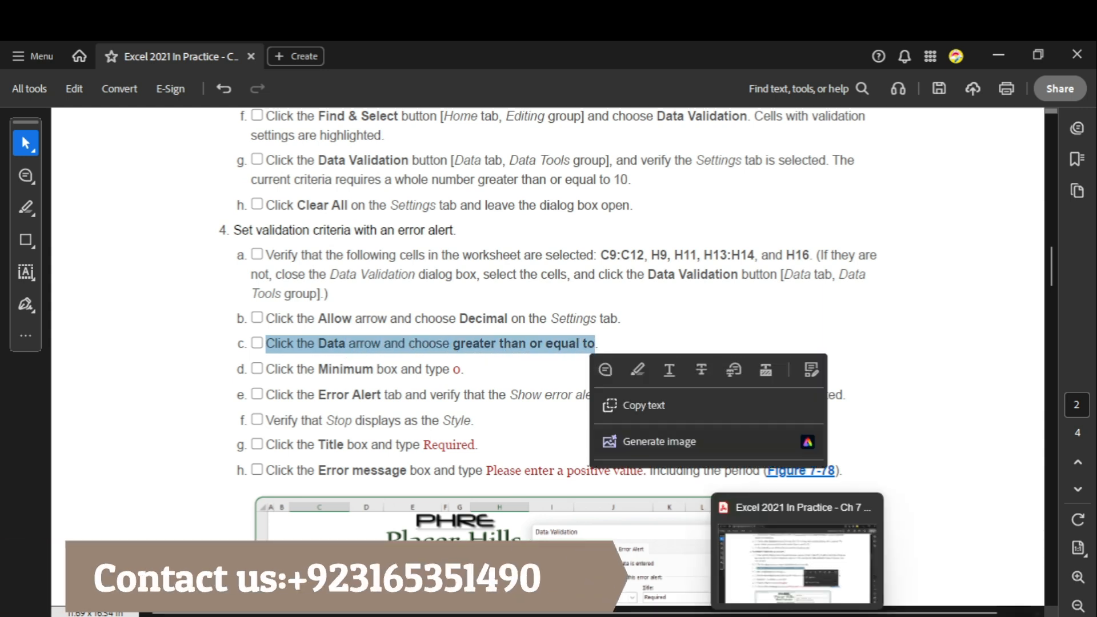
key(alt+Tab)
click(710, 359)
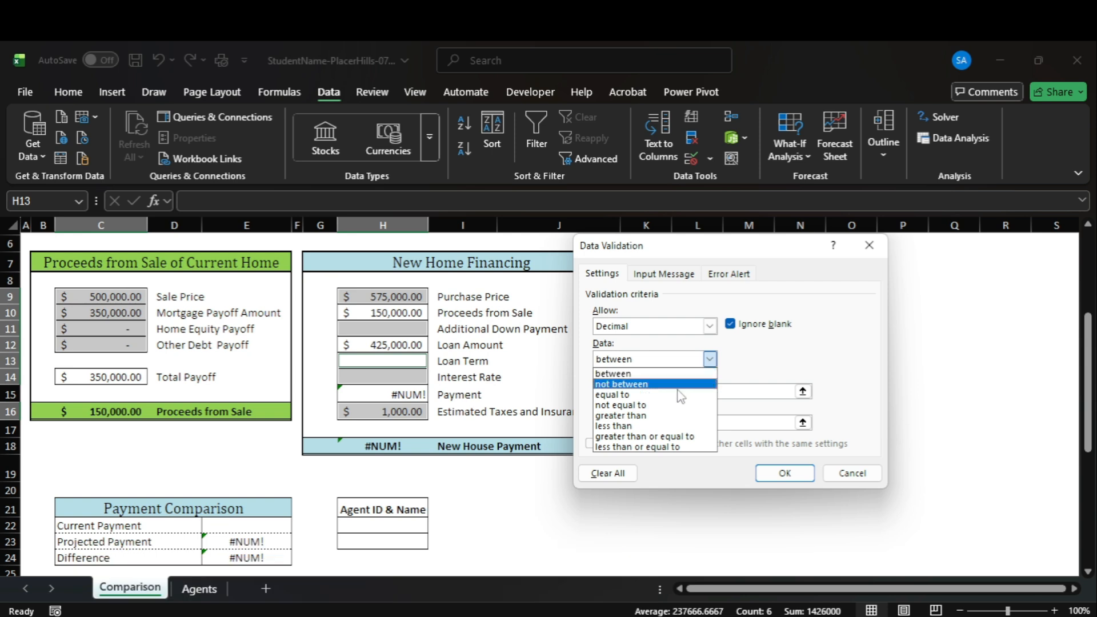
click(645, 436)
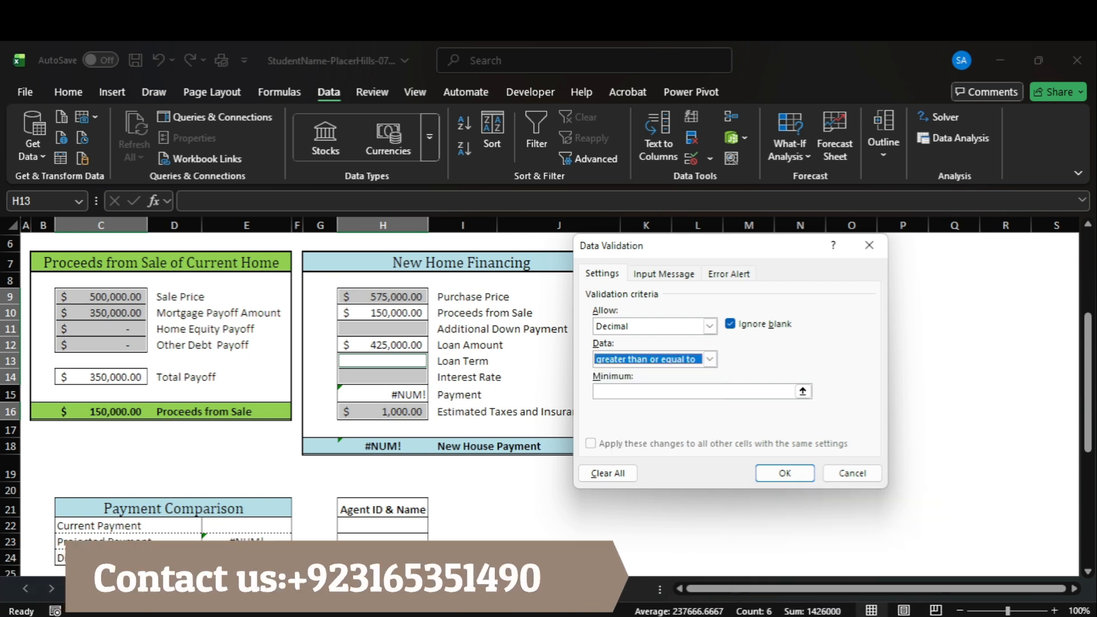
Step: Read step 4d in the PDF and set the validation's Minimum to 0 in Excel
key(alt+Tab)
click(295, 369)
drag(272, 368, 466, 370)
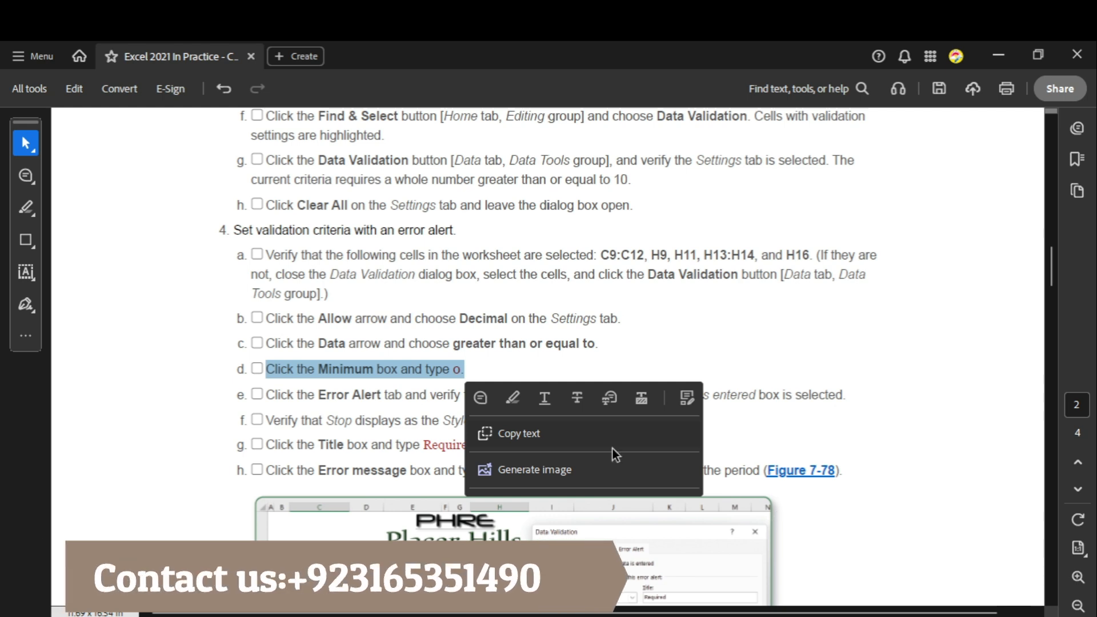
mouse_move(832, 615)
click(823, 565)
click(652, 391)
text(0)
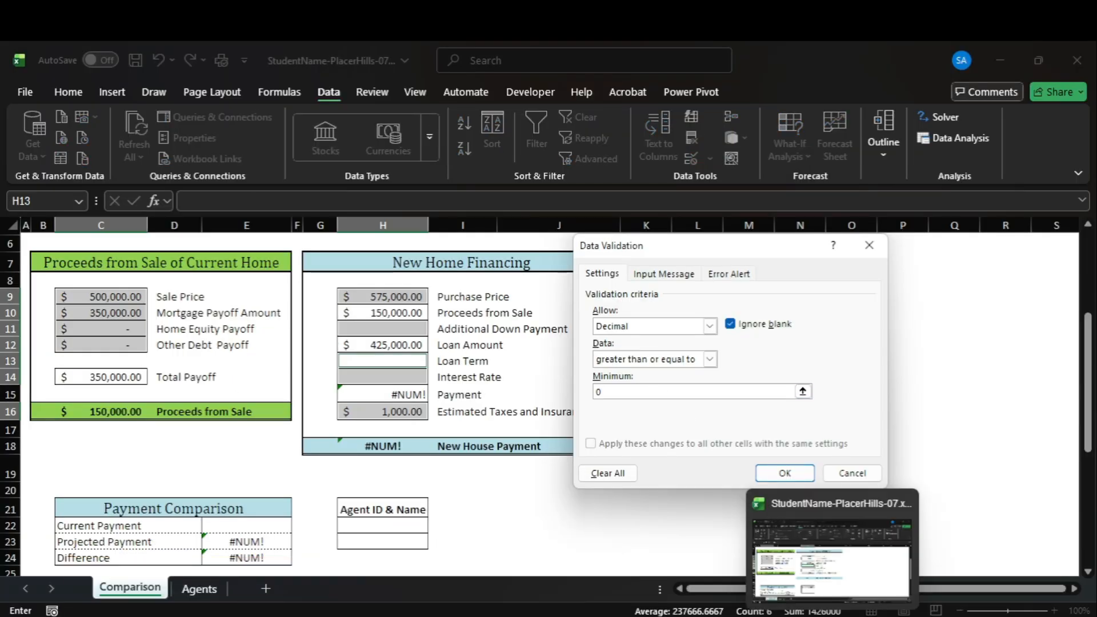
Step: Read step 4e in the PDF about the error alert and return to the Data Validation dialog in Excel
click(792, 615)
click(359, 396)
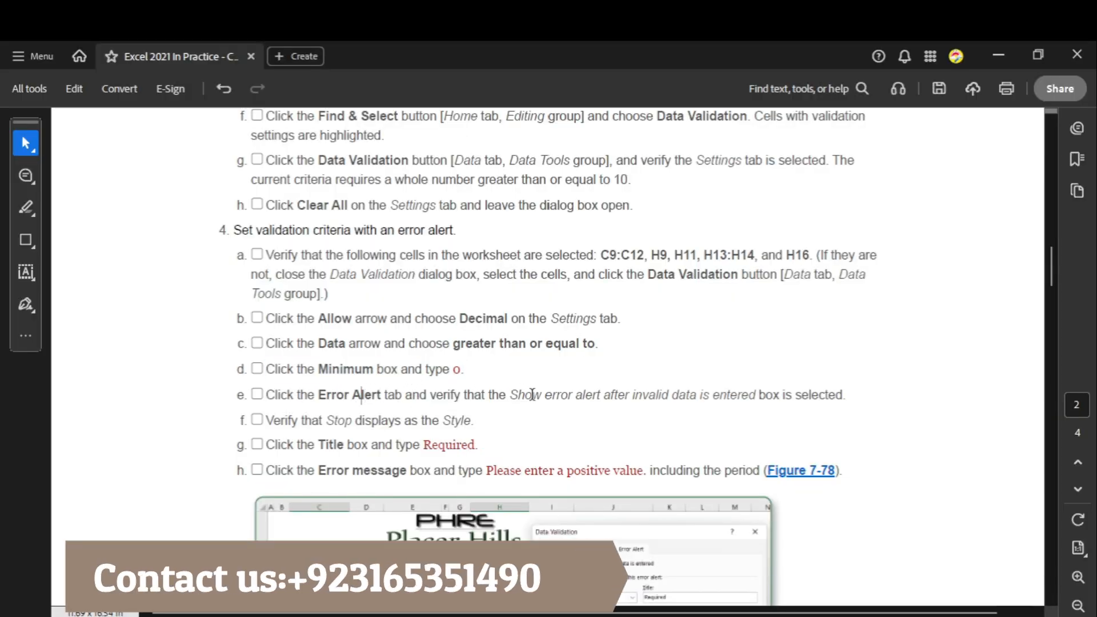
mouse_move(832, 615)
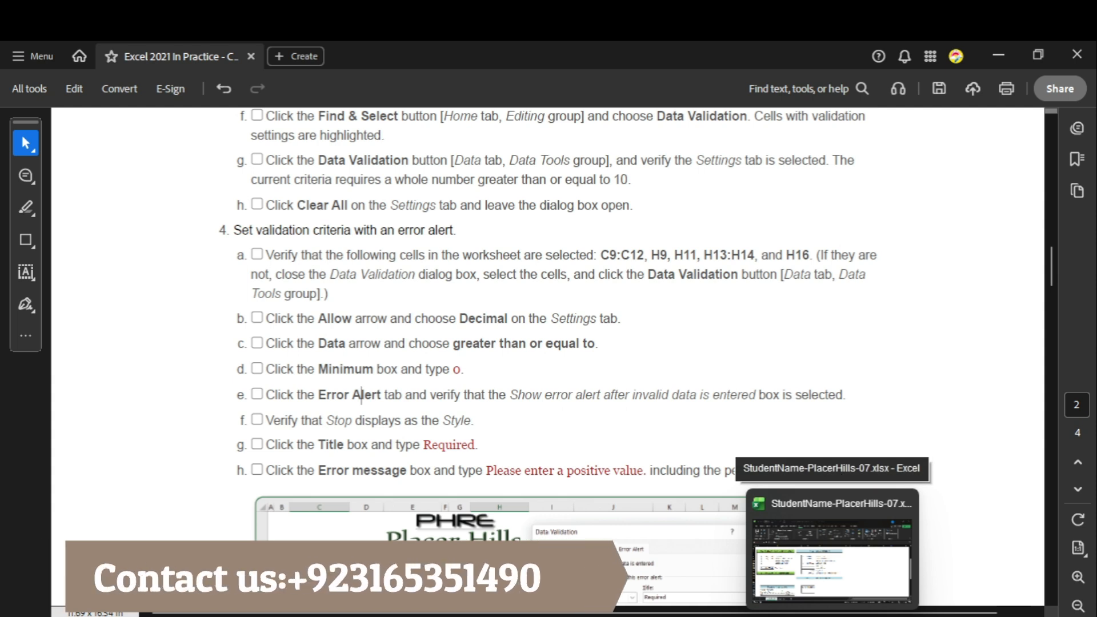
click(831, 563)
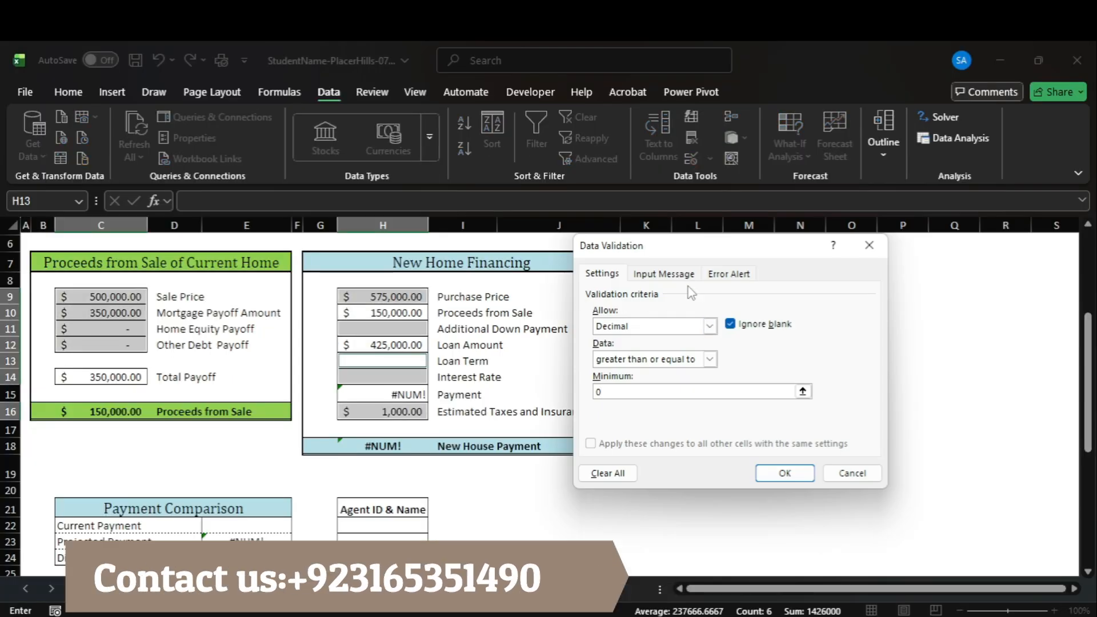
Step: Display the validation's error alert settings, check the style requirement in the PDF, and keep the style as Stop in Excel
click(731, 275)
click(708, 348)
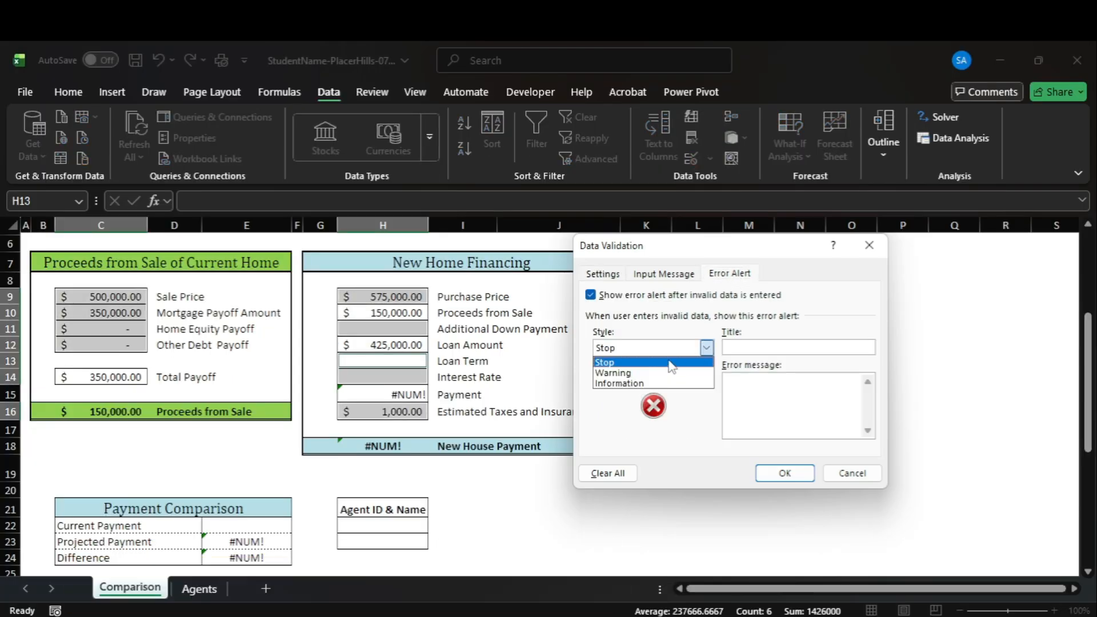
click(671, 363)
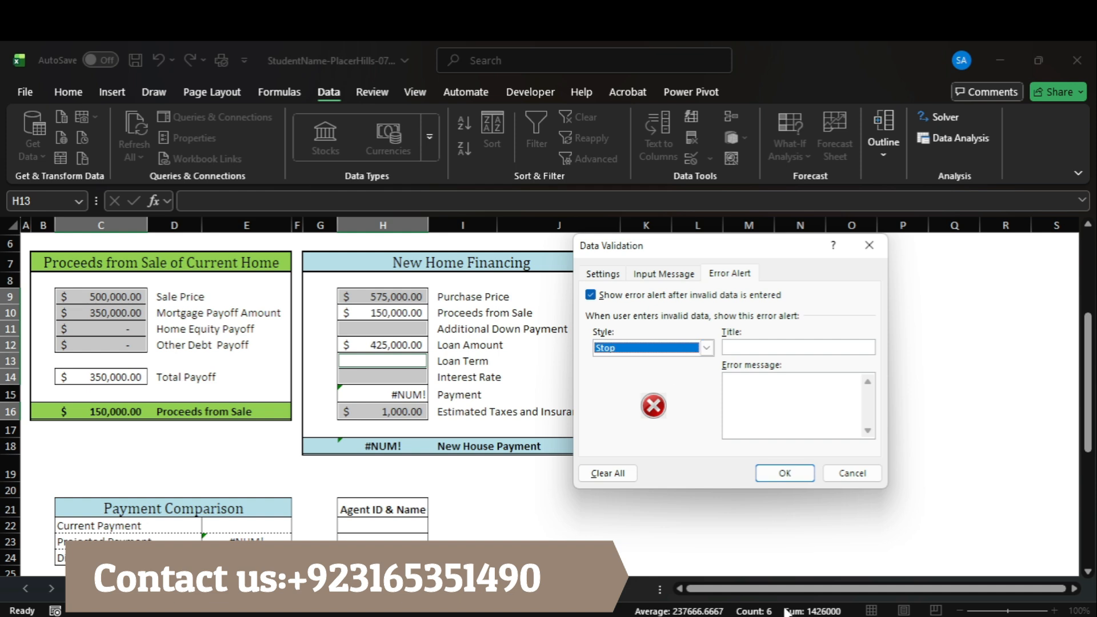
click(943, 569)
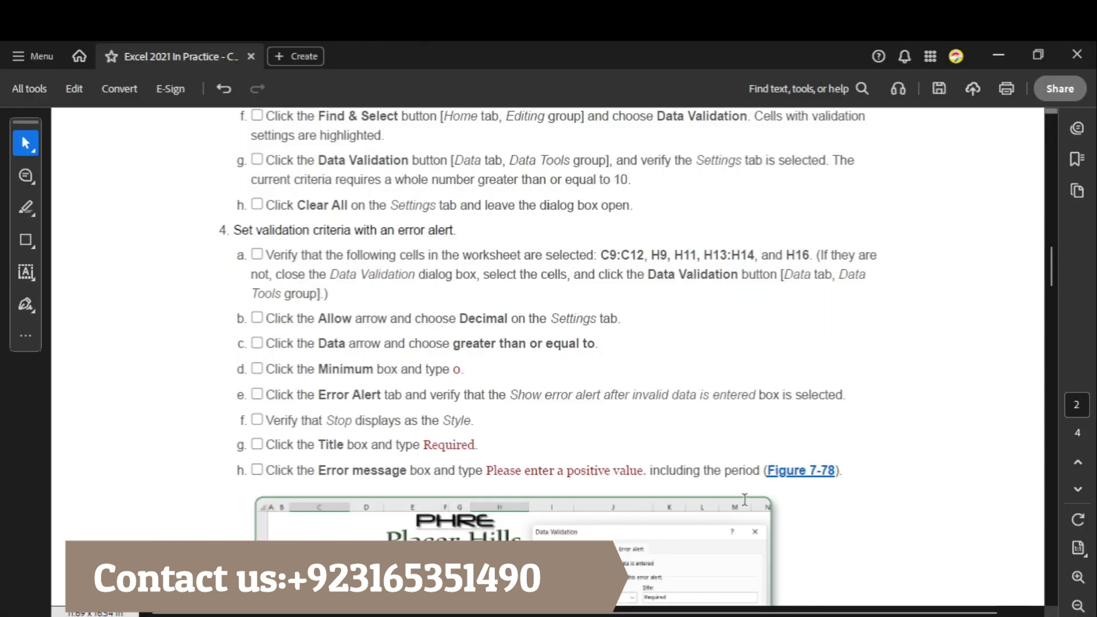
click(822, 548)
click(707, 347)
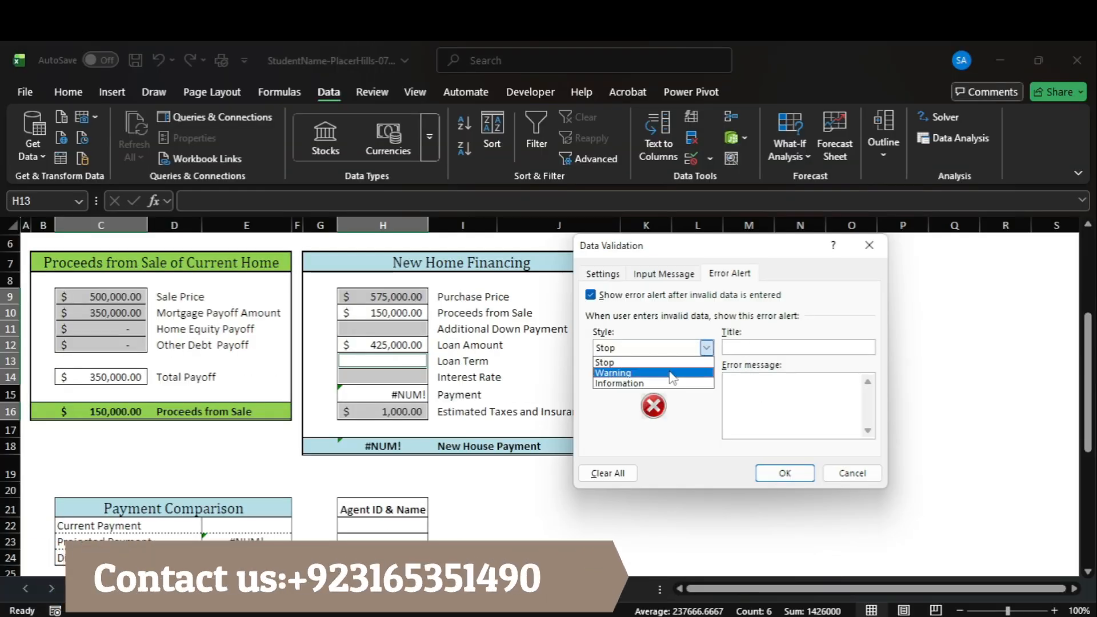
key(Escape)
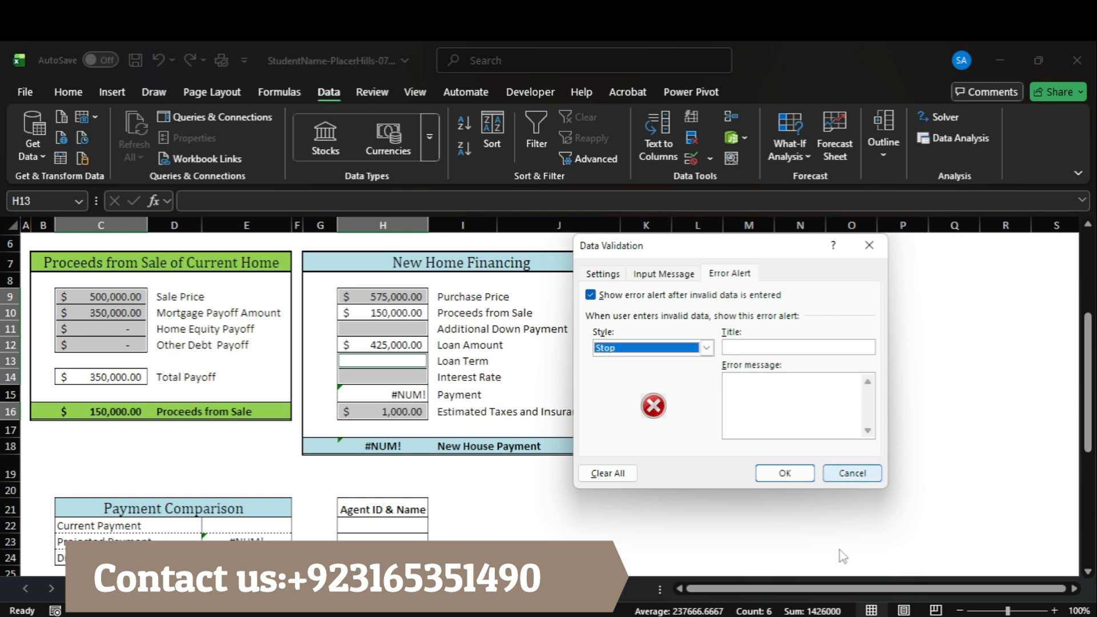
Step: Copy "Required" from step 4g in the PDF and enter it as the error alert's title in Excel
click(797, 557)
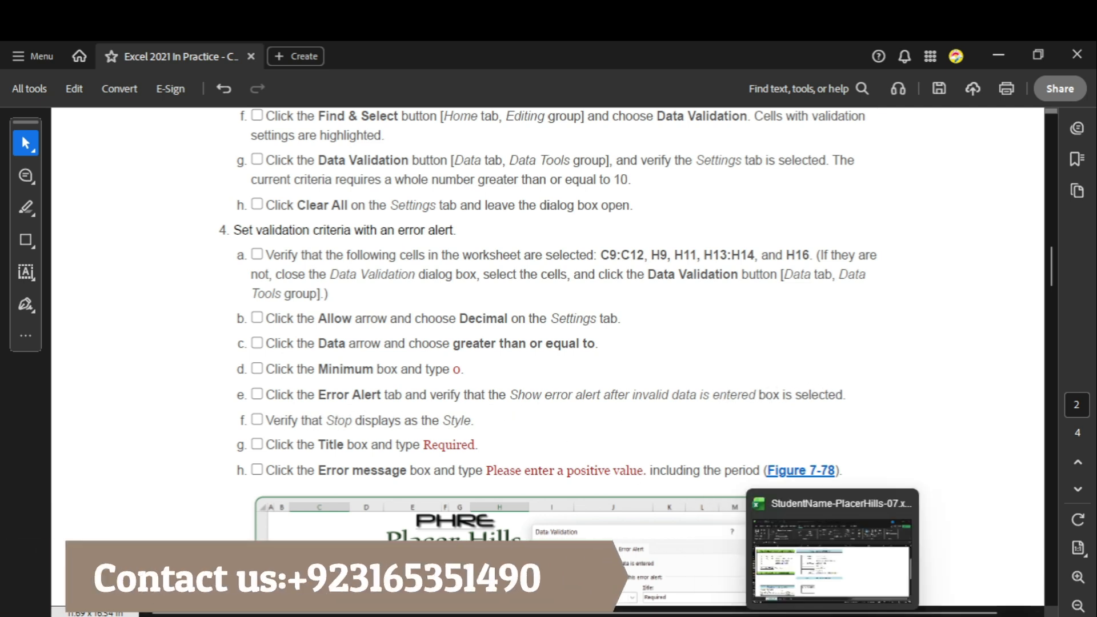
click(828, 548)
mouse_move(788, 611)
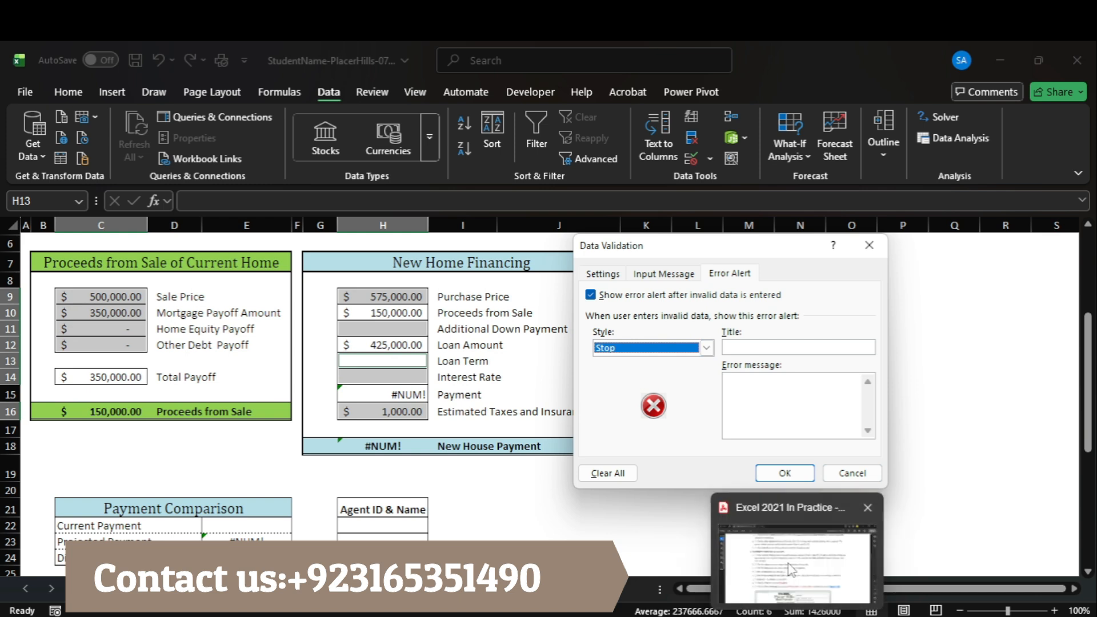
click(793, 566)
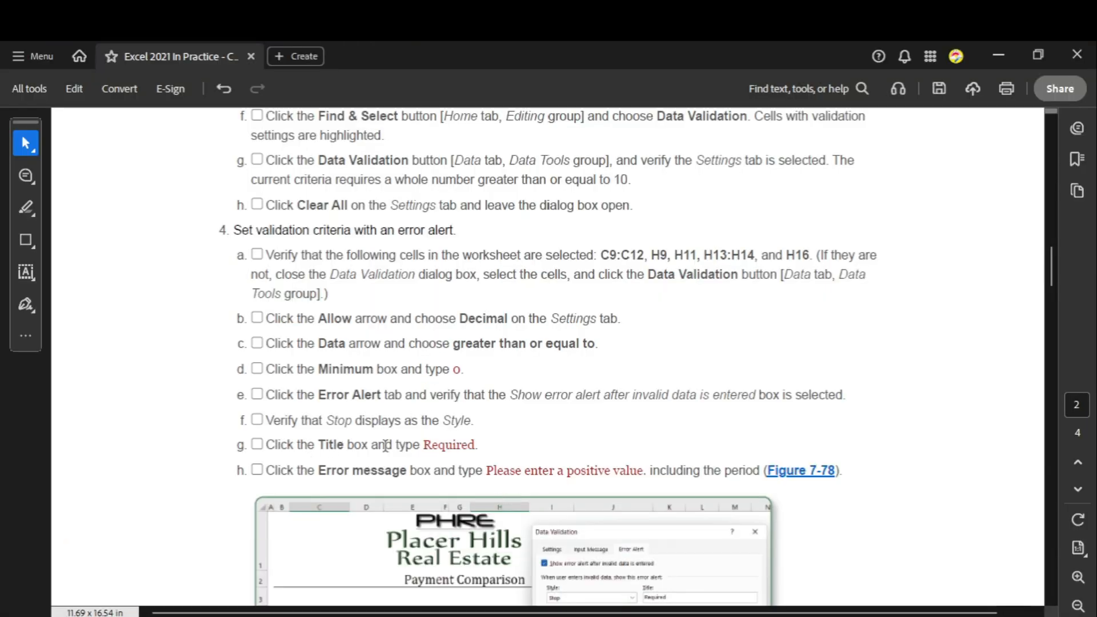
double_click(452, 446)
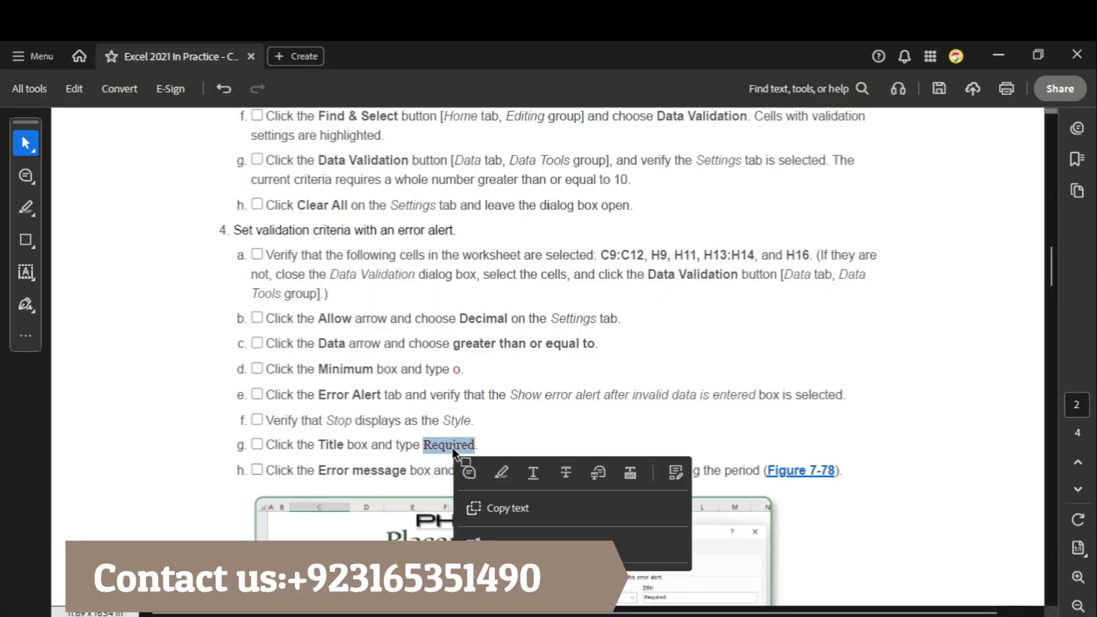
key(ctrl+c)
mouse_move(831, 609)
click(830, 557)
click(784, 347)
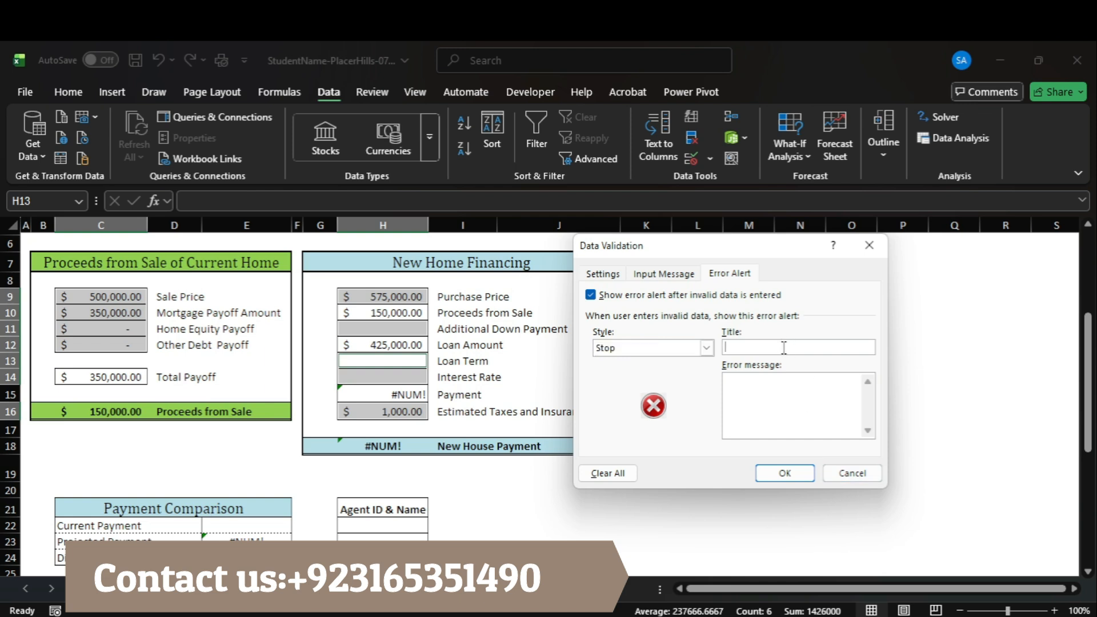
Step: Copy "Please enter a positive value." from step 4h in the PDF and paste it as the error message in Excel
mouse_move(796, 611)
click(796, 557)
scroll(264, 398, down, 2)
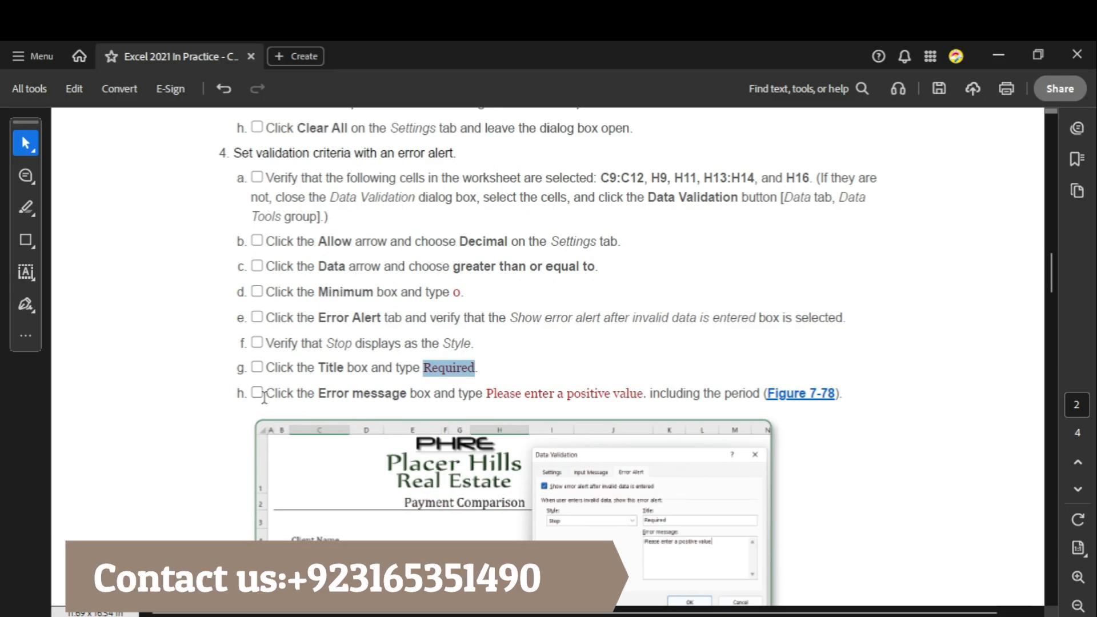
drag(486, 393, 646, 391)
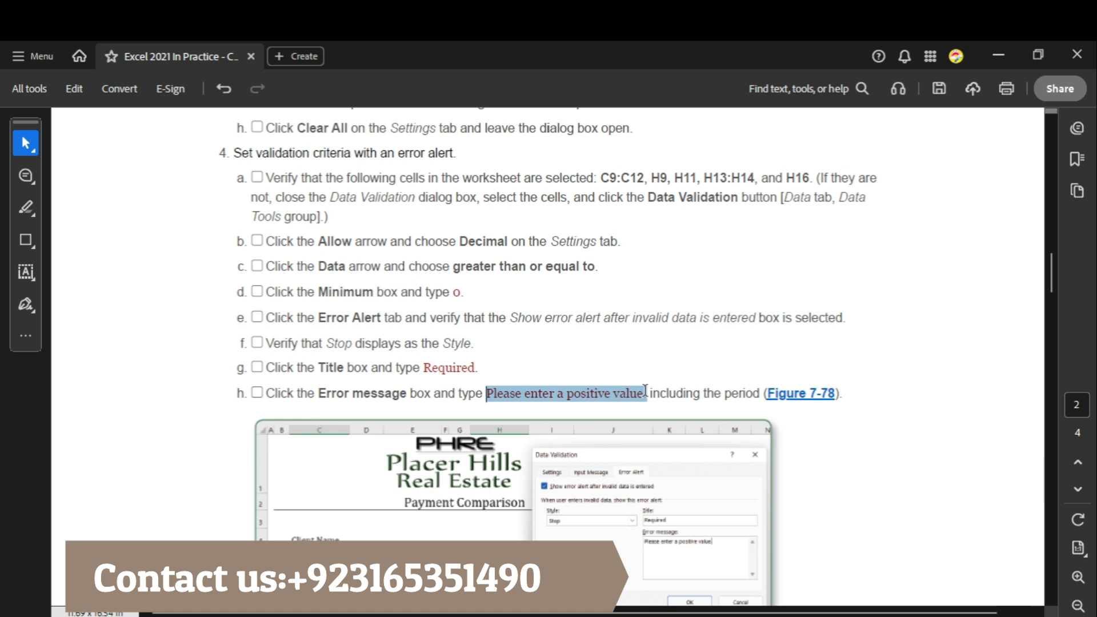
key(ctrl+c)
mouse_move(834, 612)
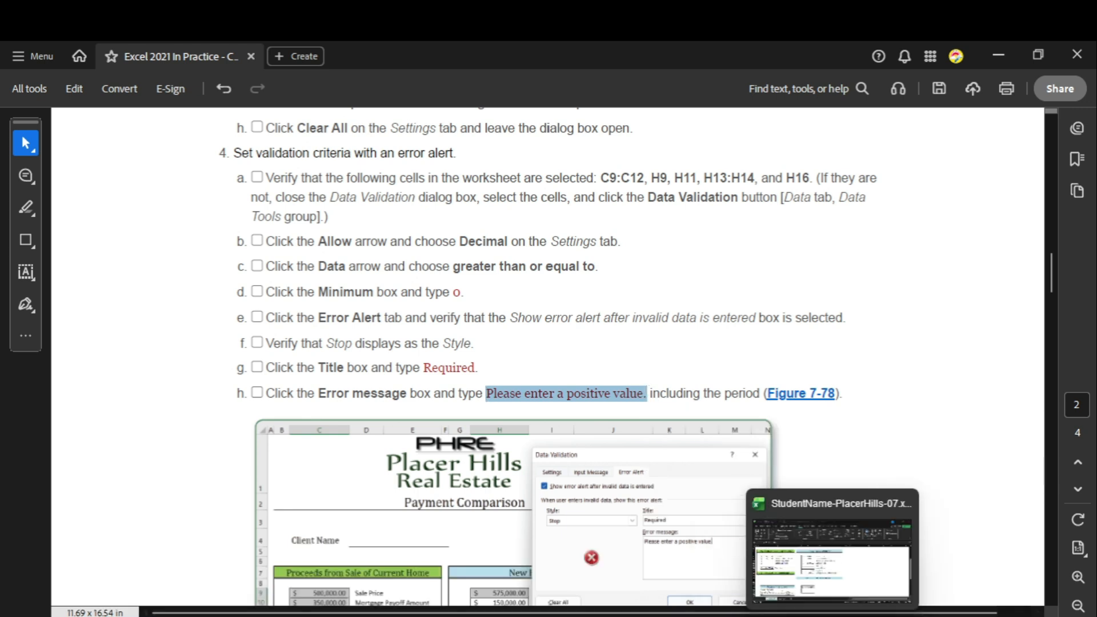
click(831, 560)
click(800, 412)
key(ctrl+v)
Step: Check the Error Alert figure and the end of step 4 in the PDF, and apply the validation settings in Excel
mouse_move(796, 612)
click(783, 566)
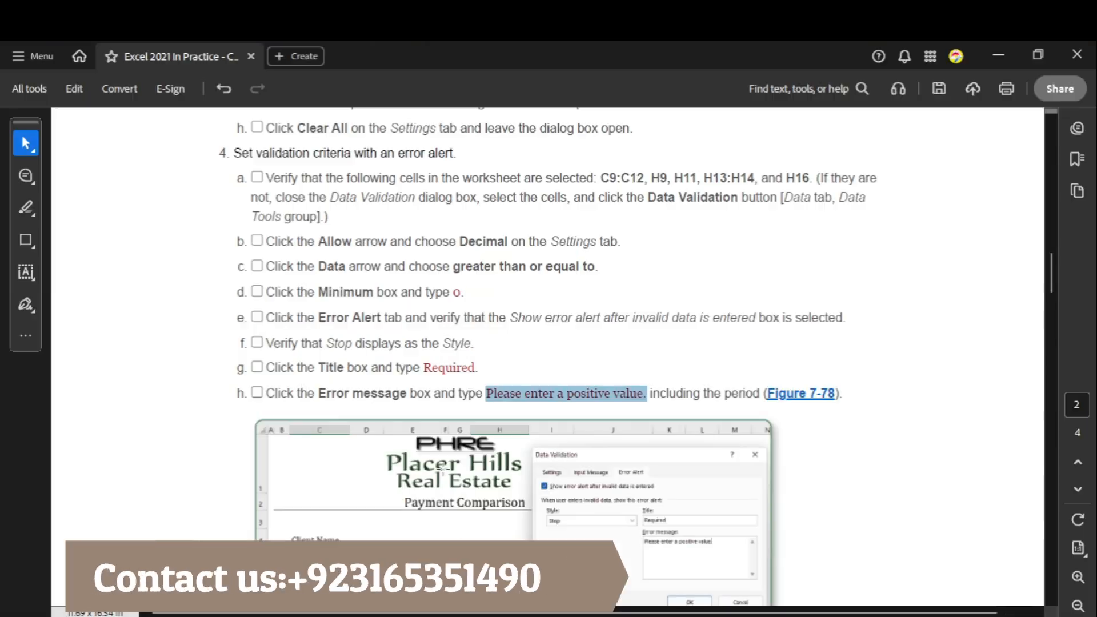
scroll(514, 343, down, 4)
mouse_move(834, 613)
click(831, 560)
click(773, 478)
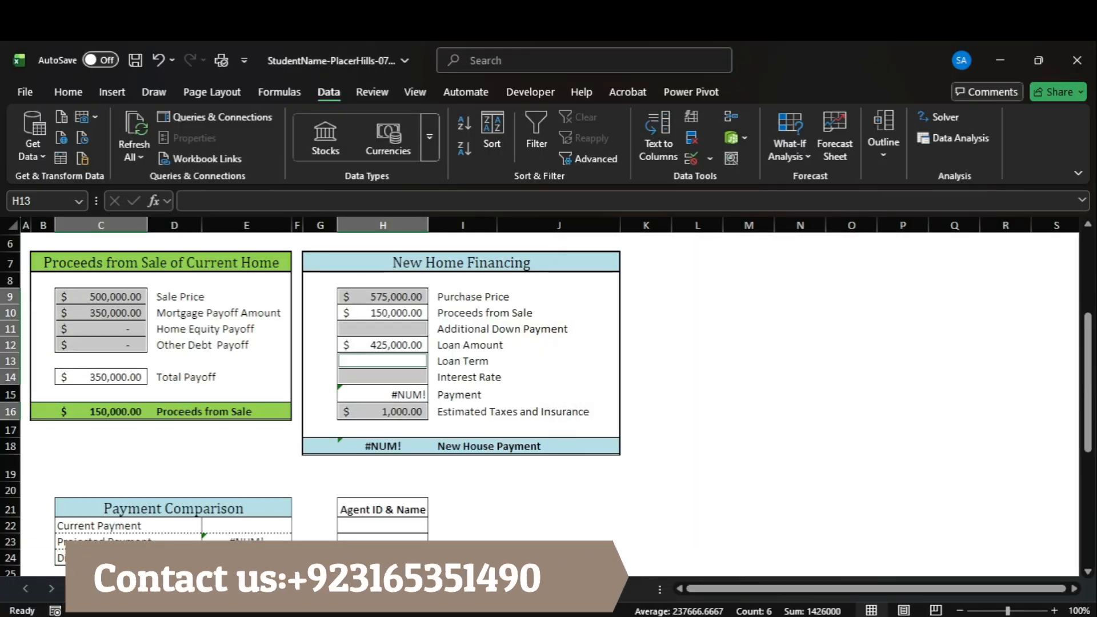
Step: Read step 5 in the PDF about displaying the Developer tab and return to Excel
mouse_move(796, 612)
click(783, 565)
scroll(522, 507, down, 3)
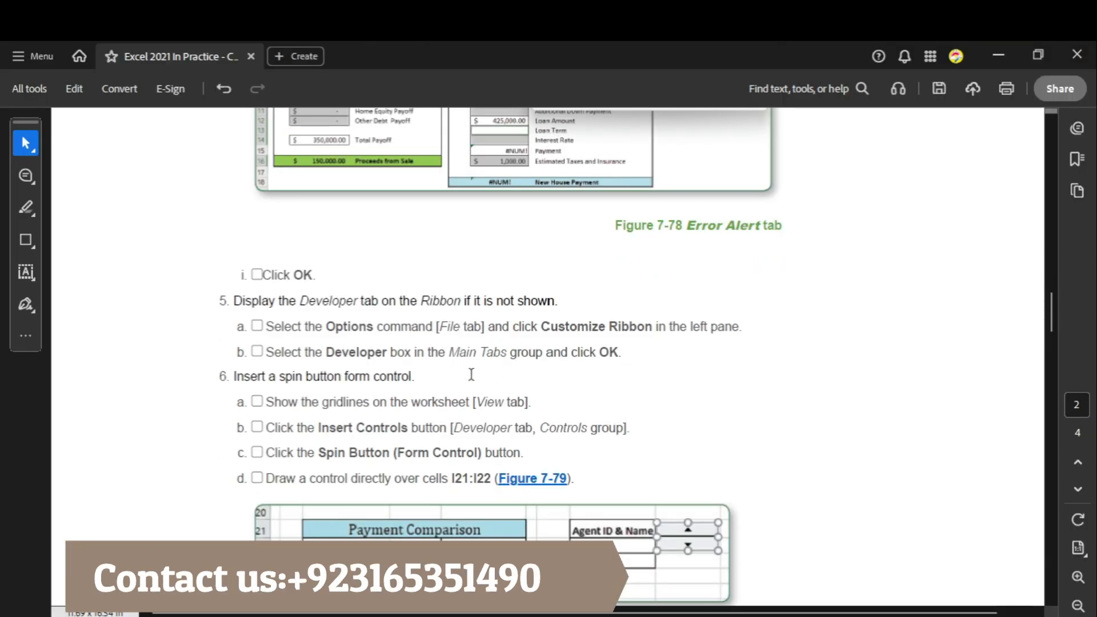
drag(271, 298, 593, 310)
mouse_move(811, 615)
click(829, 549)
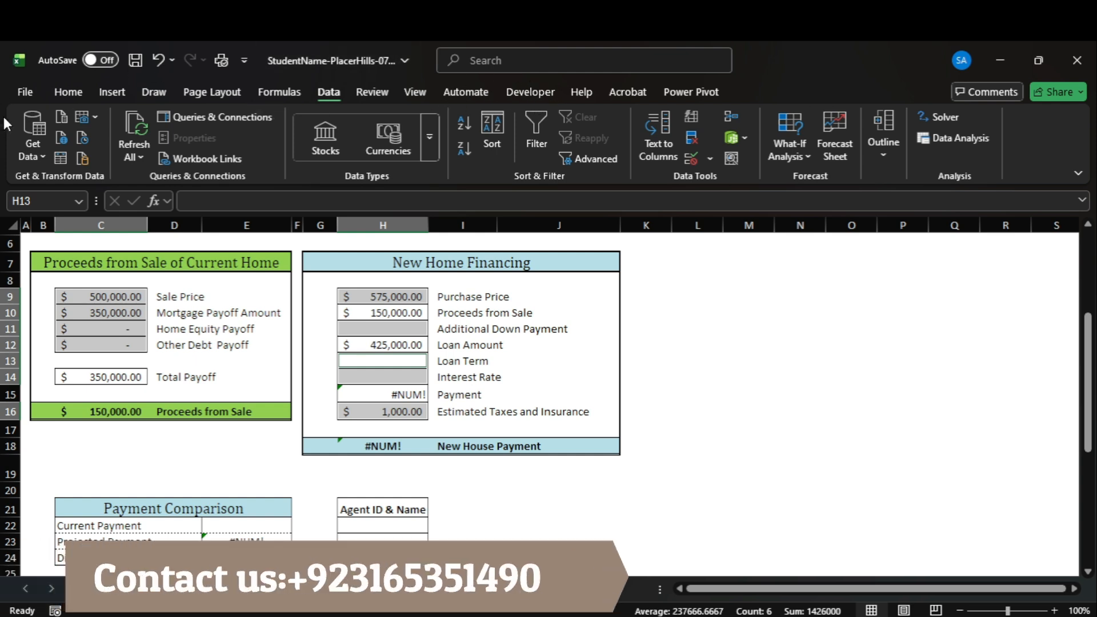
click(25, 93)
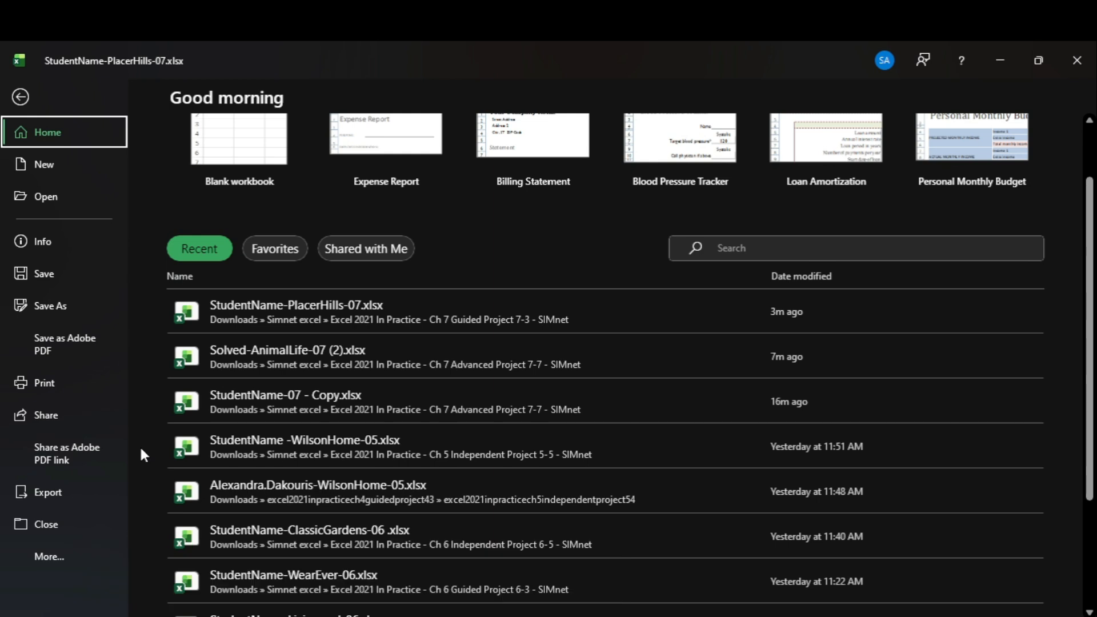
scroll(141, 450, down, 1)
scroll(66, 194, down, 1)
click(21, 97)
Step: Open the ribbon customization in Excel Options, make sure Developer is enabled among the main tabs, and apply the options
click(26, 91)
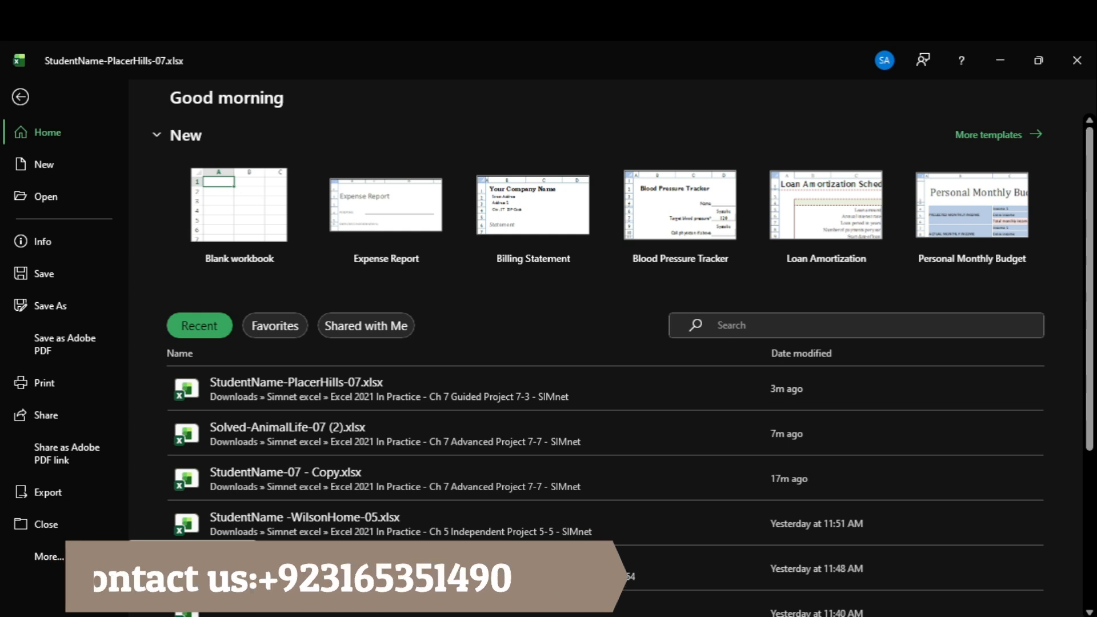
click(193, 597)
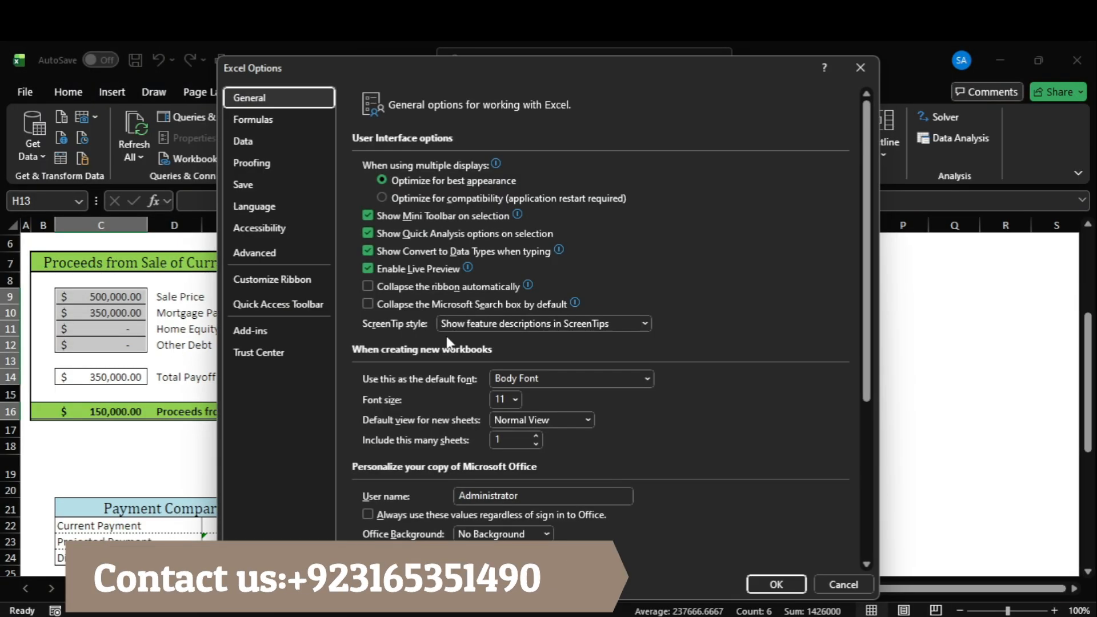
click(285, 280)
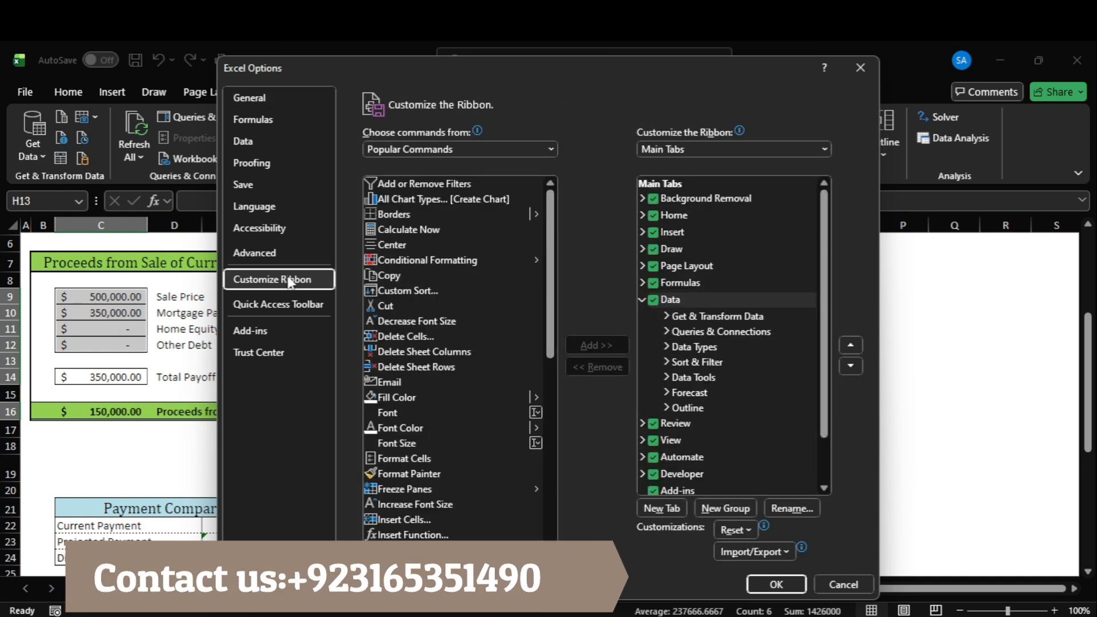
click(654, 474)
click(654, 475)
click(776, 584)
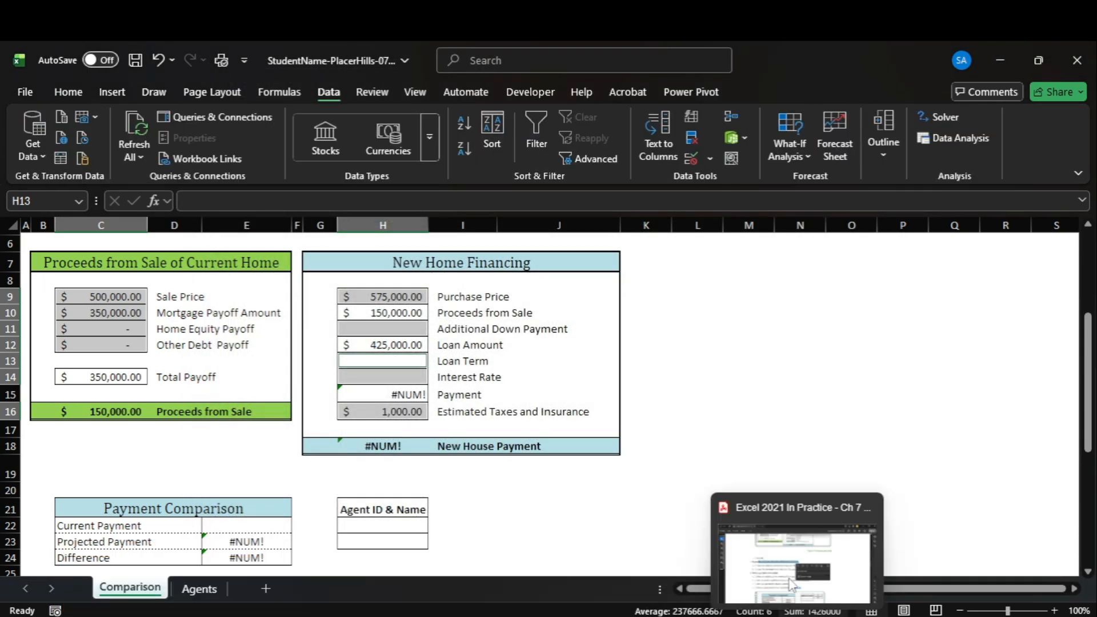
Step: Review steps 5a and 5b in the PDF and look over the spin button instructions in step 6
click(790, 583)
click(292, 319)
scroll(365, 313, down, 1)
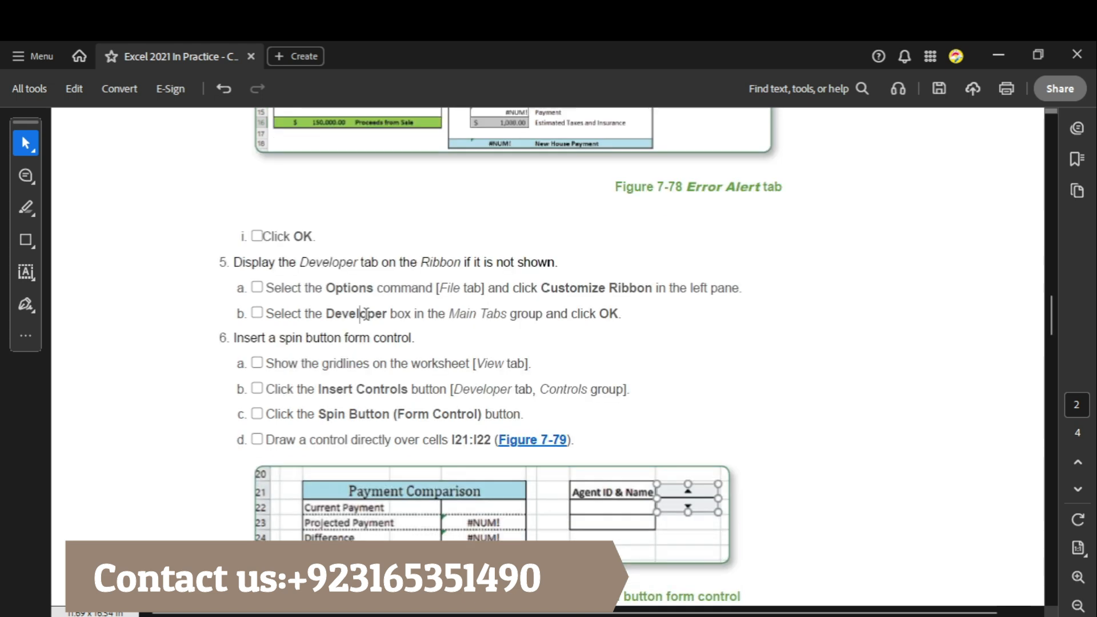
drag(268, 288, 637, 316)
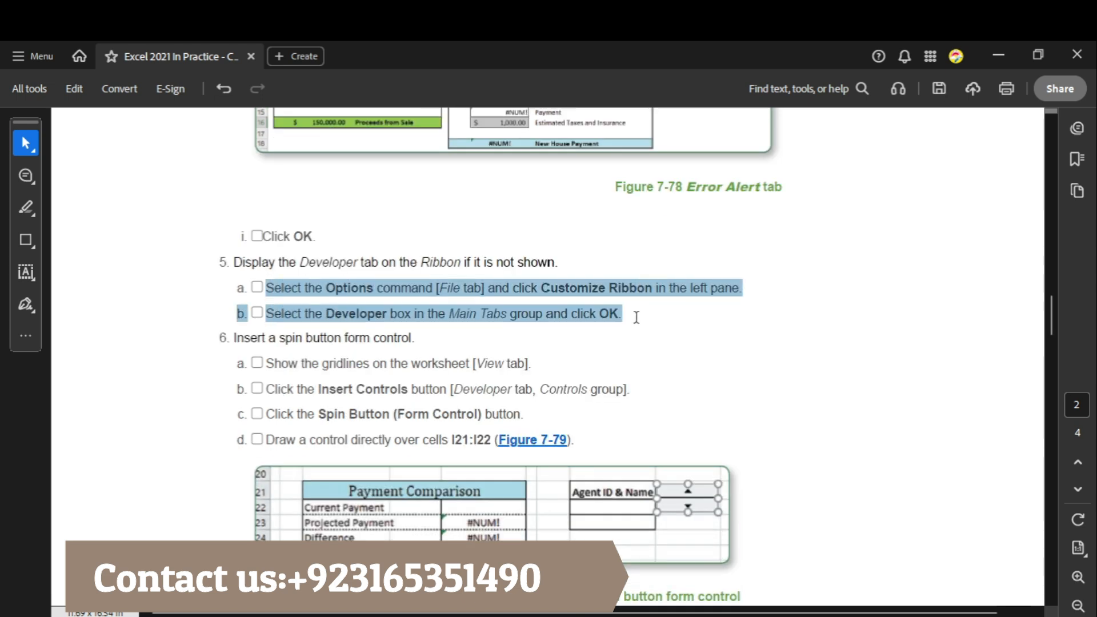
click(629, 316)
scroll(453, 338, down, 4)
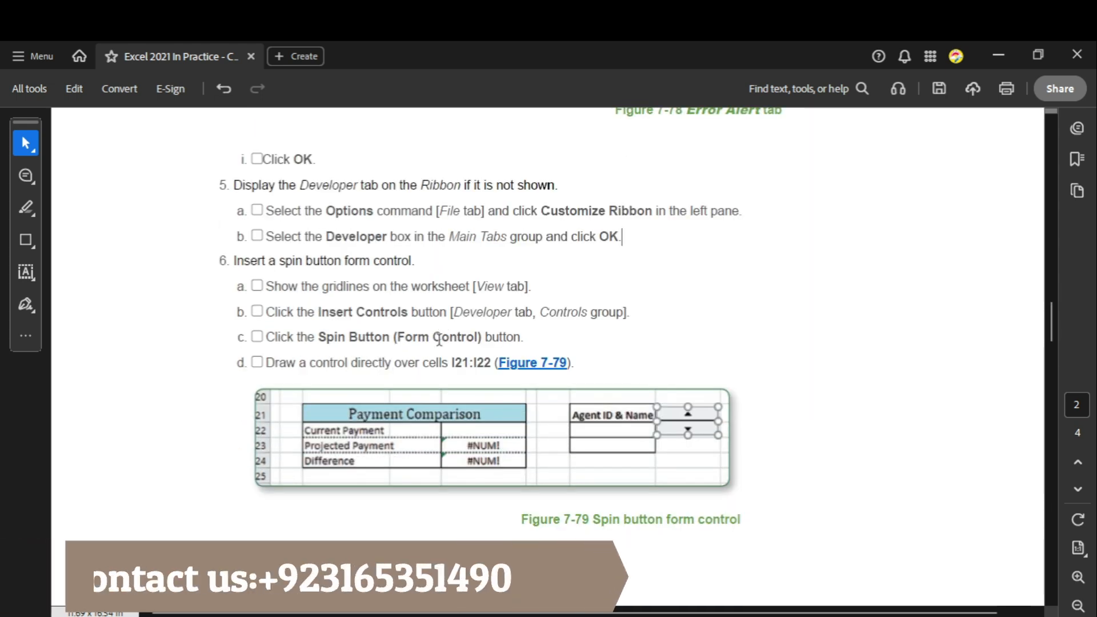
scroll(288, 214, up, 3)
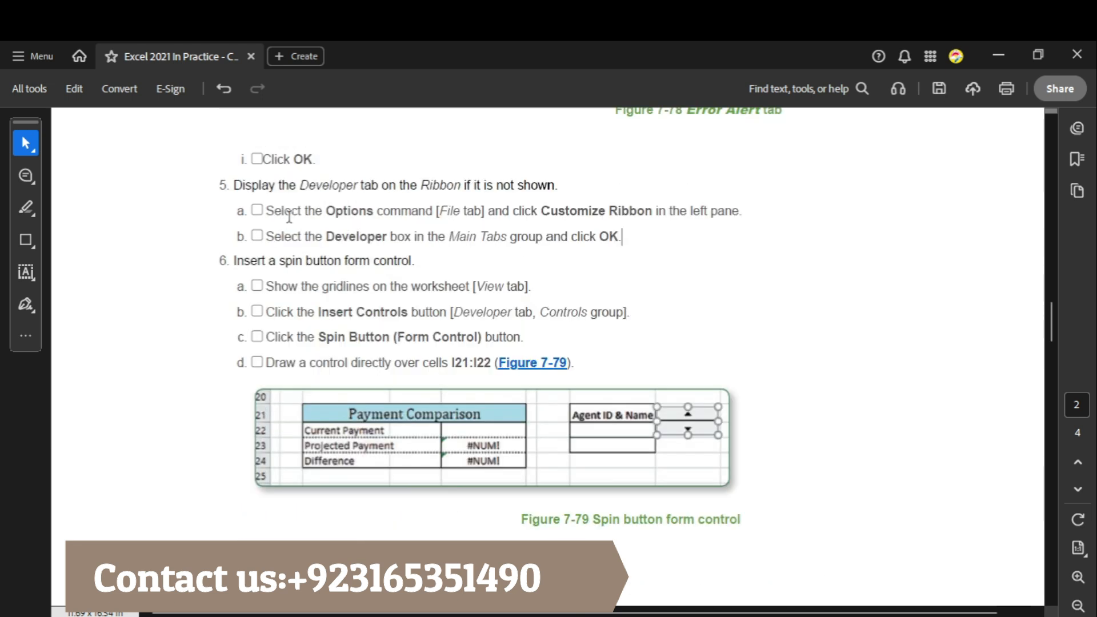
Step: Read step 6a in the PDF and show the gridlines on the Comparison sheet in Excel
drag(233, 266, 396, 266)
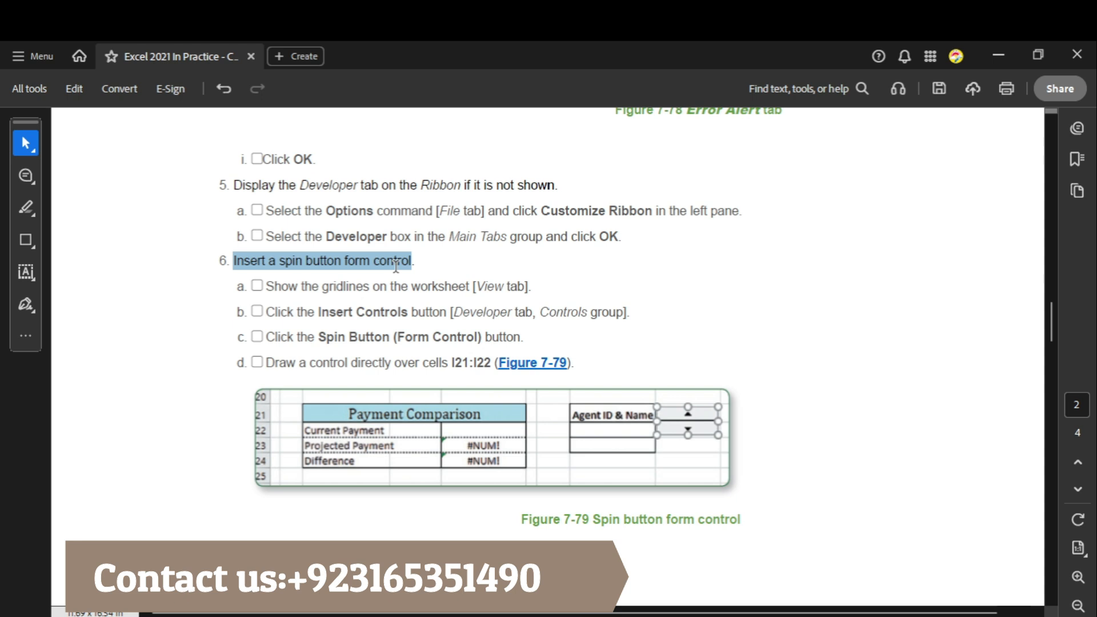
click(327, 285)
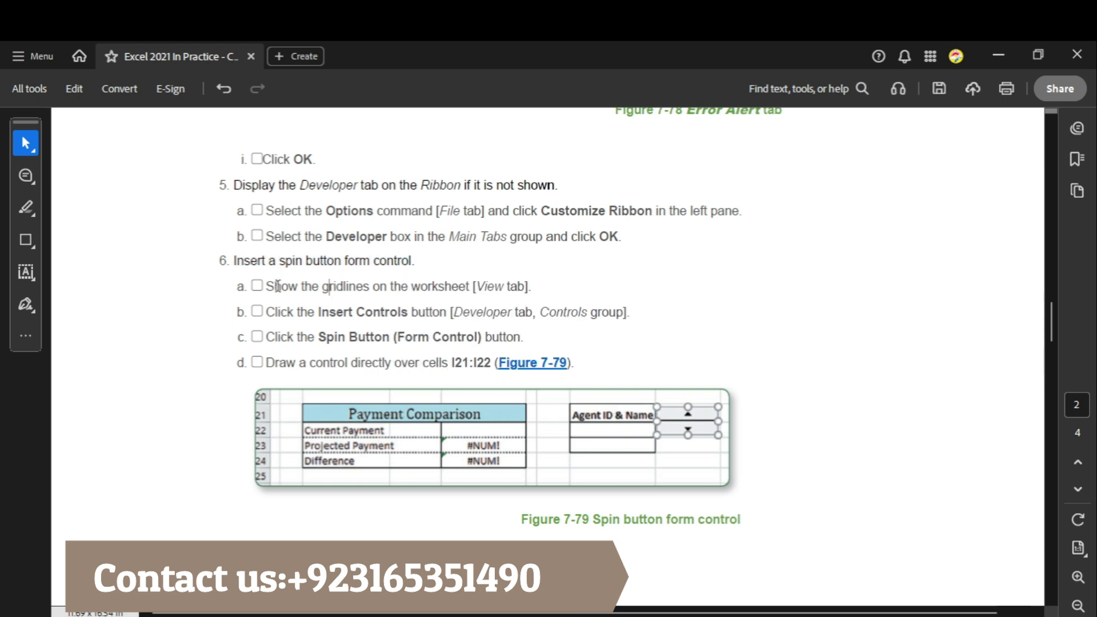
drag(268, 285, 504, 286)
click(831, 557)
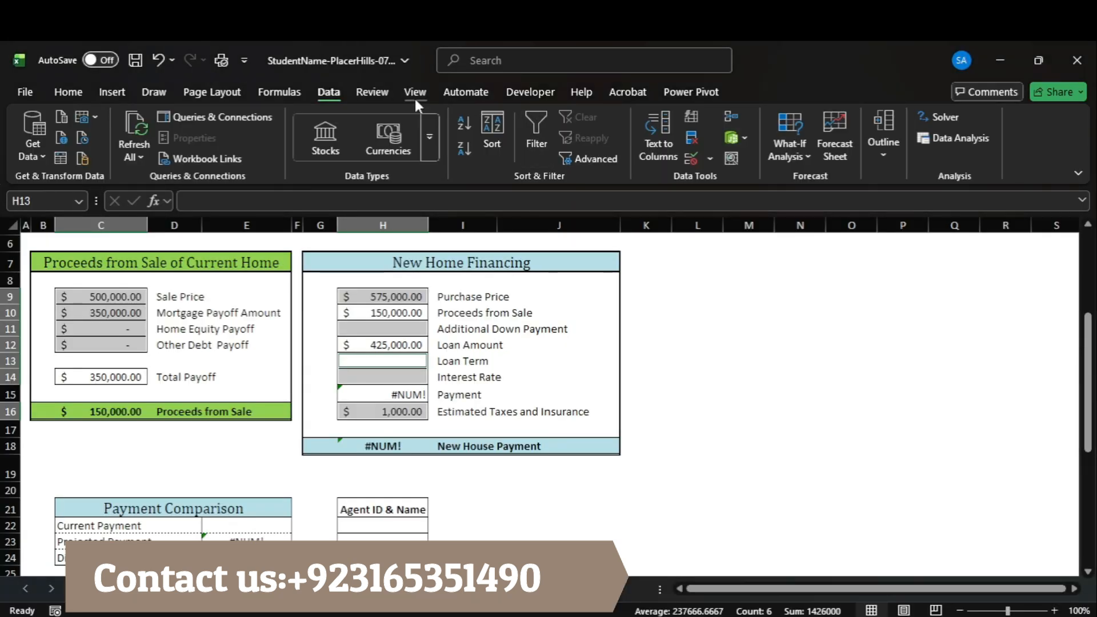
click(413, 97)
click(443, 138)
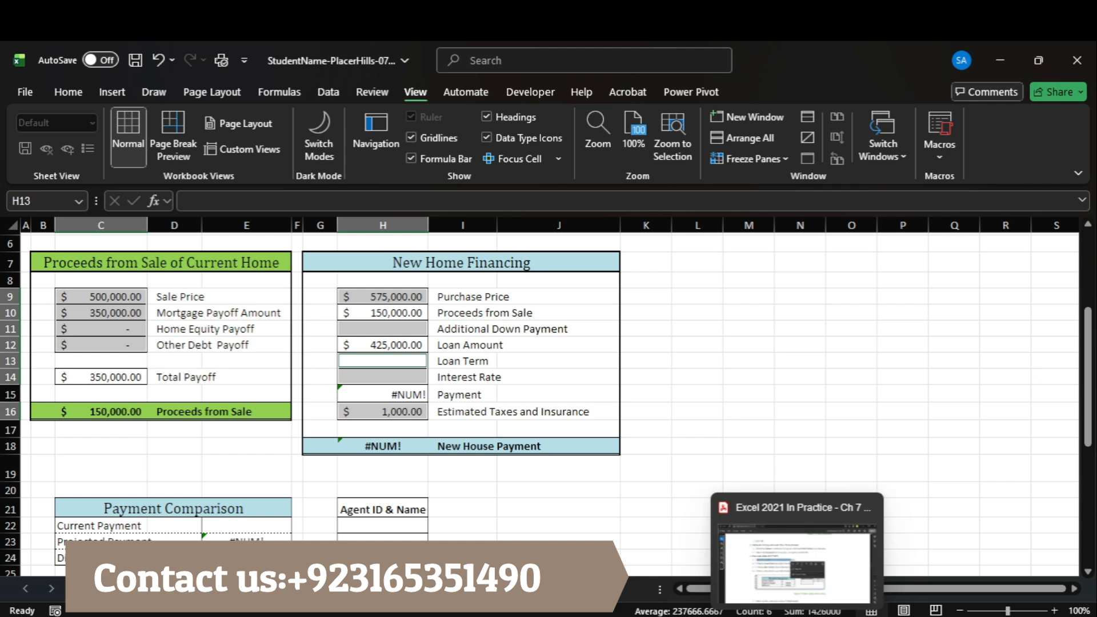
Step: Read step 6b in the PDF, return to Excel and choose the Spin Button form control for insertion
click(800, 565)
click(322, 335)
drag(265, 312, 446, 312)
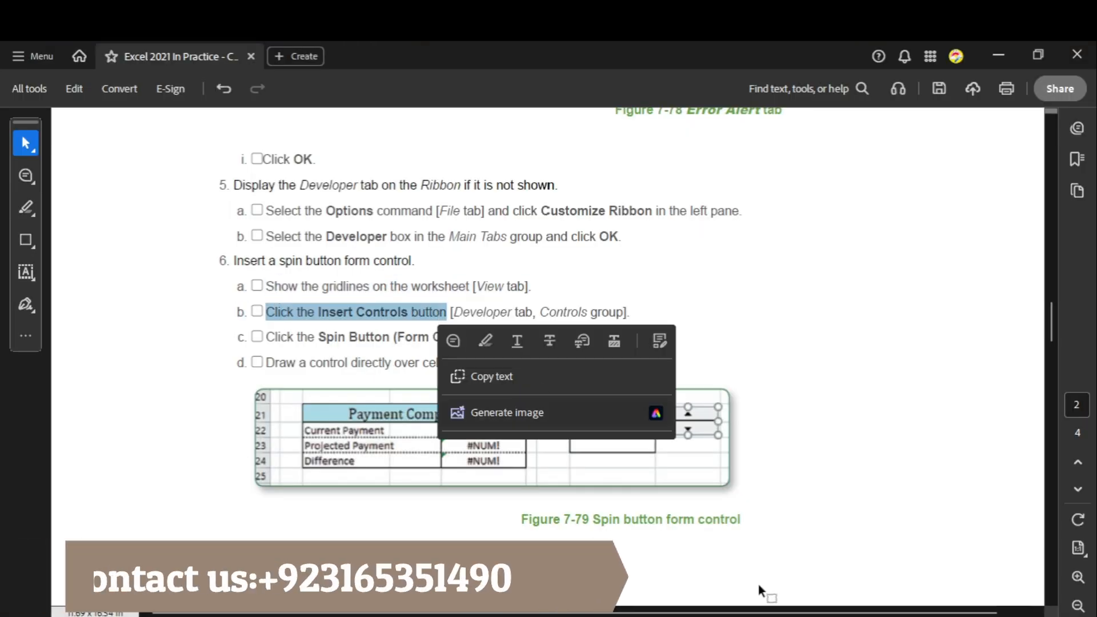
key(alt+Tab)
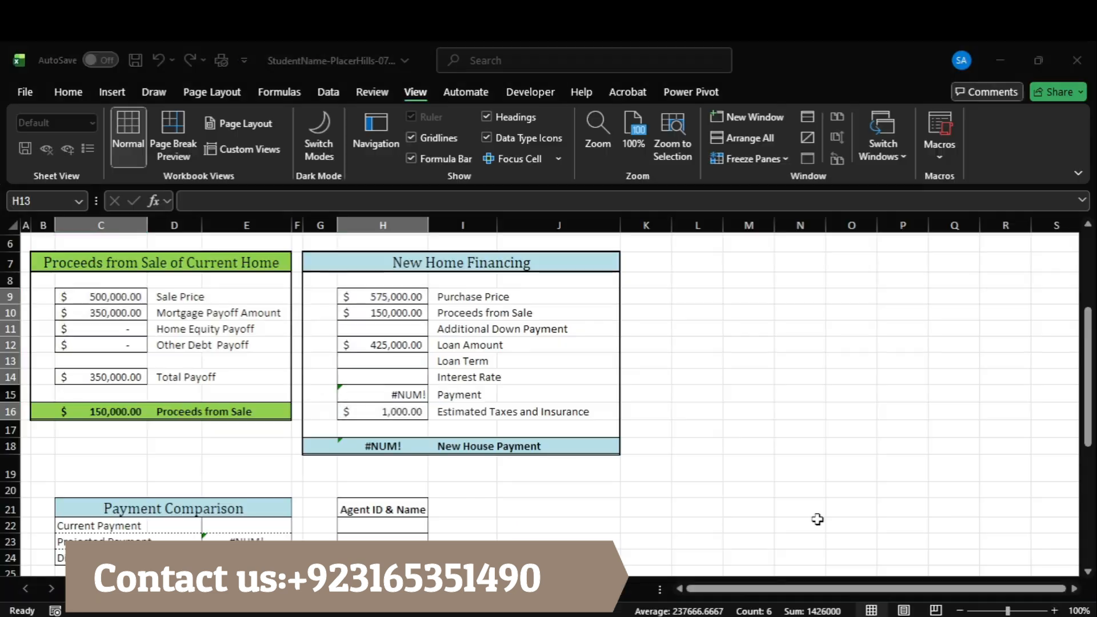
click(557, 101)
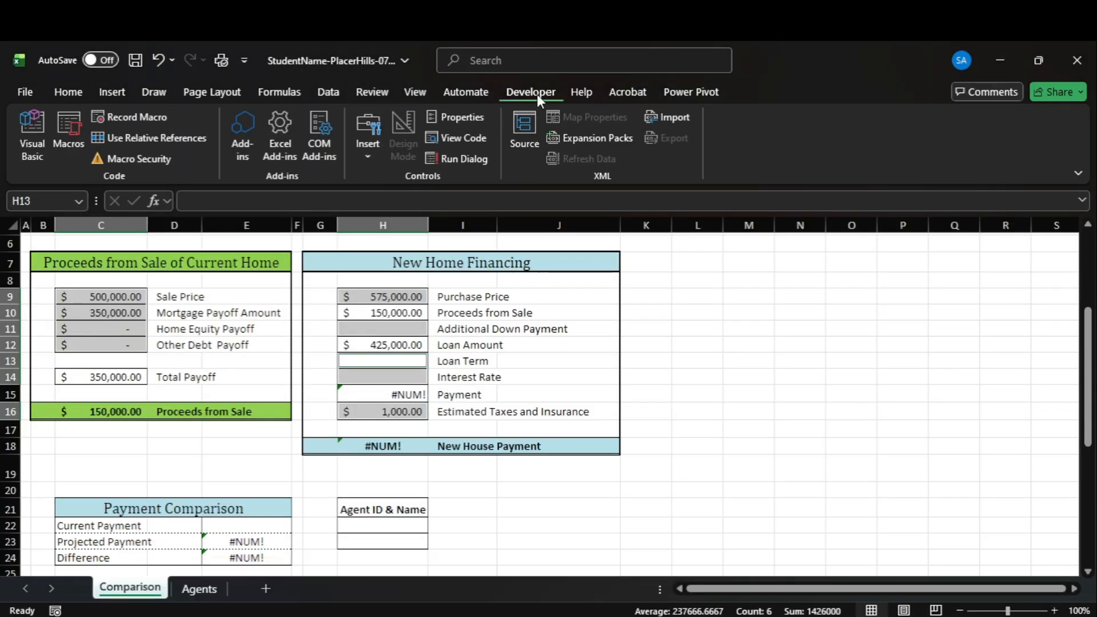
click(368, 145)
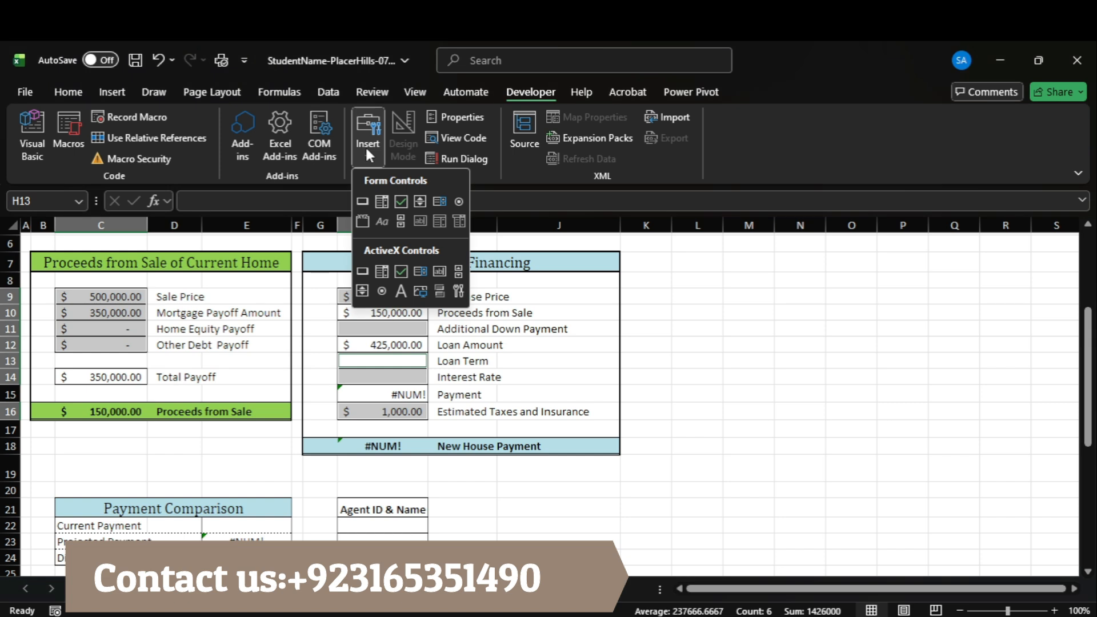
click(421, 201)
Step: Check steps 6c and 6d in the PDF and draw the spin button directly over cells I21:I22 on the Comparison sheet in Excel
mouse_move(796, 616)
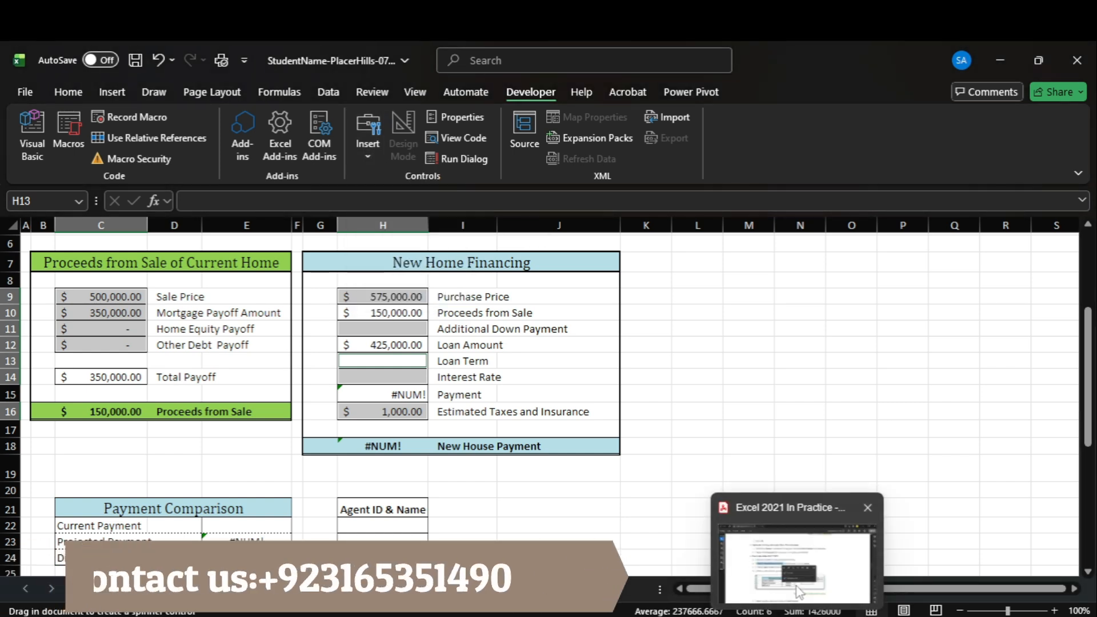
click(796, 571)
scroll(297, 349, down, 3)
drag(294, 260, 495, 257)
drag(293, 286, 490, 287)
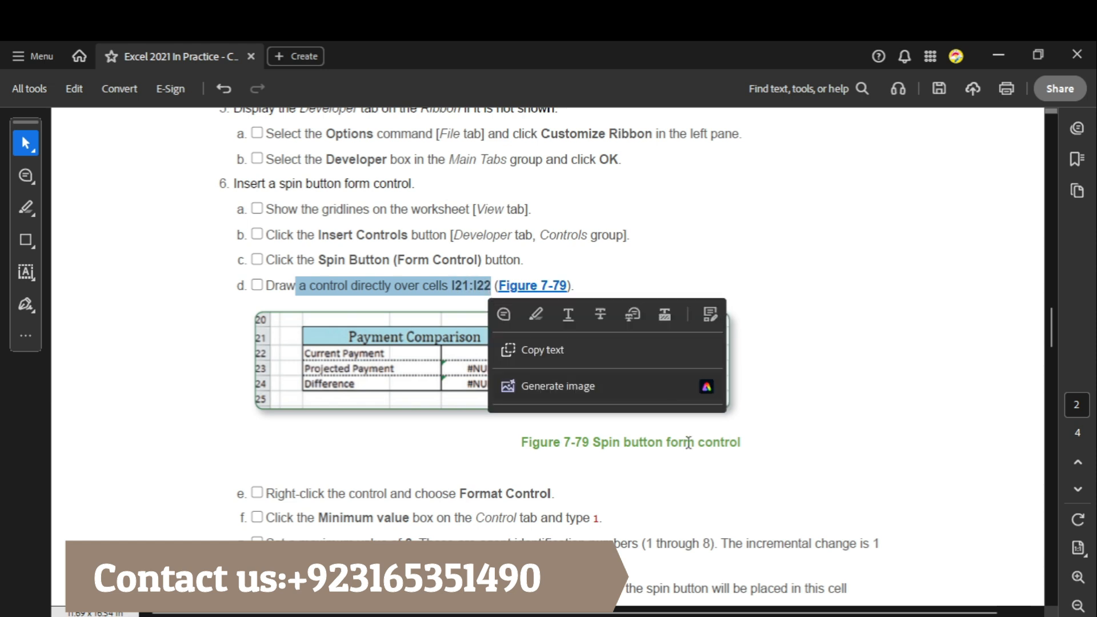
click(385, 297)
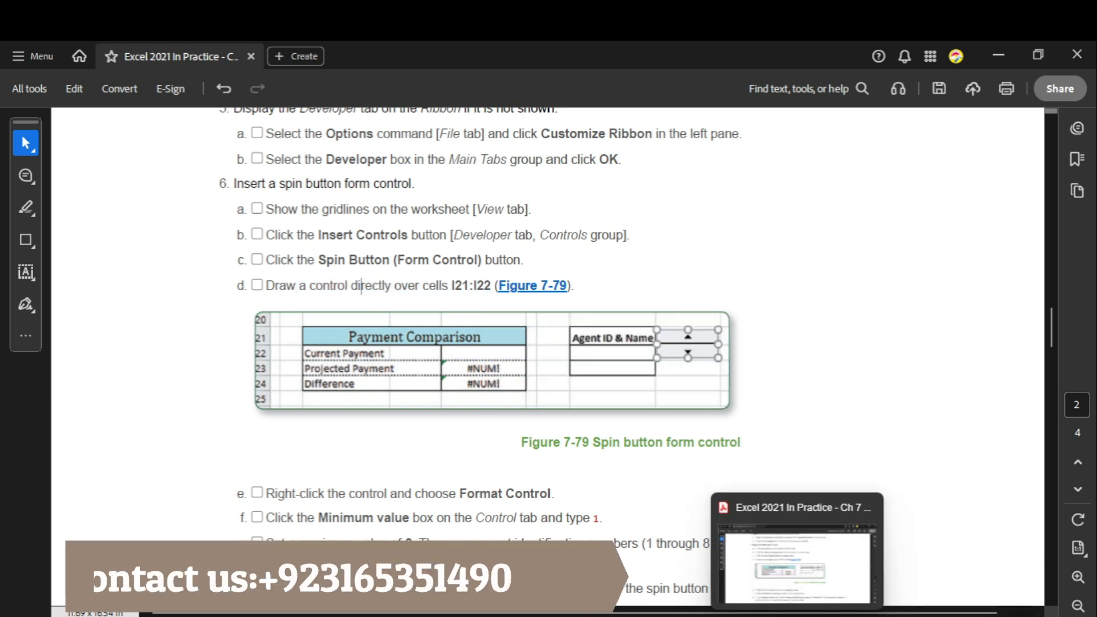
click(826, 615)
scroll(486, 469, down, 3)
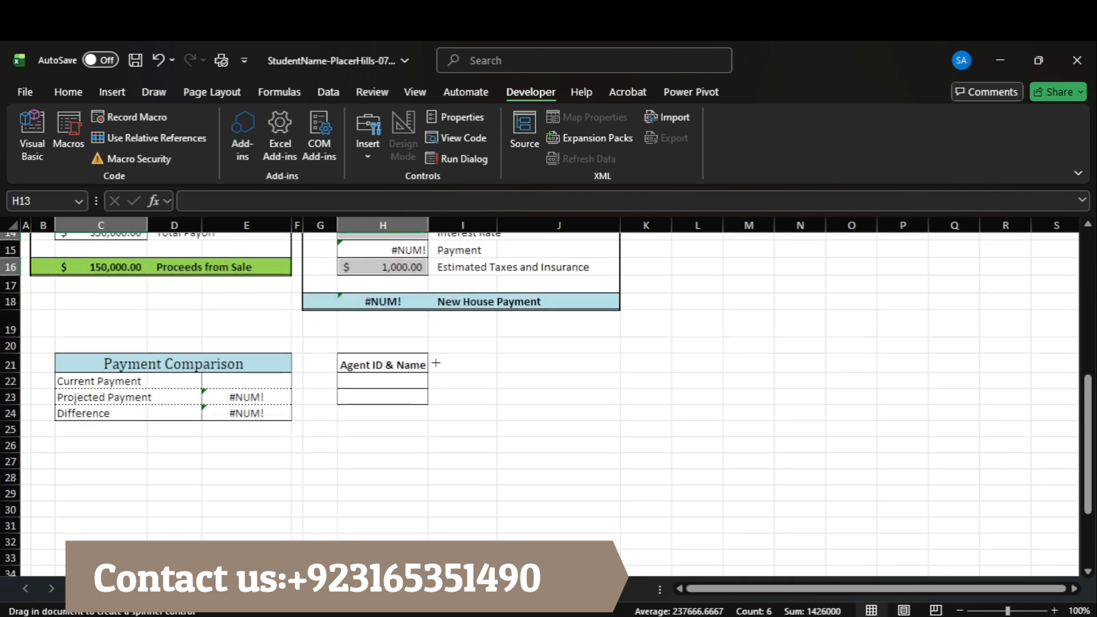
drag(430, 357, 495, 385)
Step: Read step 6e in the PDF and open the Format Control settings of the spin button in Excel
click(826, 615)
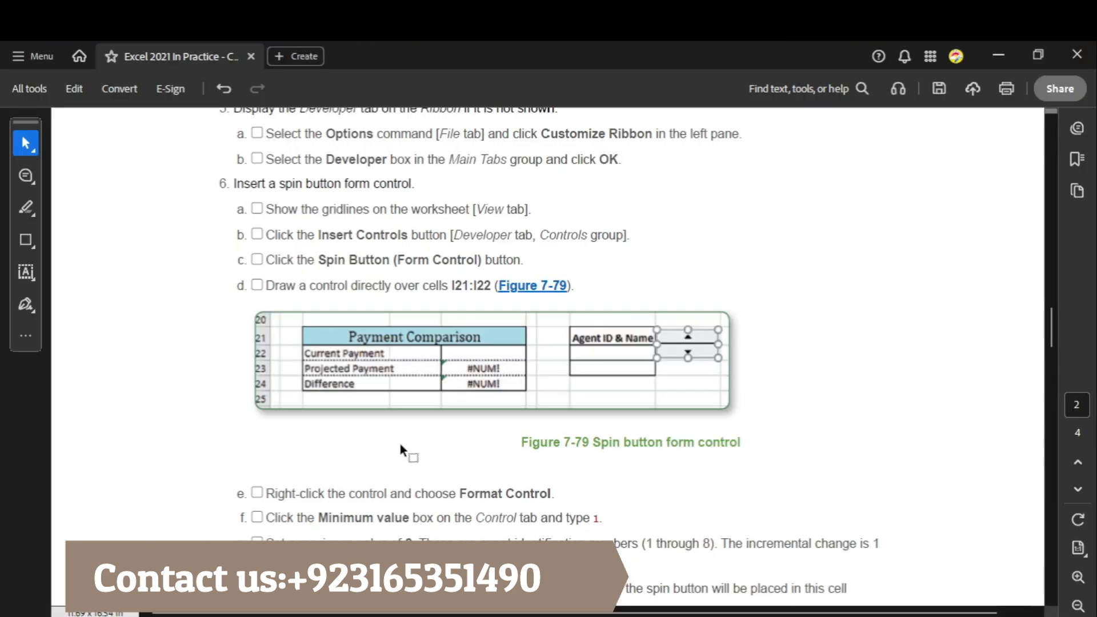
scroll(342, 458, down, 2)
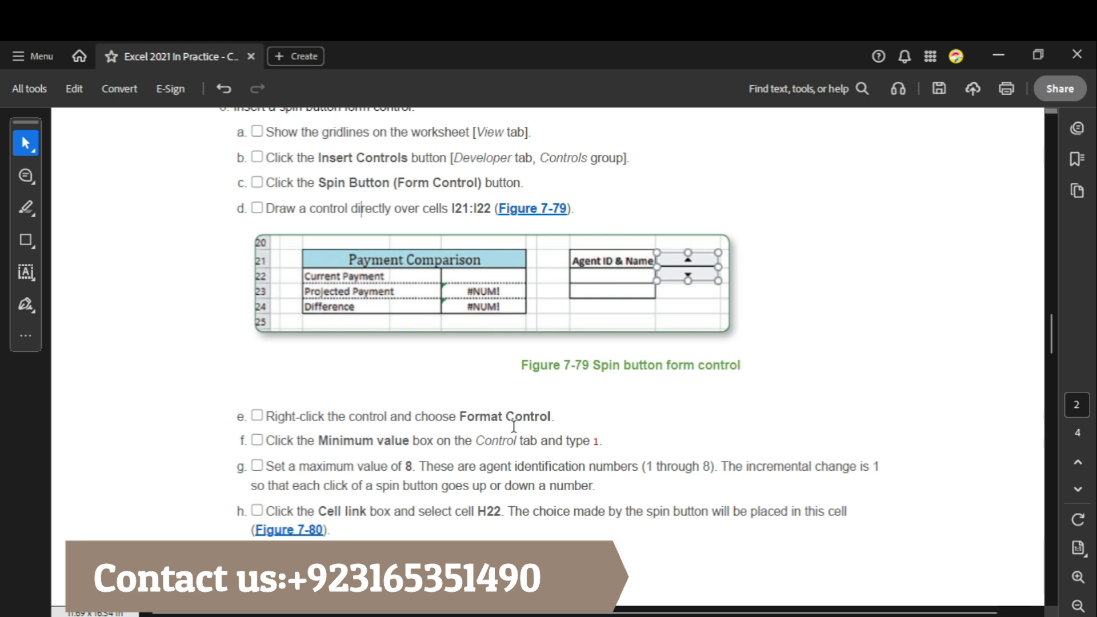
click(806, 574)
right_click(492, 382)
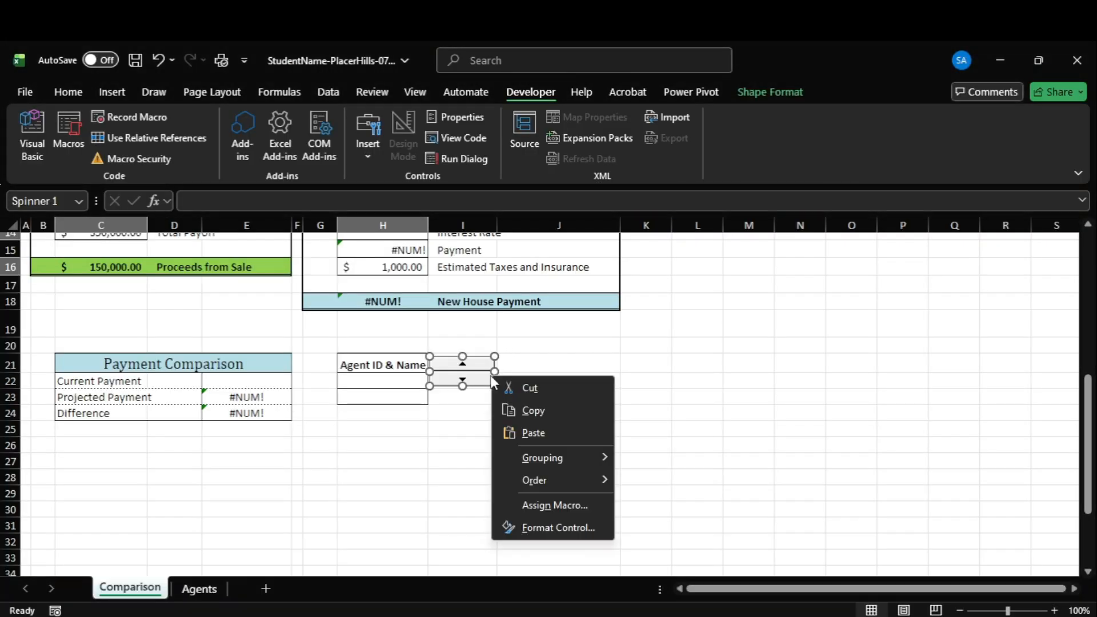
click(578, 528)
Step: Following steps 6f and 6g in the PDF, set the spin button's minimum value to 1 and maximum value to 8 in Excel
mouse_move(797, 616)
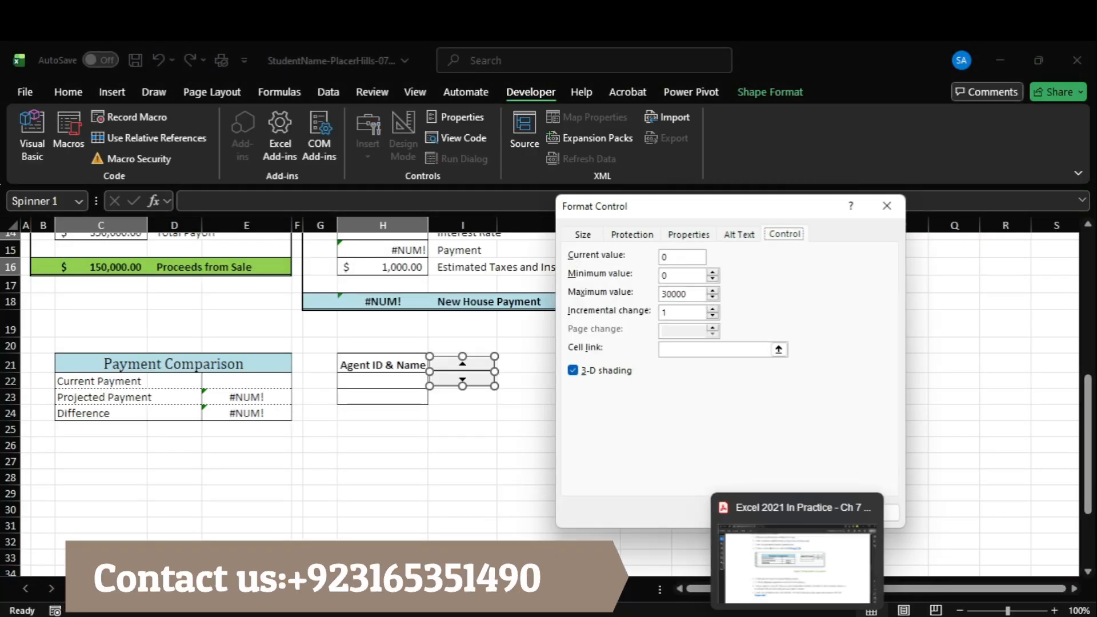
click(792, 563)
scroll(458, 446, down, 1)
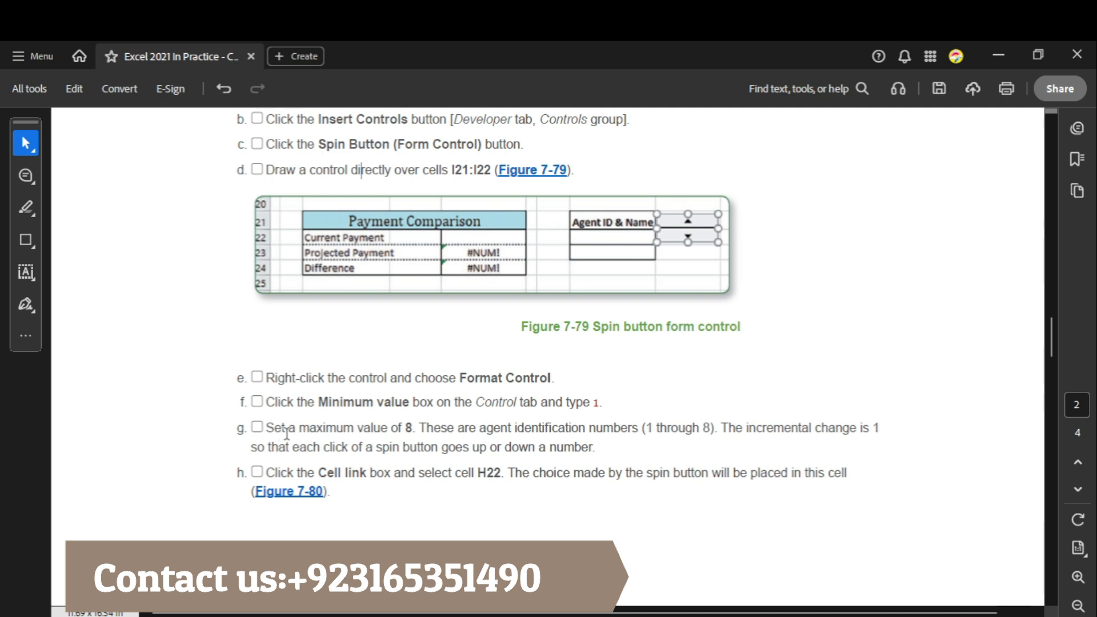
mouse_move(833, 616)
click(829, 560)
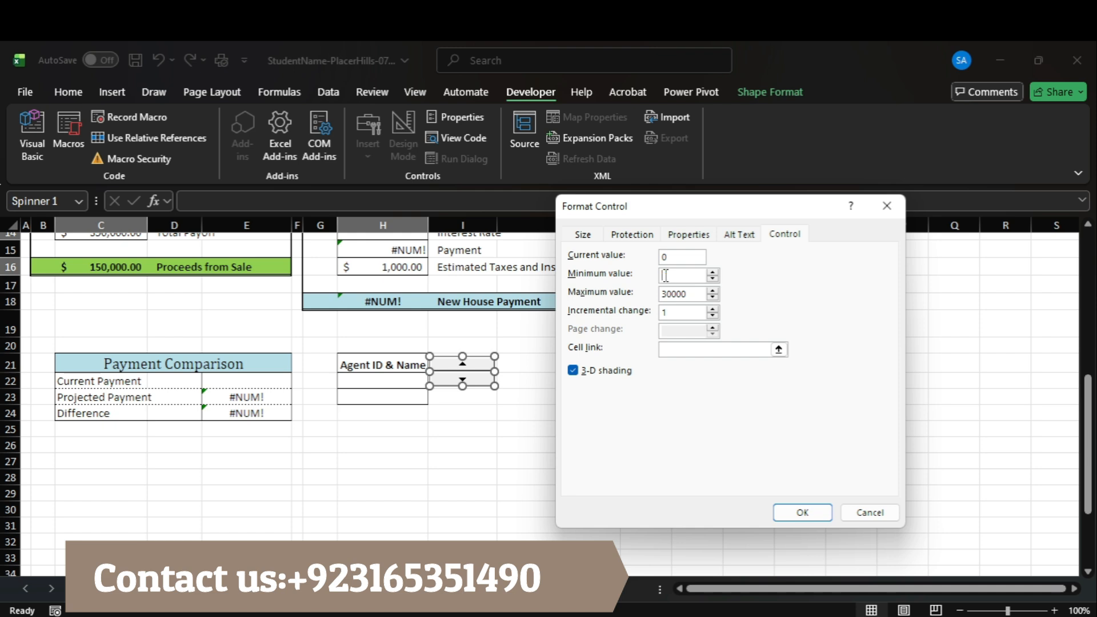
mouse_move(806, 594)
click(800, 560)
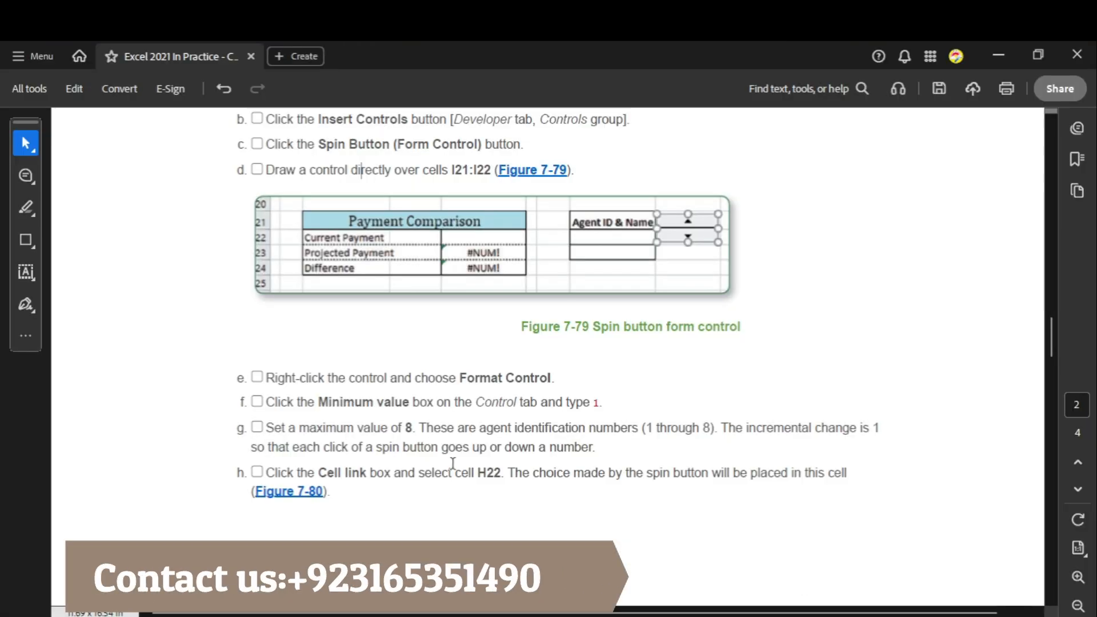
drag(264, 434, 454, 430)
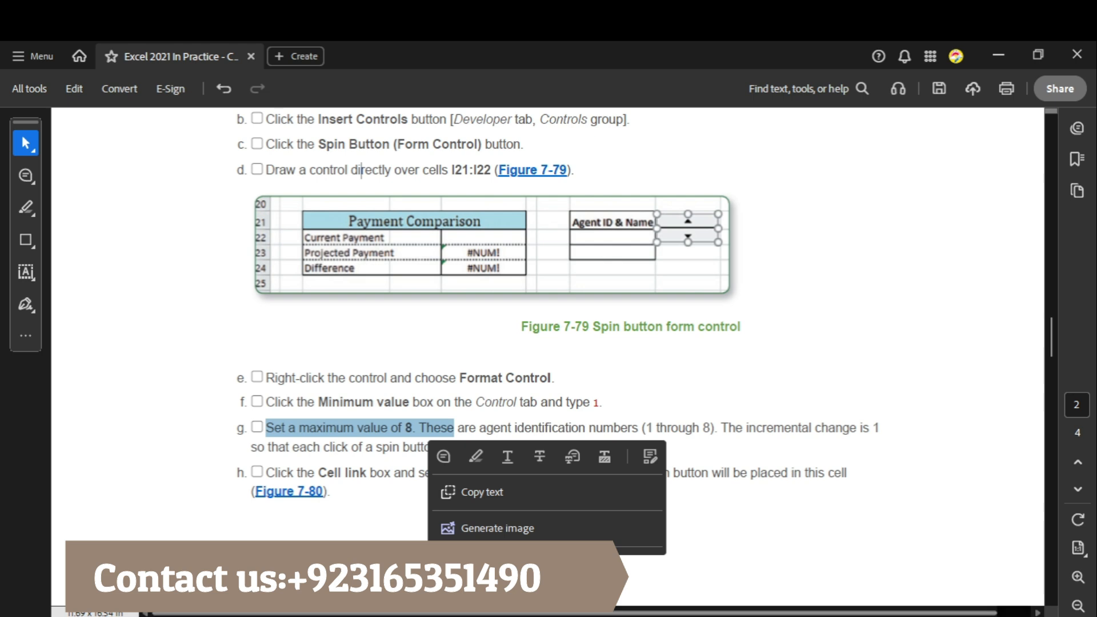
click(839, 587)
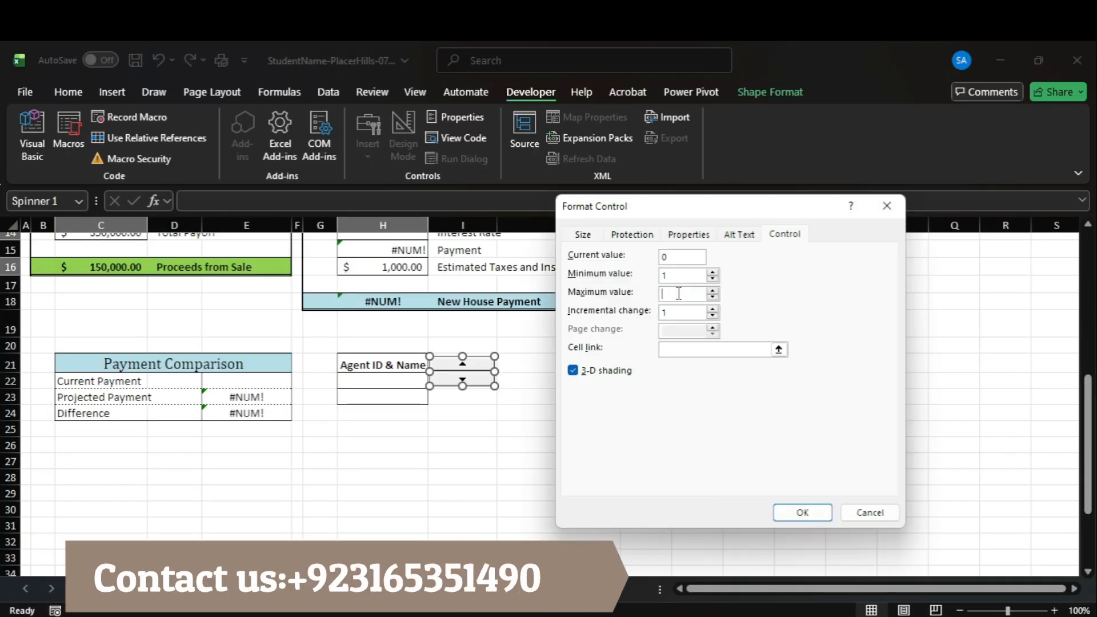
Step: Read step 6h in the PDF and set the spin button's cell link to H22 in Excel
mouse_move(806, 594)
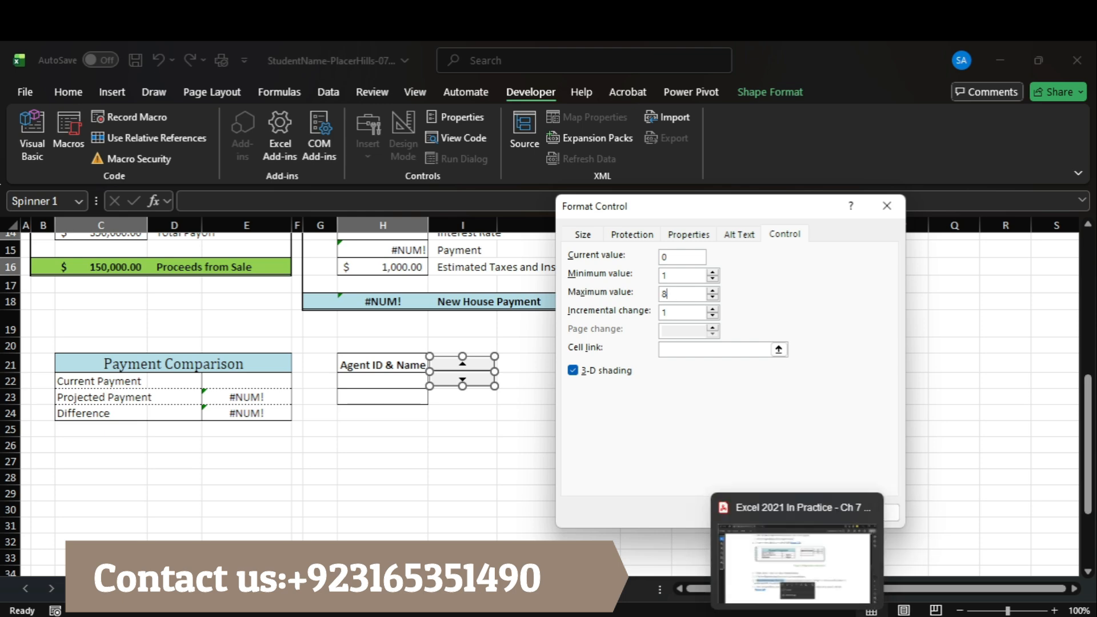
click(799, 570)
click(354, 453)
scroll(349, 452, down, 1)
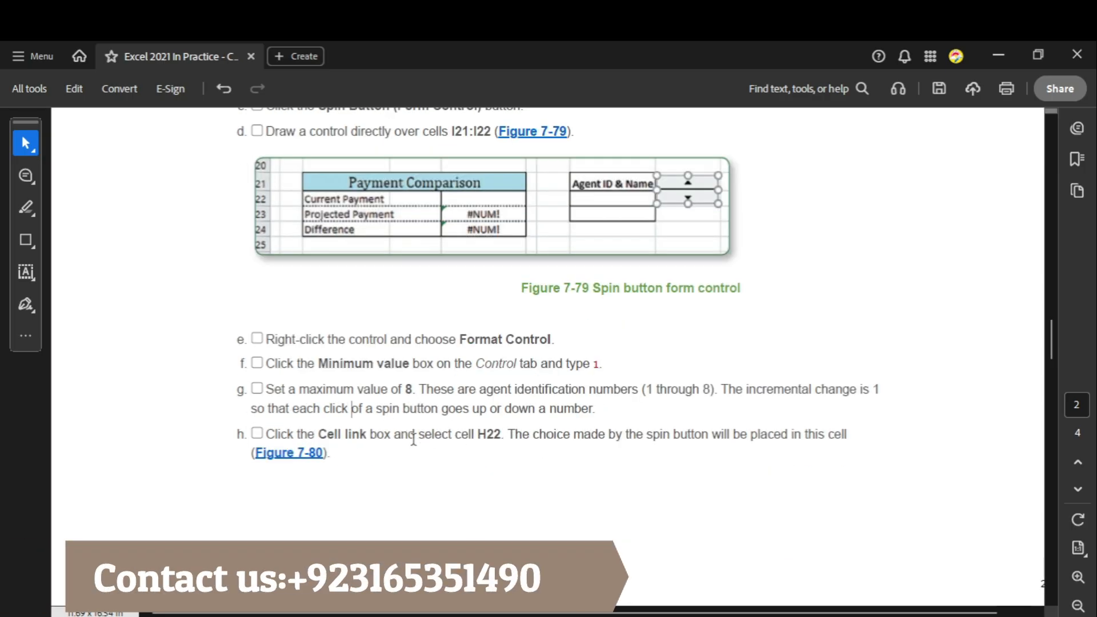
drag(266, 434, 529, 438)
mouse_move(784, 612)
click(823, 554)
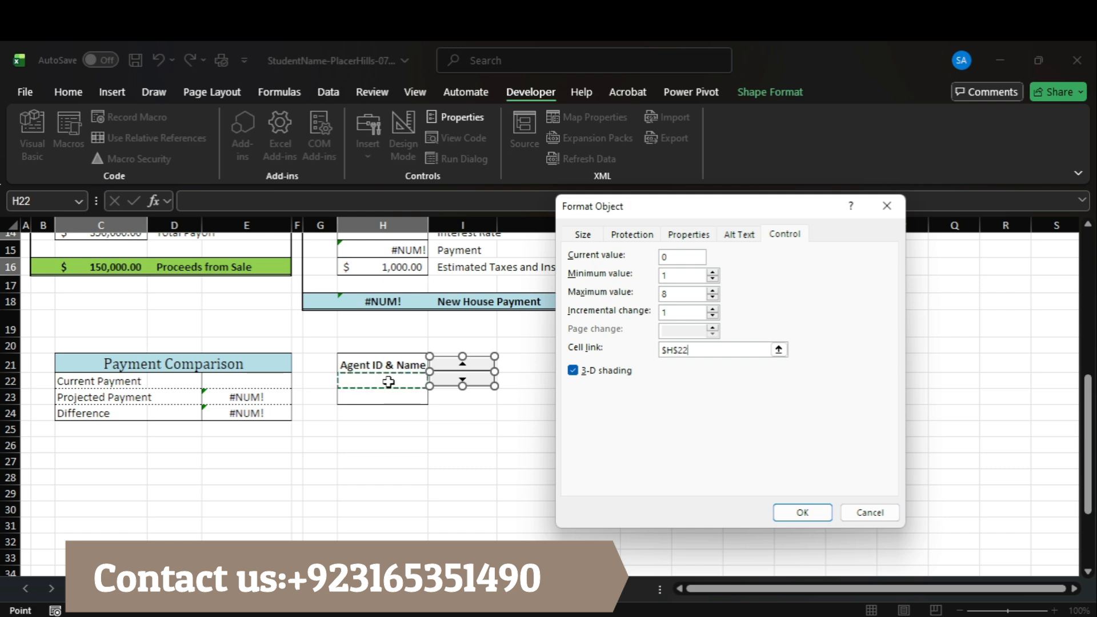
Step: Read steps 6i and 6j in the PDF, apply the control settings with 3-D shading on, and select cell H23 in Excel
mouse_move(798, 616)
click(798, 557)
scroll(608, 491, down, 10)
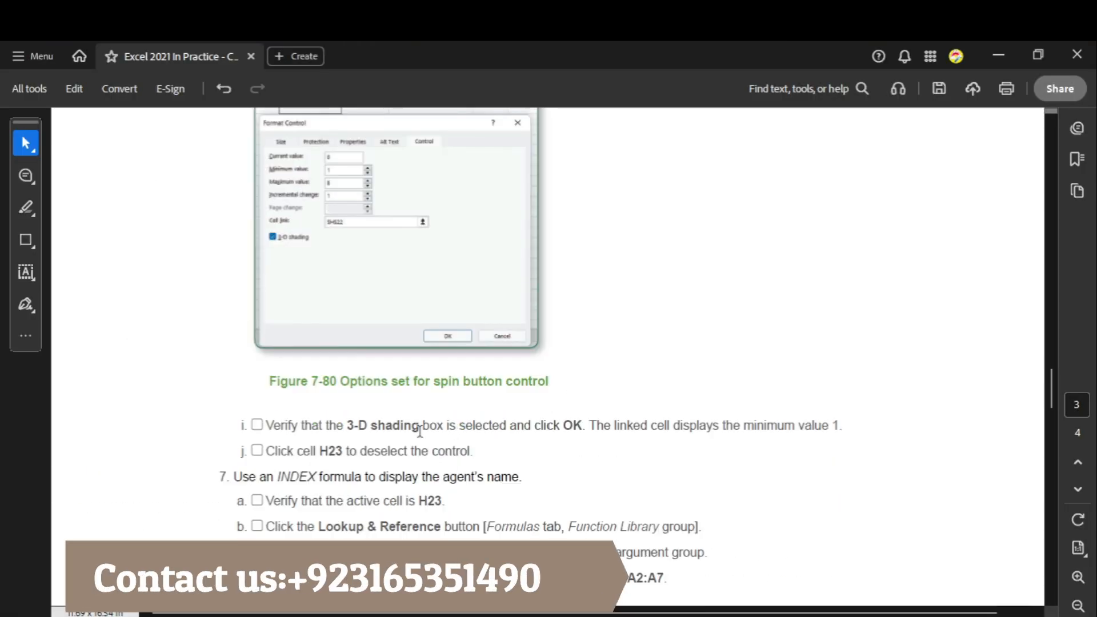
mouse_move(300, 425)
mouse_down()
mouse_move(507, 426)
mouse_move(454, 428)
mouse_up()
drag(572, 423, 574, 425)
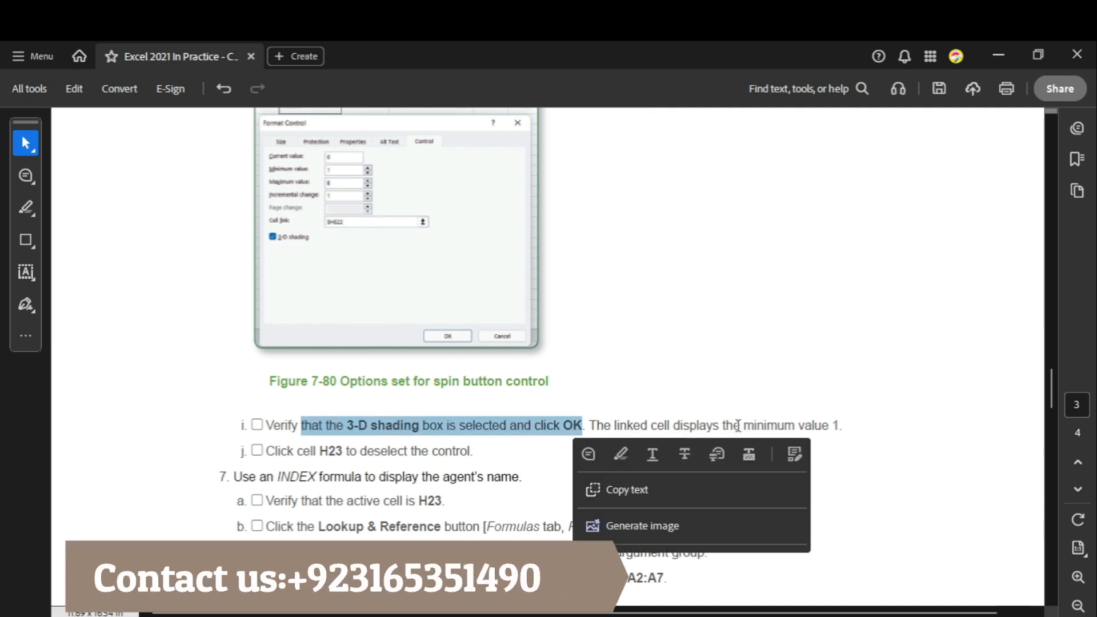
drag(296, 451, 407, 452)
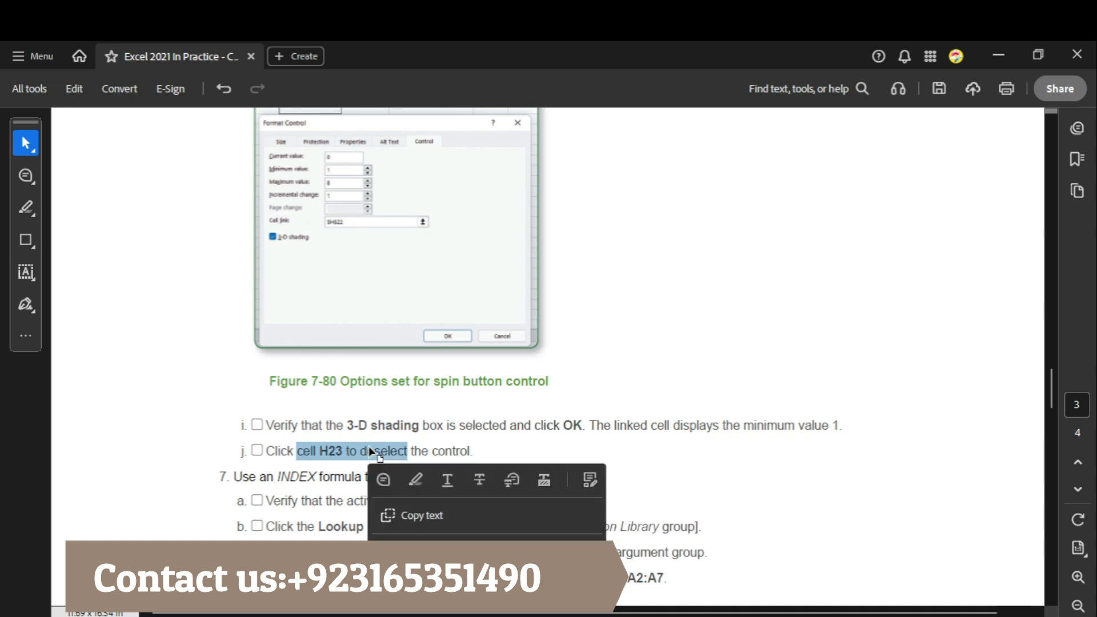
mouse_move(832, 614)
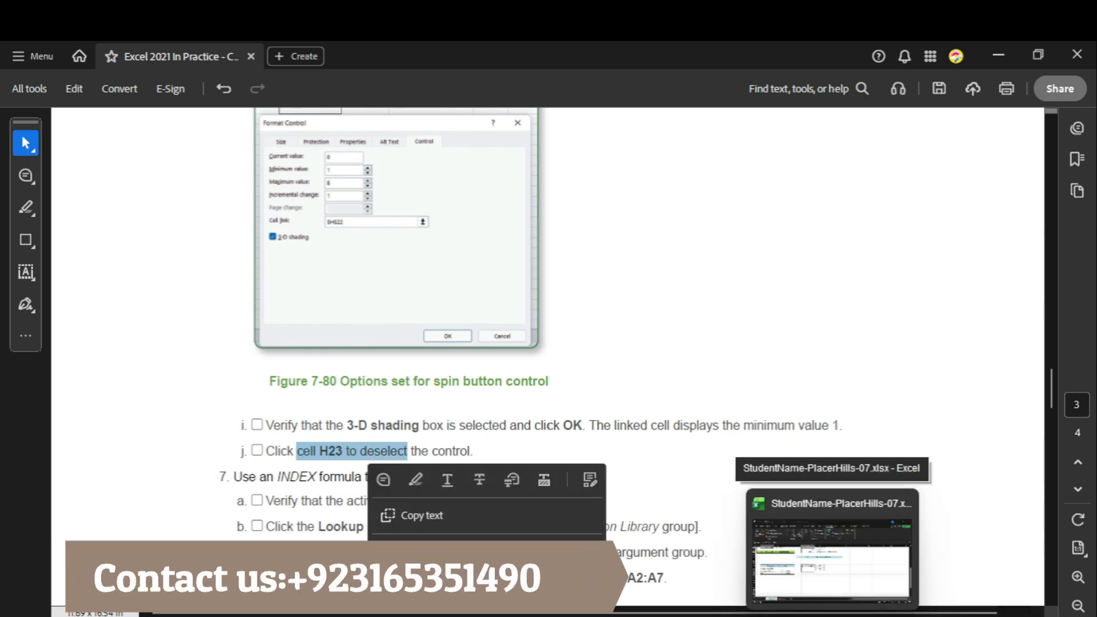
click(832, 560)
click(801, 511)
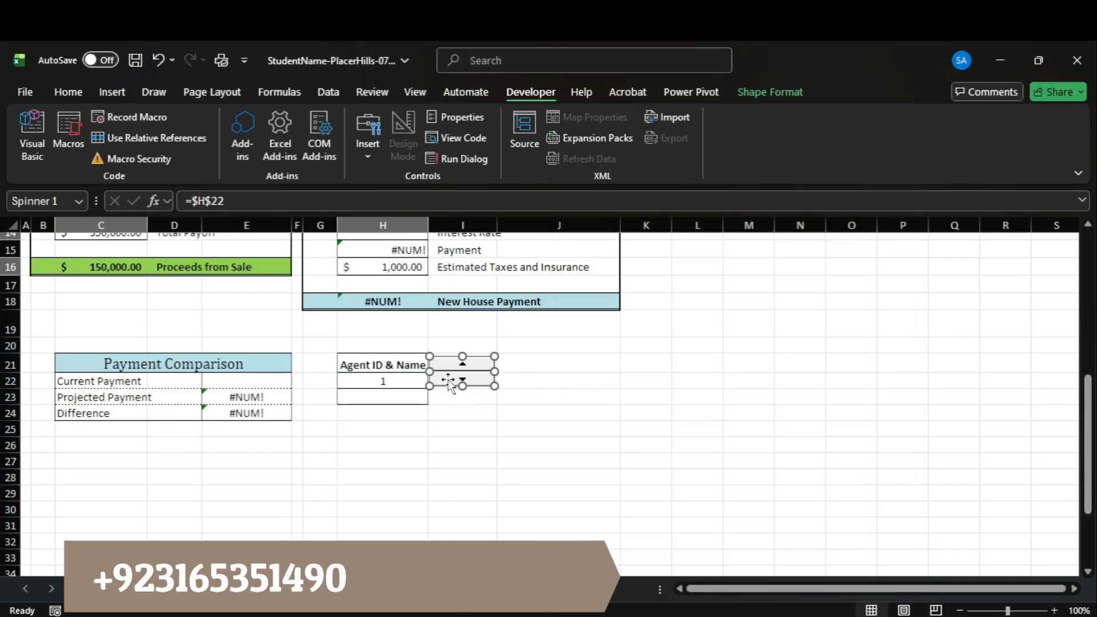
click(409, 394)
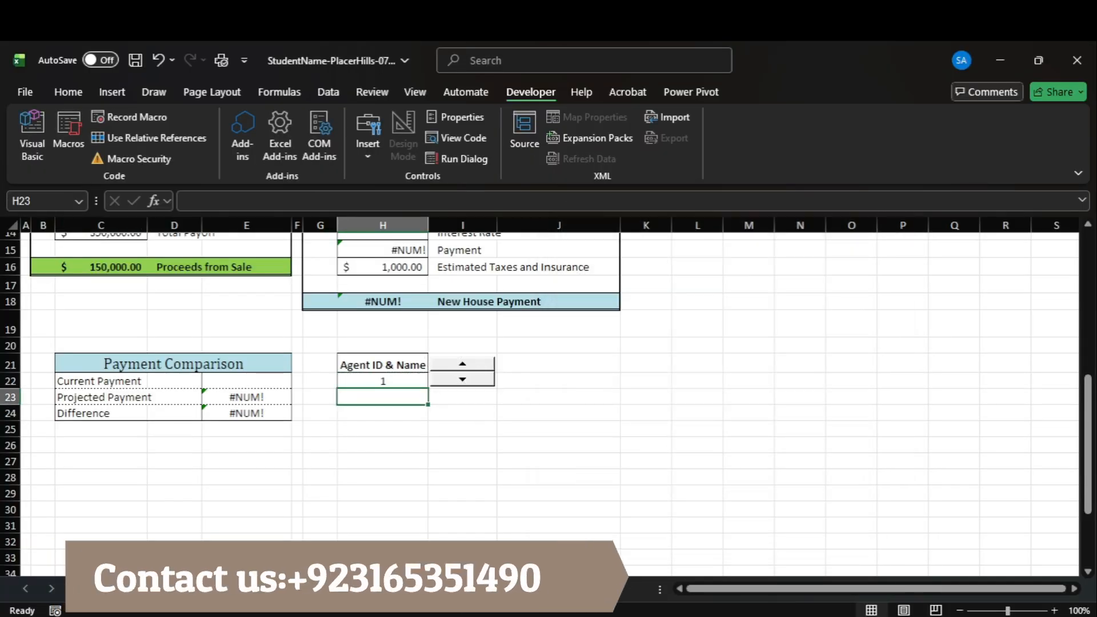
Step: Look over the INDEX formula instructions in step 7 of the PDF and go back to its first page
click(771, 579)
click(398, 446)
scroll(399, 443, down, 2)
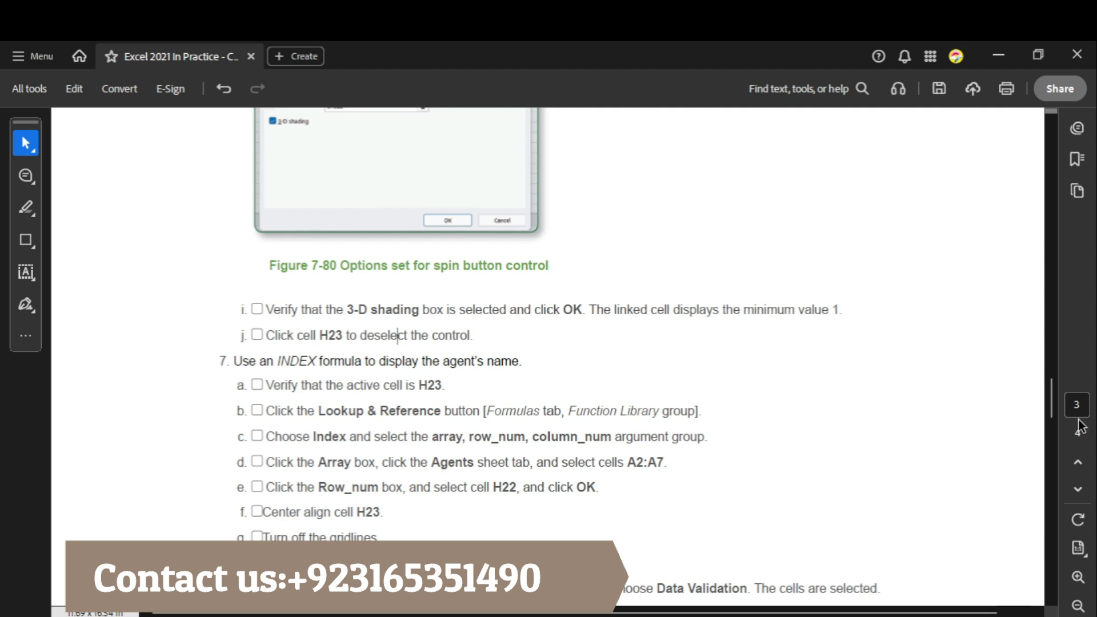
drag(1046, 386, 1065, 124)
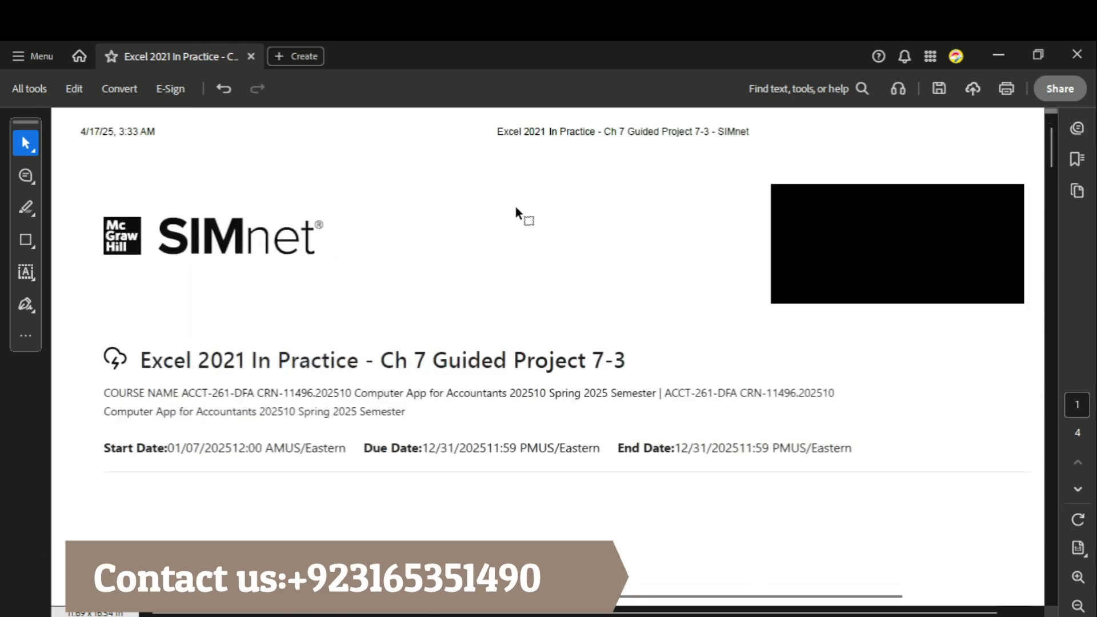